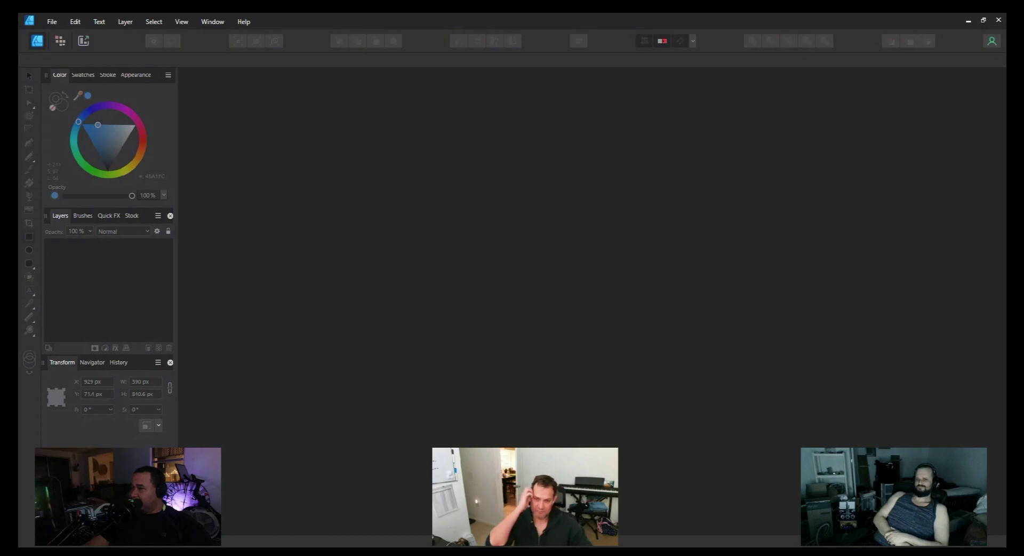
{"action": "left_click", "coordinate": [715, 440]}
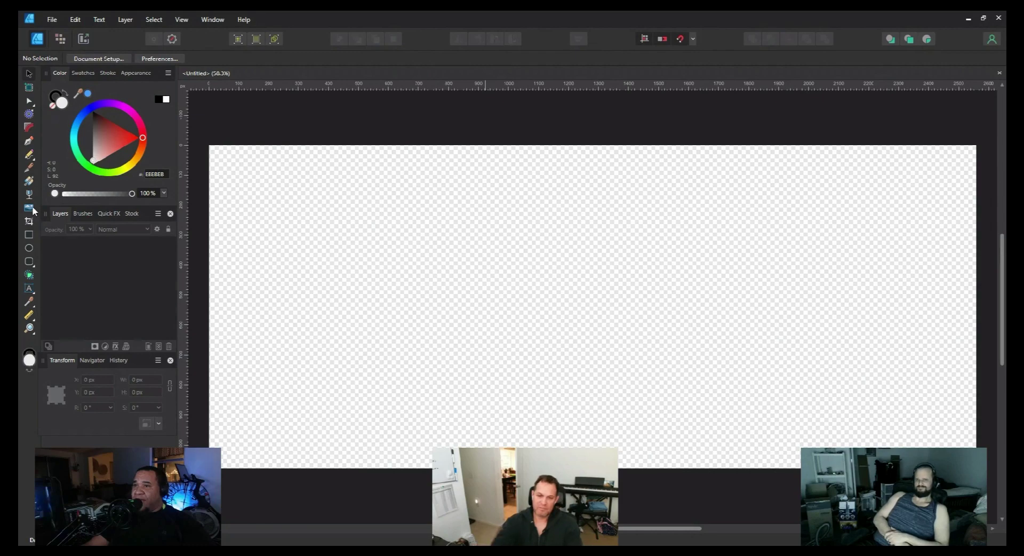
{"action": "key", "text": "ctrl+o"}
{"action": "left_click", "coordinate": [139, 96]}
{"action": "left_click", "coordinate": [460, 256]}
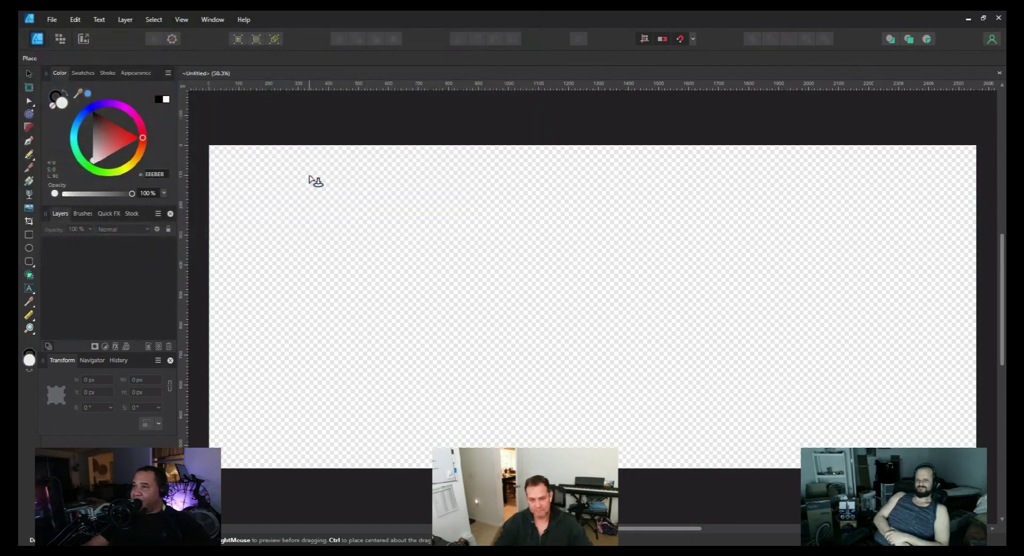
{"action": "left_click_drag", "start_coordinate": [209, 146], "coordinate": [851, 354]}
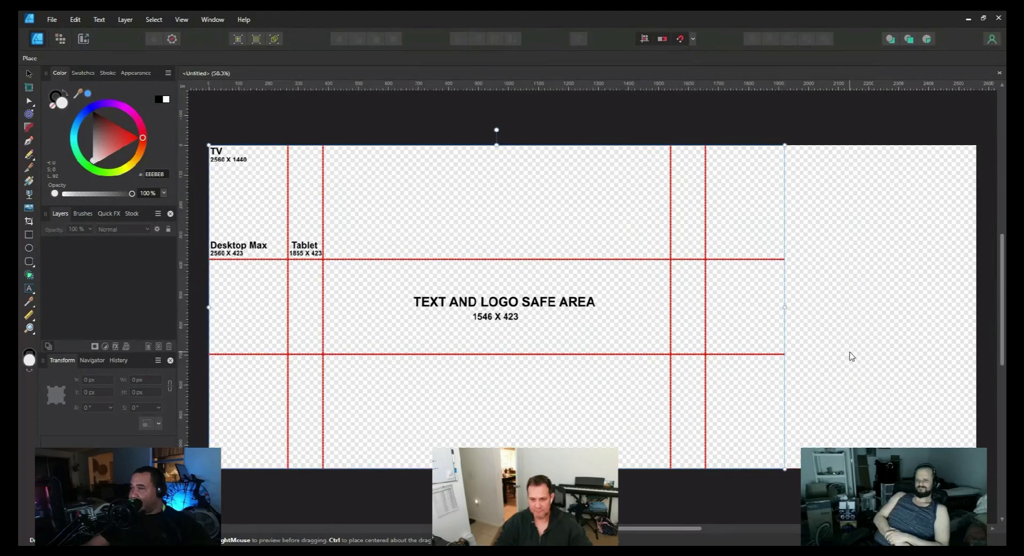
{"action": "key", "text": "ctrl+z"}
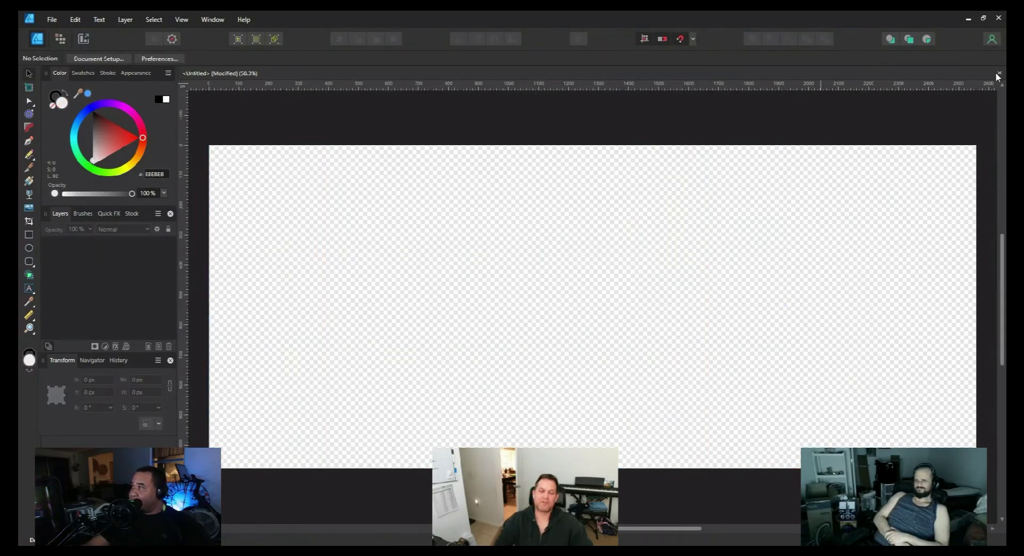
{"action": "key", "text": "ctrl+w"}
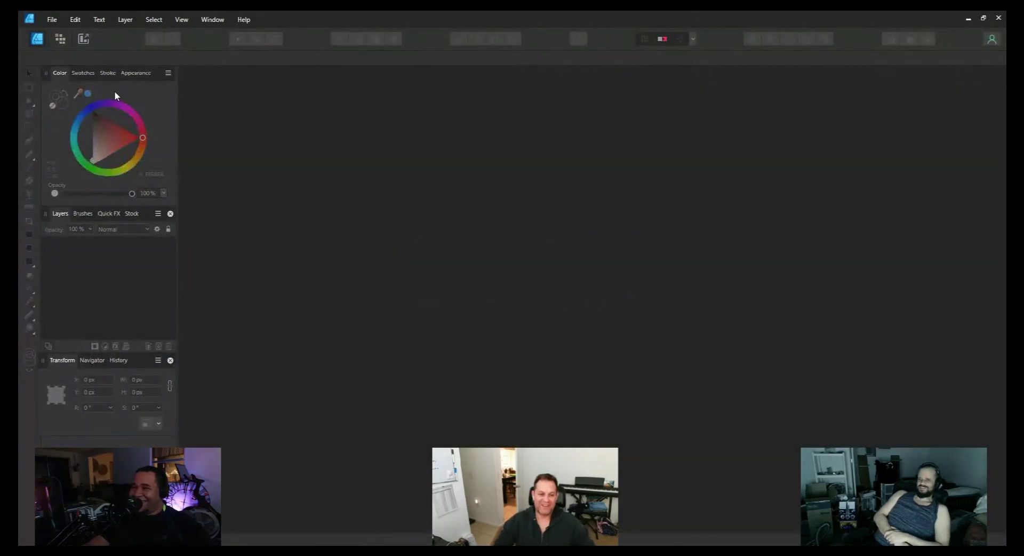
Step: Create a new 2560 x 1440 px document and place the YT Guide image across the whole canvas
{"action": "left_click", "coordinate": [54, 23]}
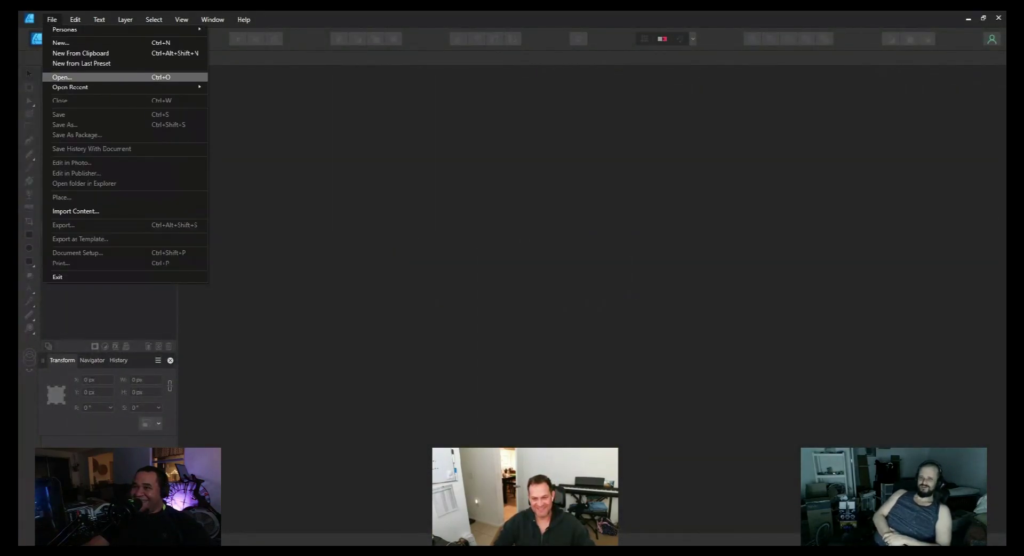
{"action": "left_click", "coordinate": [61, 45]}
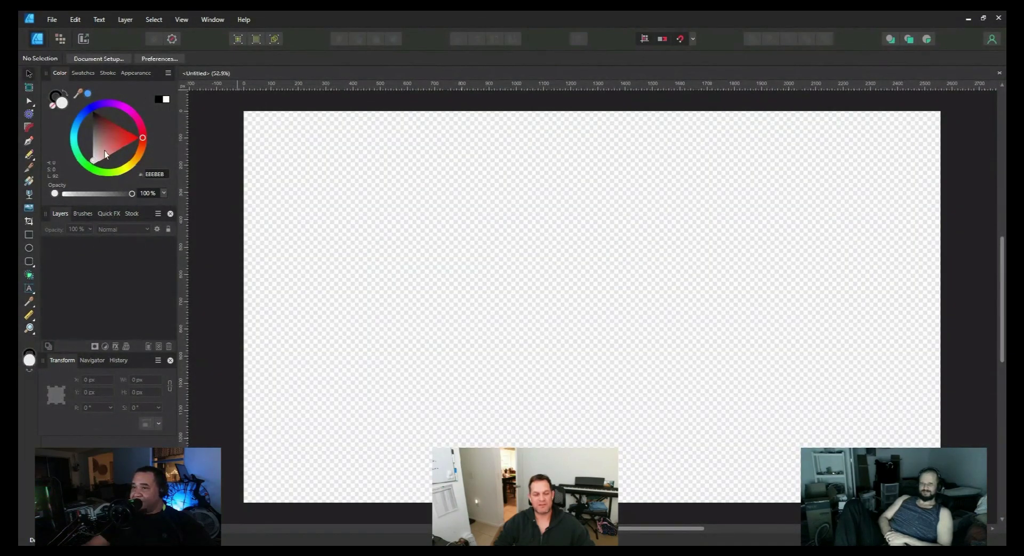
{"action": "key", "text": "ctrl+o"}
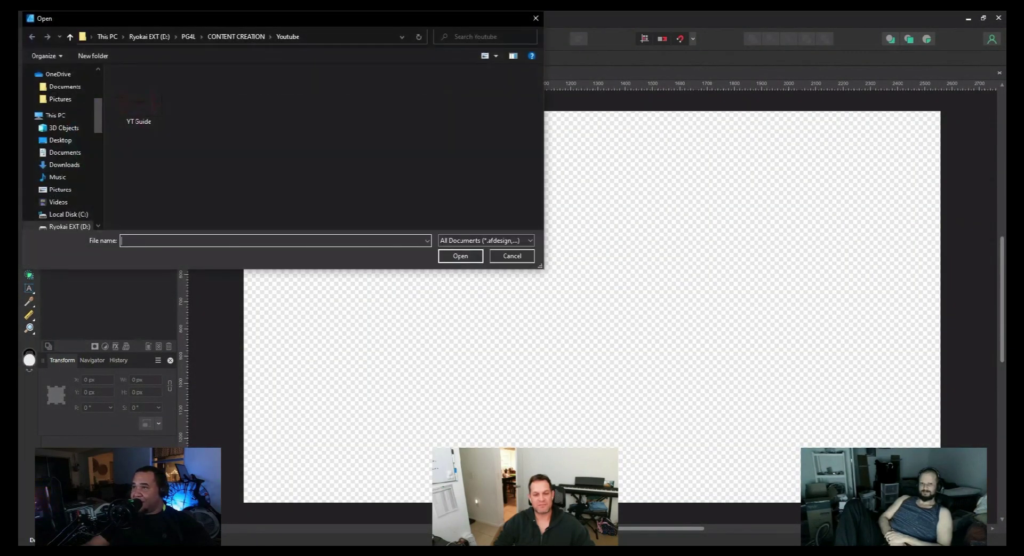
{"action": "left_click", "coordinate": [139, 96]}
{"action": "left_click", "coordinate": [443, 255]}
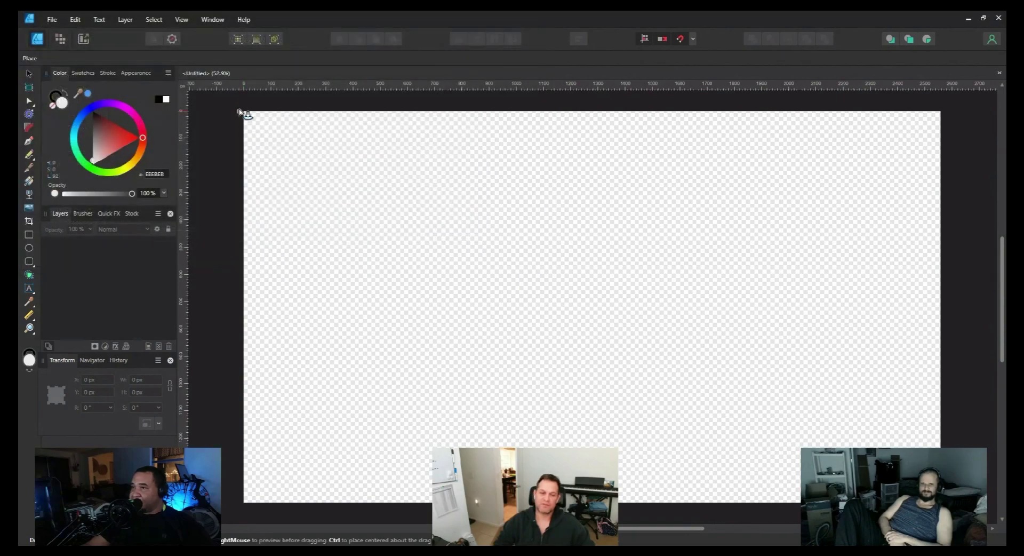
{"action": "left_click_drag", "start_coordinate": [245, 112], "coordinate": [942, 502]}
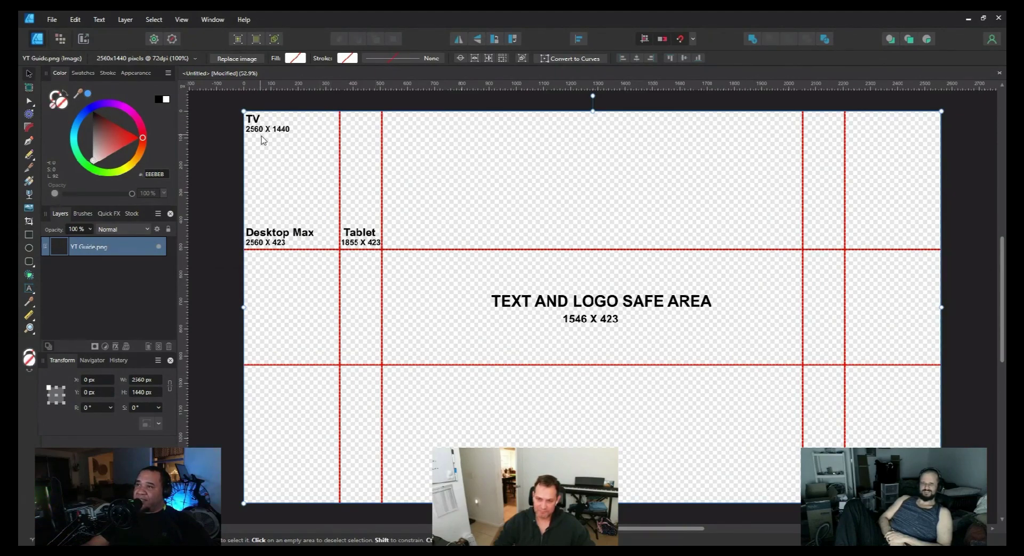
Step: Examine the guide's TV, Desktop Max, Tablet, and text and logo safe areas with their dimensions
{"action": "scroll", "coordinate": [281, 126], "scroll_direction": "up", "scroll_amount": 8}
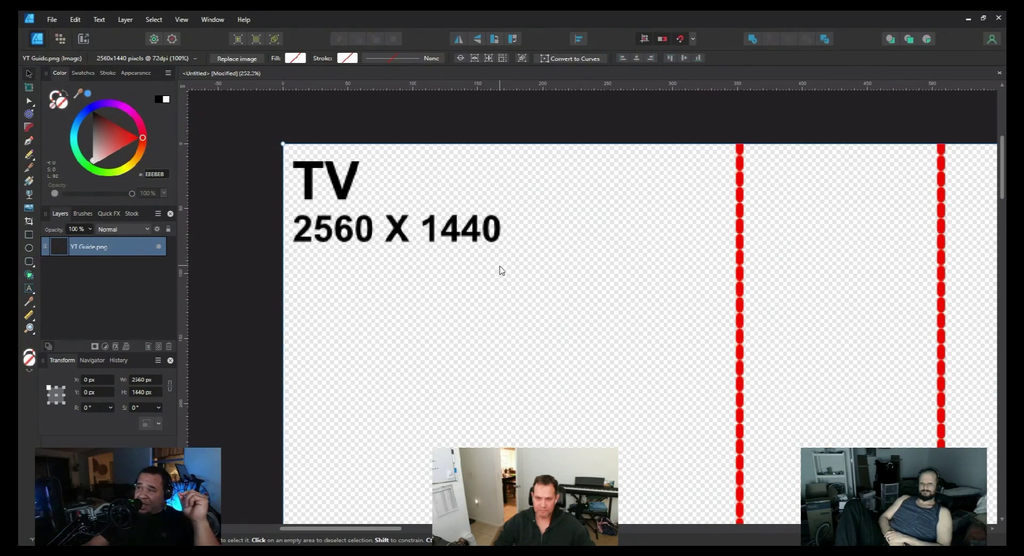
{"action": "scroll", "coordinate": [502, 270], "scroll_direction": "down", "scroll_amount": 5}
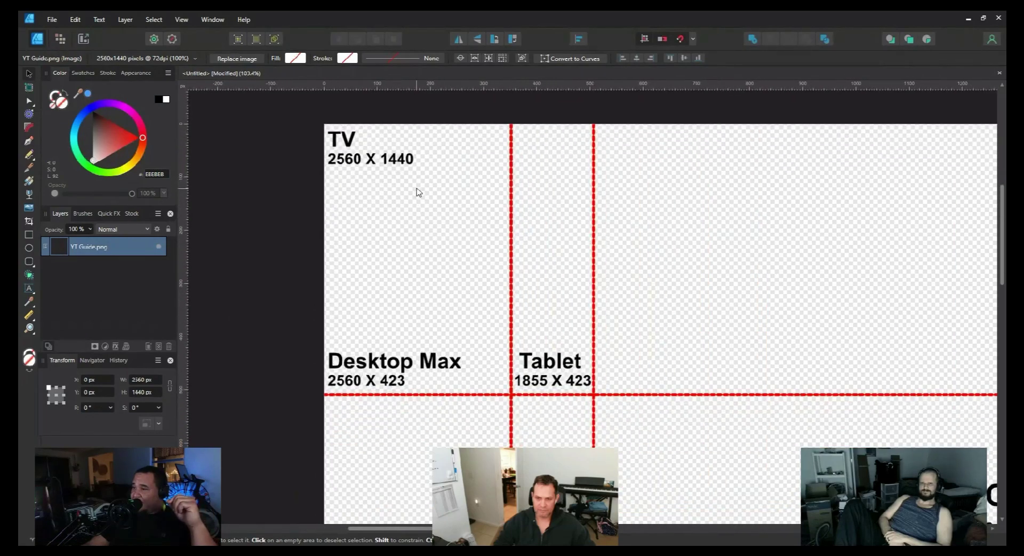
{"action": "scroll", "coordinate": [429, 243], "scroll_direction": "down", "scroll_amount": 2}
{"action": "scroll", "coordinate": [421, 245], "scroll_direction": "down", "scroll_amount": 3}
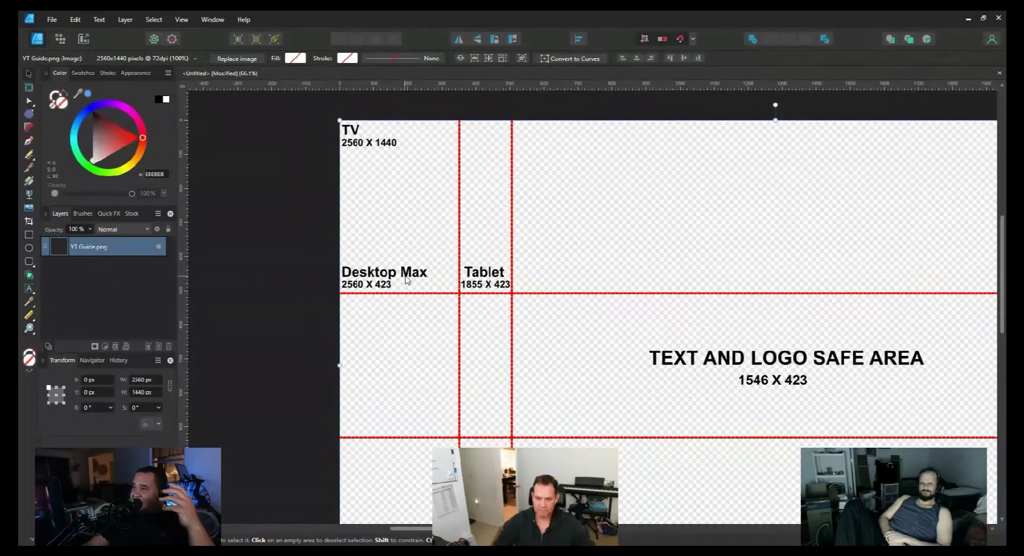
{"action": "scroll", "coordinate": [400, 316], "scroll_direction": "down", "scroll_amount": 2}
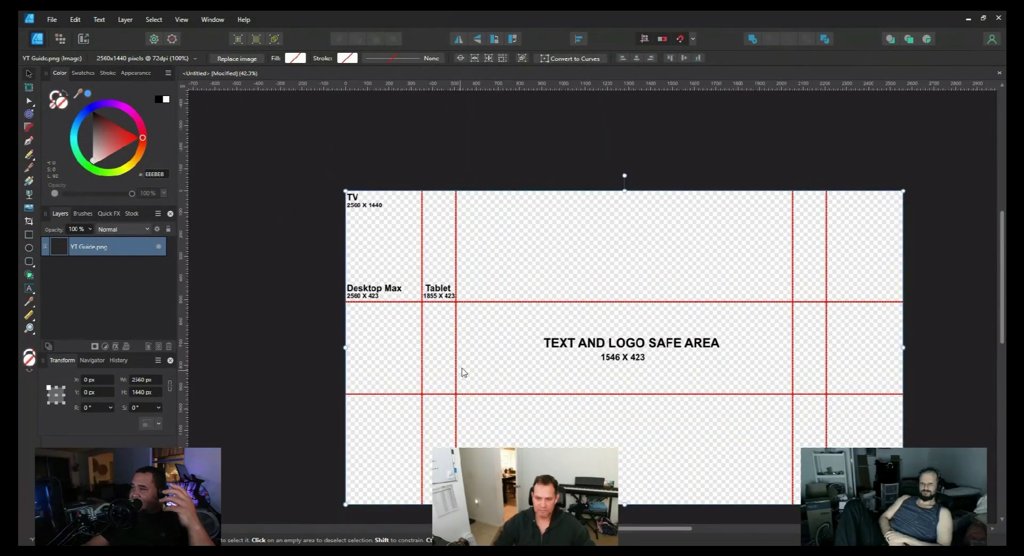
{"action": "scroll", "coordinate": [424, 288], "scroll_direction": "up", "scroll_amount": 2}
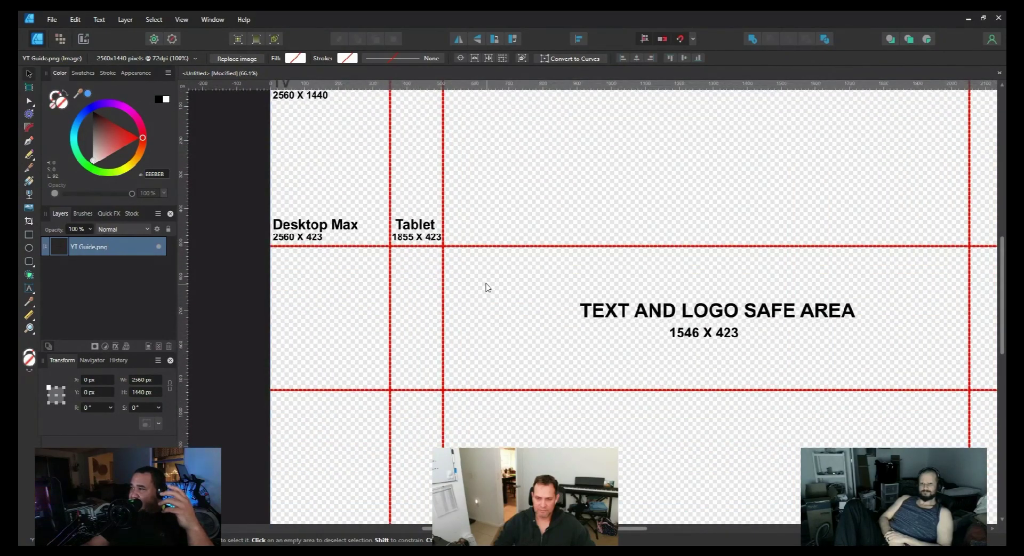
{"action": "scroll", "coordinate": [416, 296], "scroll_direction": "down", "scroll_amount": 2}
{"action": "scroll", "coordinate": [499, 336], "scroll_direction": "up", "scroll_amount": 3}
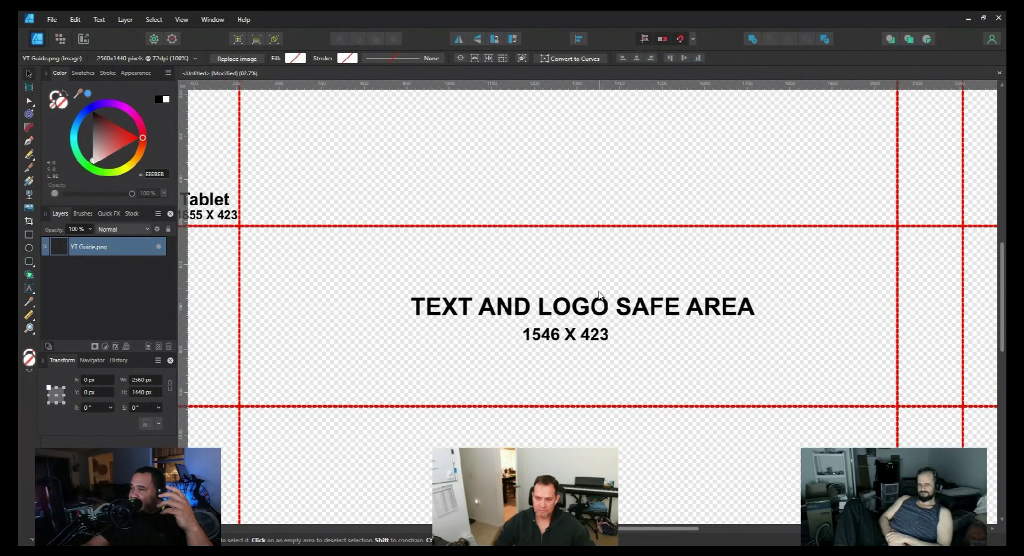
{"action": "scroll", "coordinate": [598, 292], "scroll_direction": "down", "scroll_amount": 3}
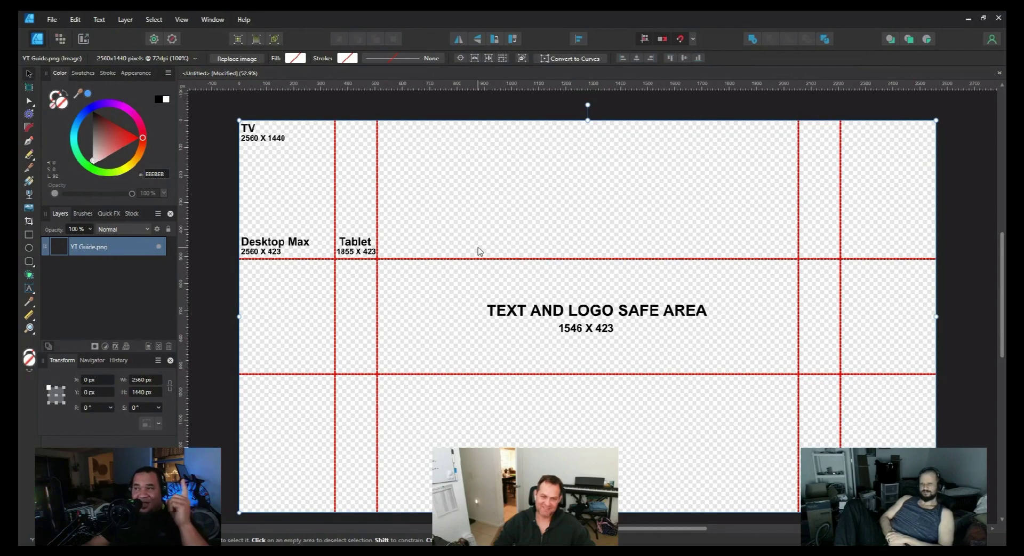
{"action": "scroll", "coordinate": [479, 252], "scroll_direction": "up", "scroll_amount": 2}
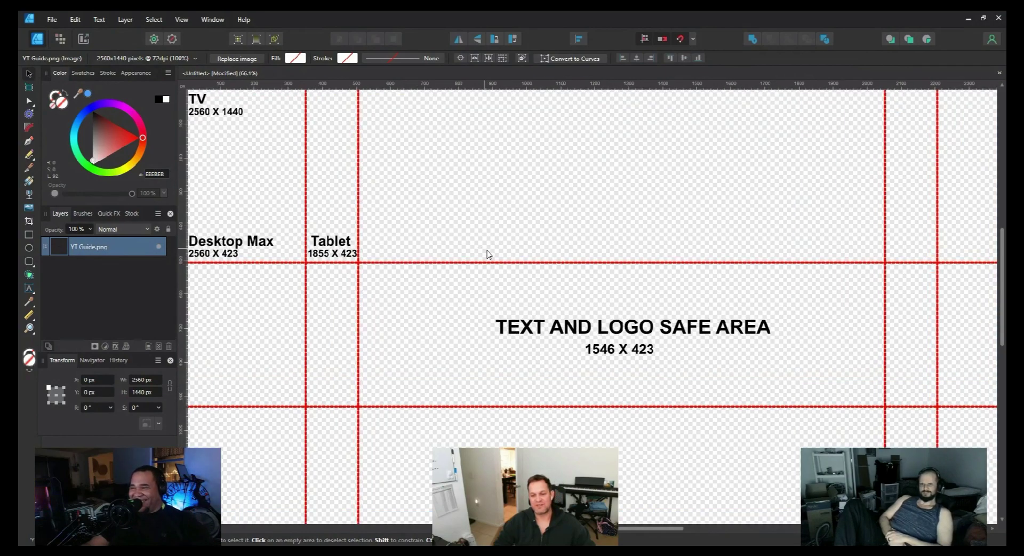
{"action": "scroll", "coordinate": [483, 253], "scroll_direction": "down", "scroll_amount": 3}
{"action": "scroll", "coordinate": [458, 256], "scroll_direction": "up", "scroll_amount": 2}
{"action": "left_click", "coordinate": [455, 233]}
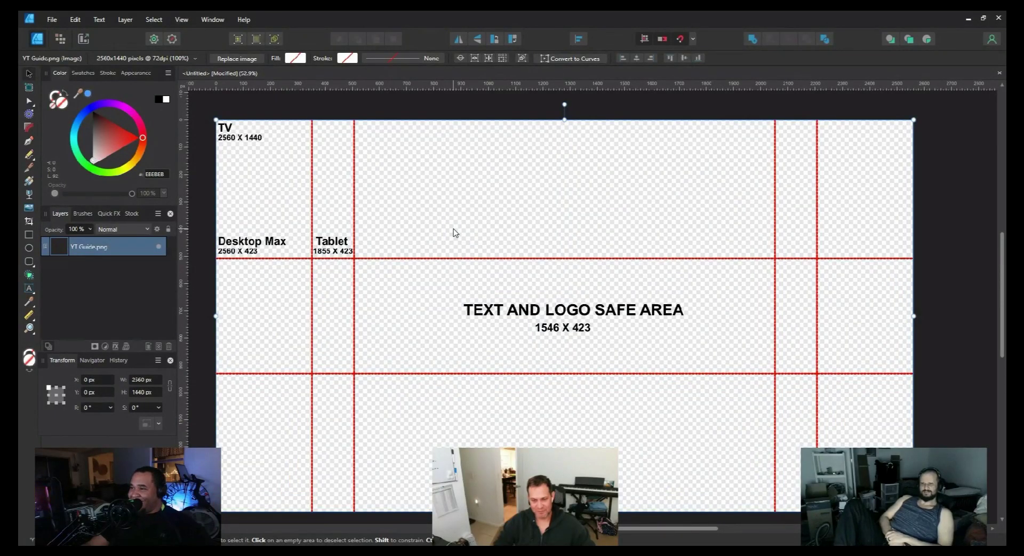
{"action": "scroll", "coordinate": [462, 238], "scroll_direction": "up", "scroll_amount": 2}
{"action": "scroll", "coordinate": [464, 233], "scroll_direction": "down", "scroll_amount": 2}
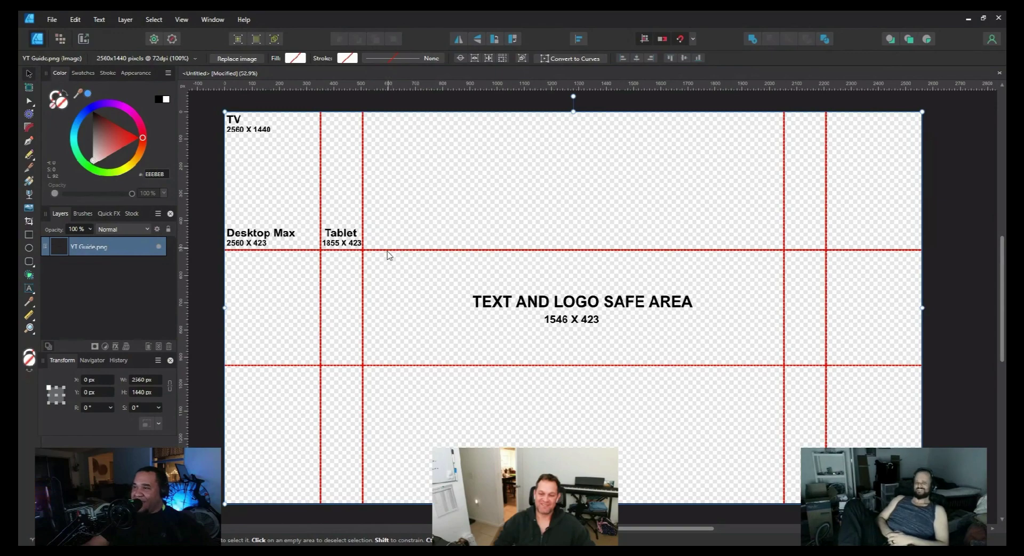
{"action": "scroll", "coordinate": [414, 231], "scroll_direction": "up", "scroll_amount": 5}
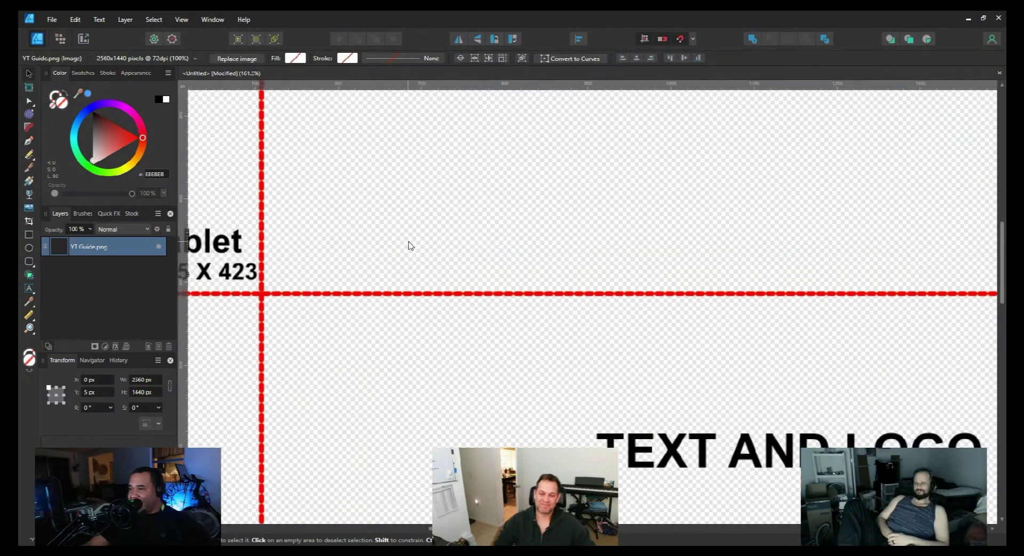
{"action": "scroll", "coordinate": [411, 243], "scroll_direction": "down", "scroll_amount": 5}
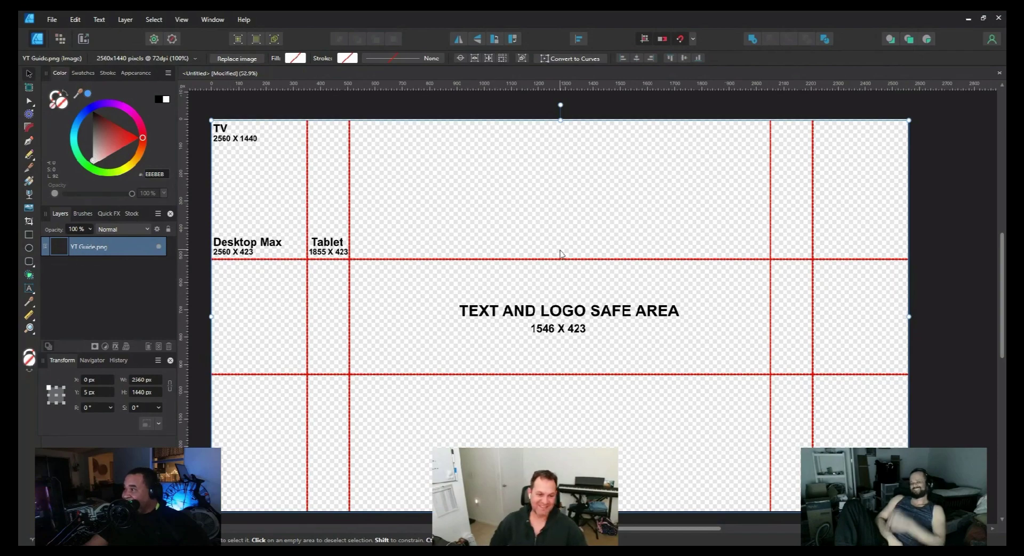
Step: Realign the guide image to the canvas origin at X 0, Y 0 and resize it to about 2556 x 1438 px
{"action": "left_click_drag", "start_coordinate": [895, 391], "coordinate": [894, 385]}
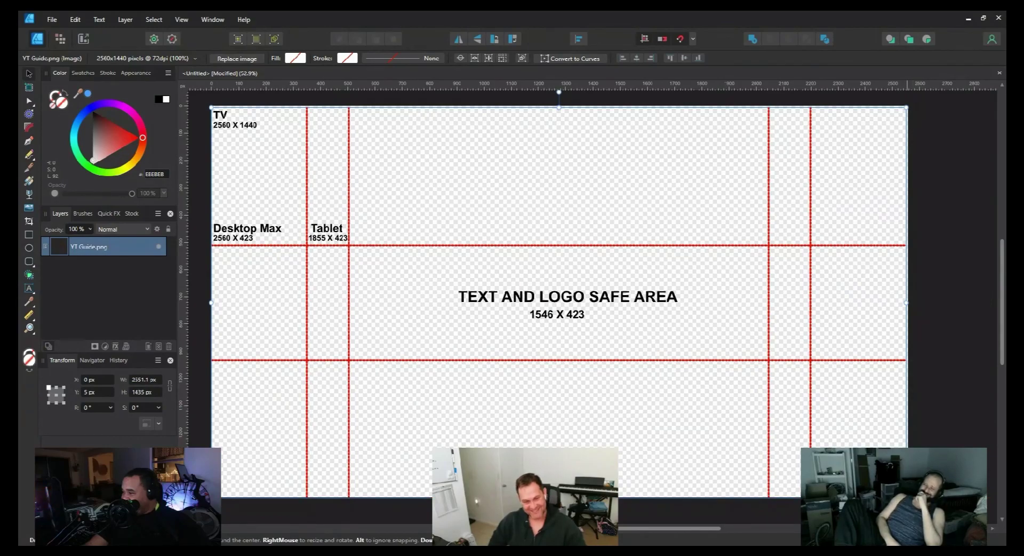
{"action": "left_click_drag", "start_coordinate": [907, 497], "coordinate": [909, 500]}
{"action": "key", "text": "ctrl+z"}
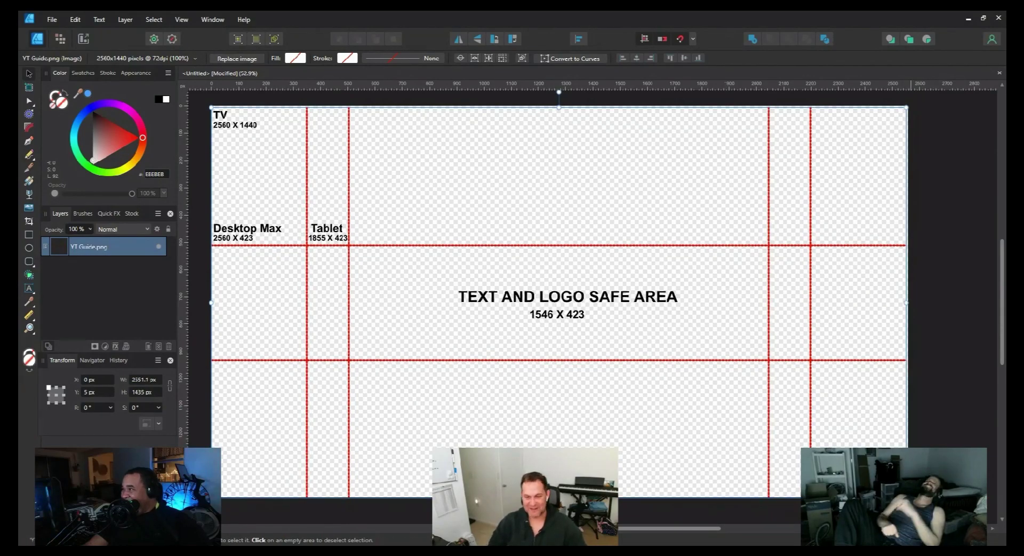
{"action": "left_click_drag", "start_coordinate": [798, 275], "coordinate": [798, 272]}
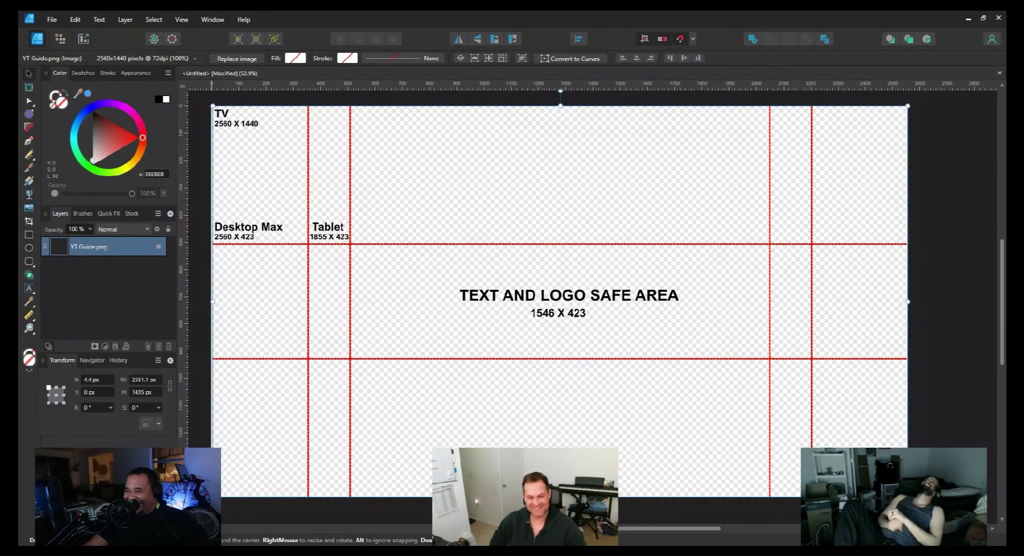
{"action": "left_click_drag", "start_coordinate": [212, 302], "coordinate": [211, 302]}
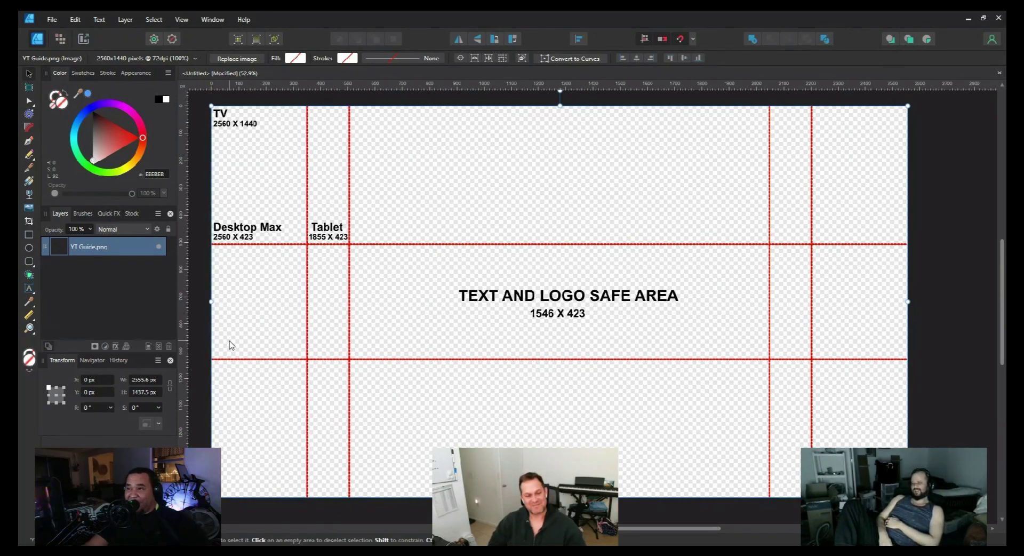
{"action": "key", "text": "ctrl+0"}
{"action": "left_click", "coordinate": [301, 344]}
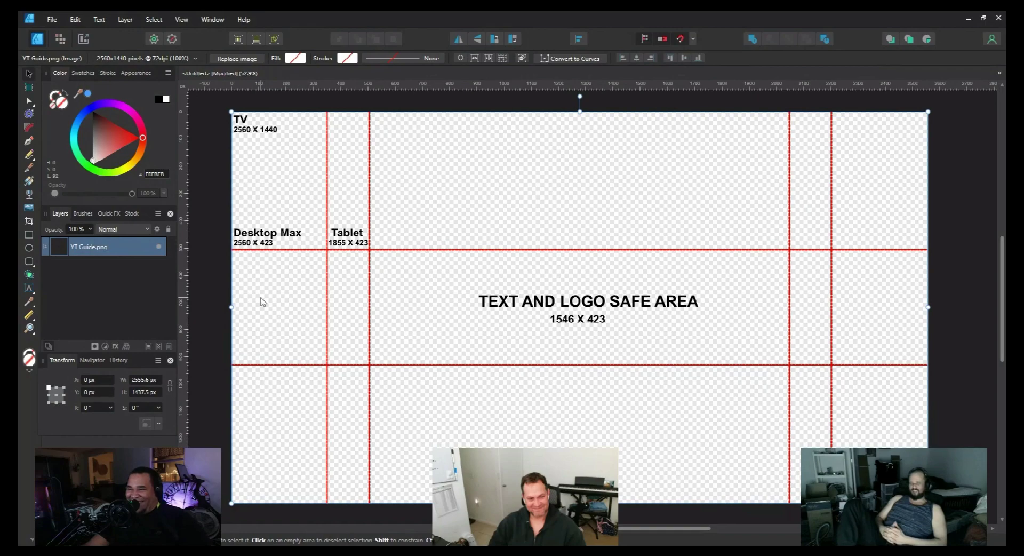
Step: Try a black fill for the Rectangle tool, undo it, and lock the YT Guide.png layer
{"action": "left_click", "coordinate": [29, 235]}
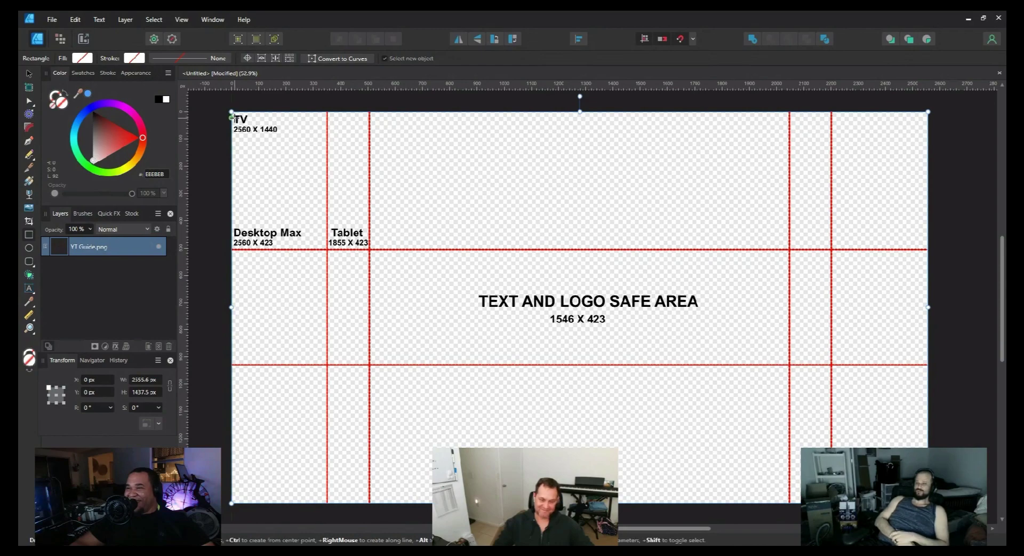
{"action": "left_click", "coordinate": [158, 99]}
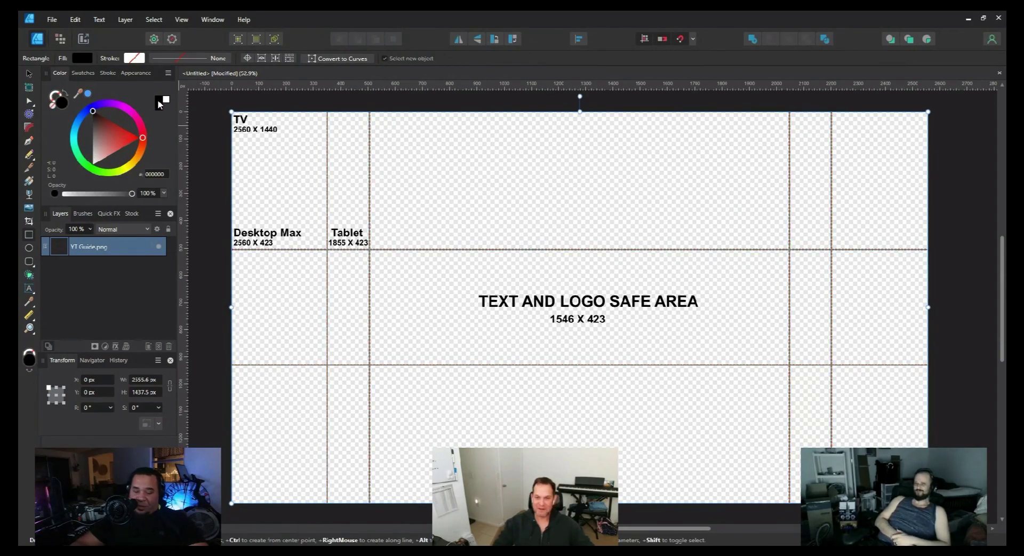
{"action": "key", "text": "ctrl+z"}
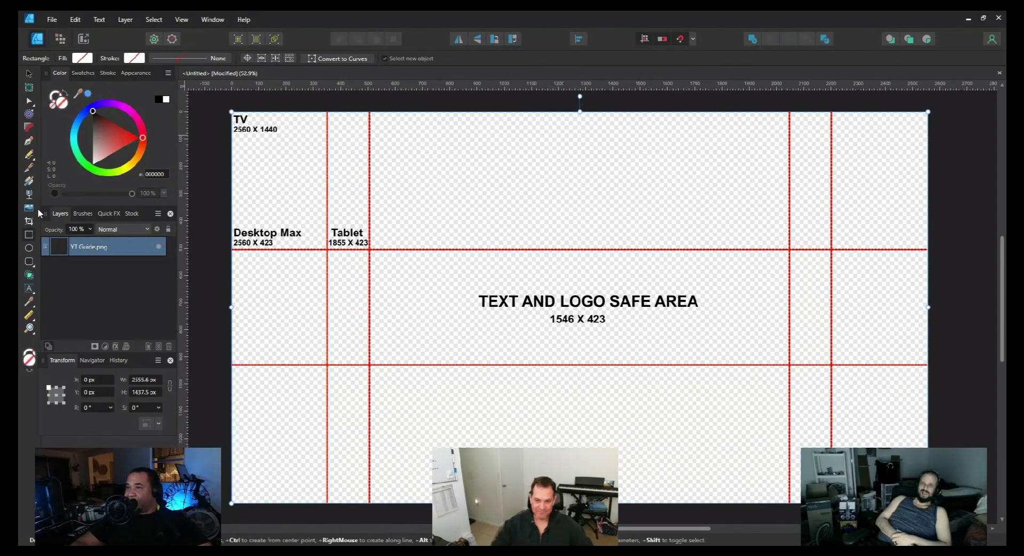
{"action": "left_click", "coordinate": [148, 246]}
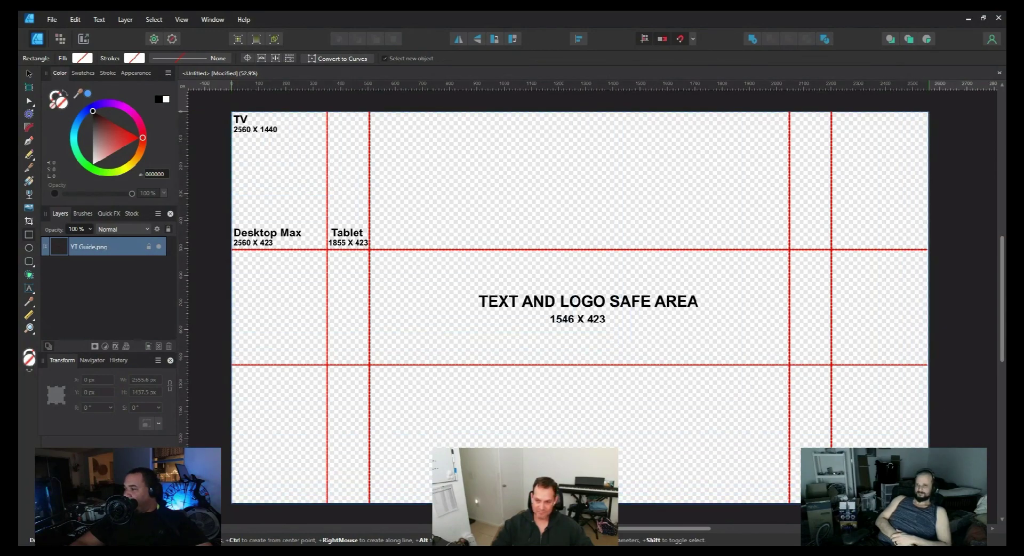
Step: Draw a 2560 x 1440 px rectangle covering the whole canvas and remove its stroke
{"action": "left_click_drag", "start_coordinate": [231, 112], "coordinate": [929, 503]}
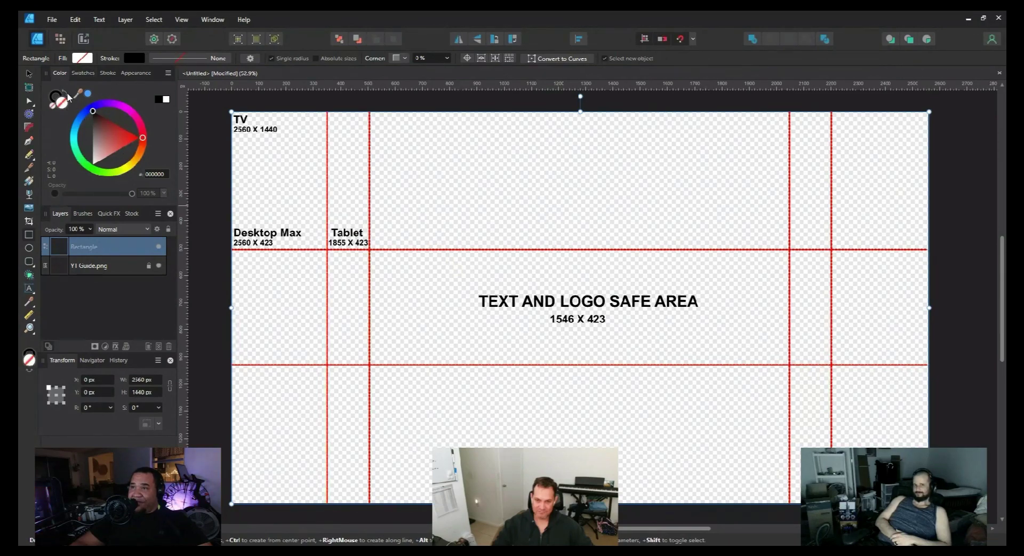
{"action": "left_click", "coordinate": [130, 59]}
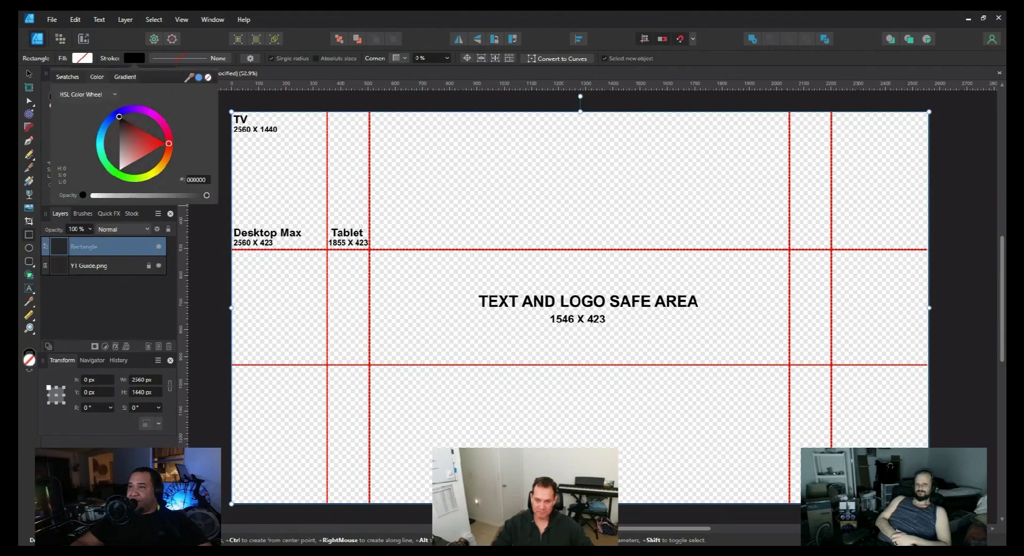
{"action": "left_click", "coordinate": [208, 77]}
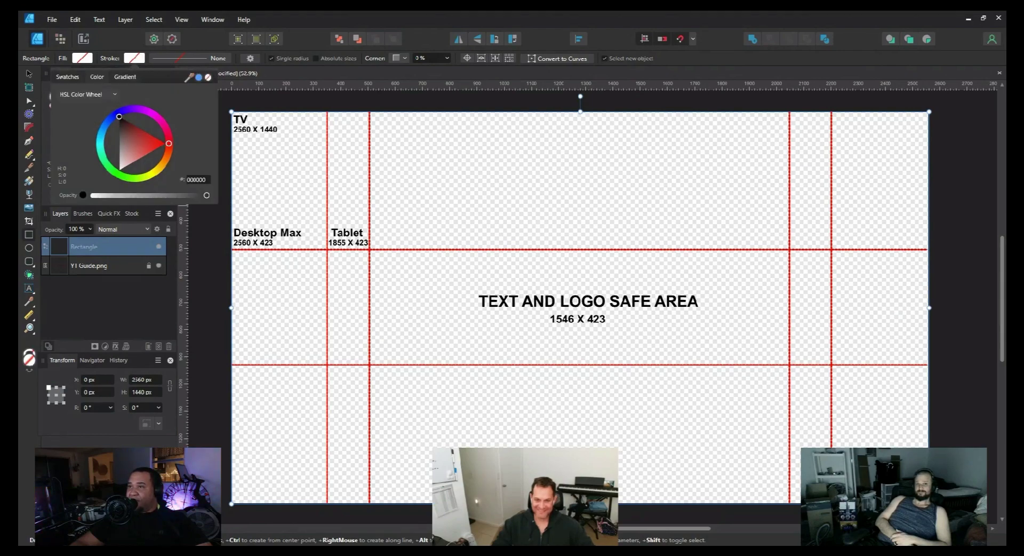
Step: Fill the full-canvas rectangle with black (000000)
{"action": "left_click", "coordinate": [81, 60]}
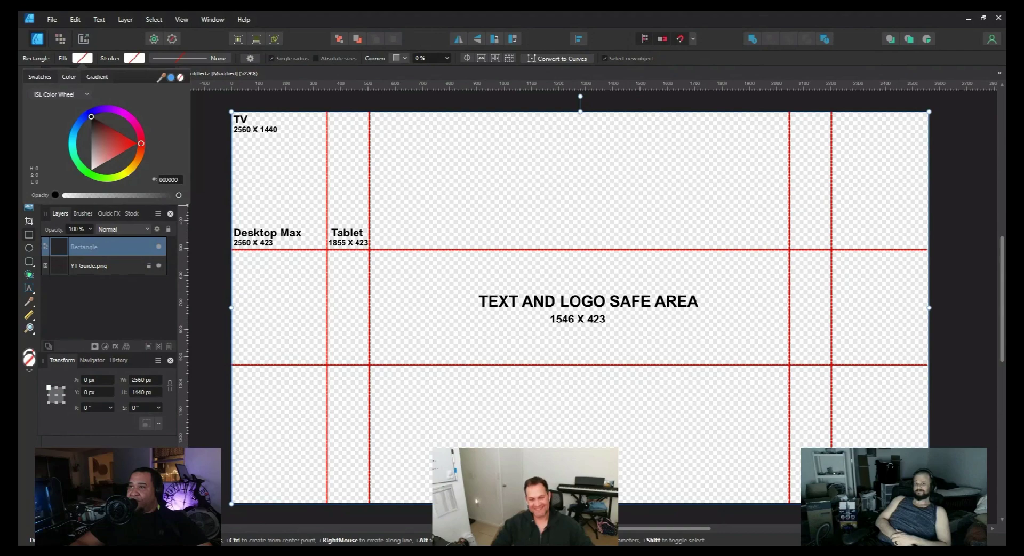
{"action": "left_click_drag", "start_coordinate": [139, 143], "coordinate": [92, 118]}
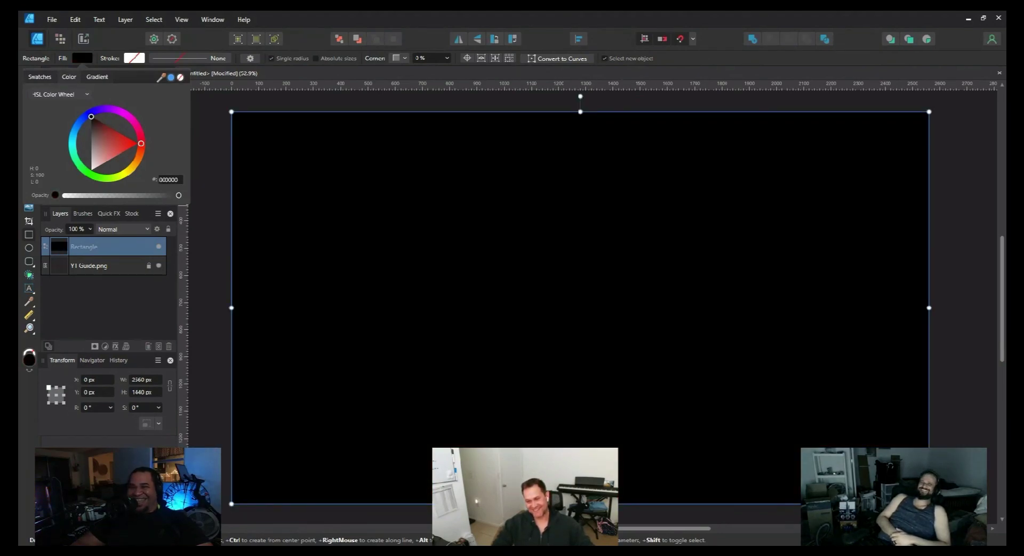
{"action": "left_click", "coordinate": [99, 249]}
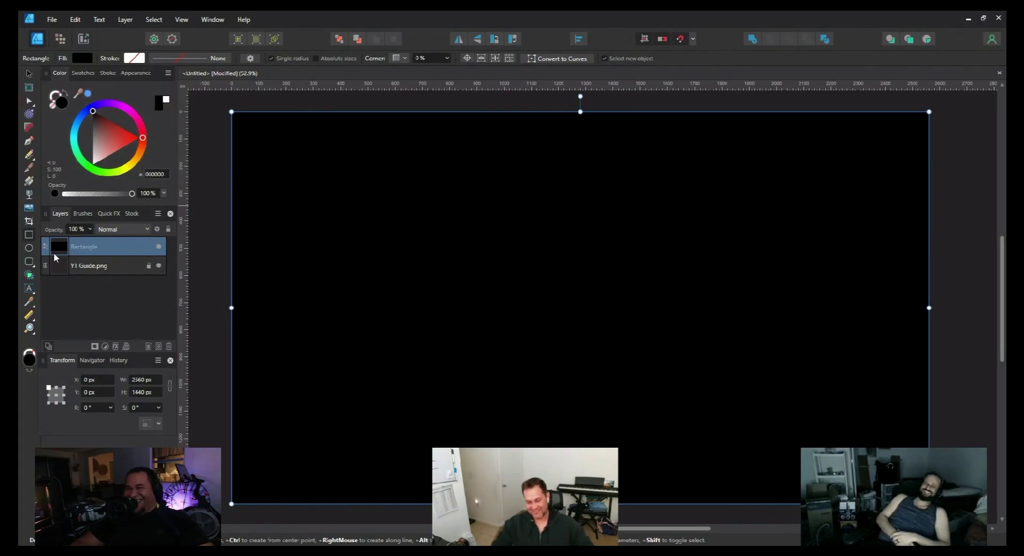
Step: Move the black rectangle beneath the YT Guide.png layer and lower its opacity to 46 %
{"action": "left_click_drag", "start_coordinate": [75, 249], "coordinate": [72, 275]}
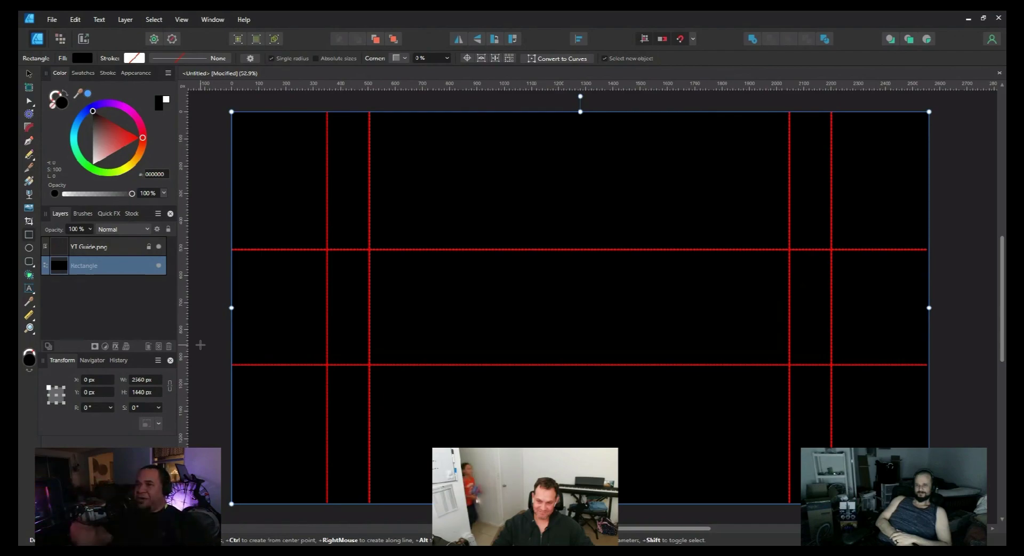
{"action": "left_click", "coordinate": [91, 230]}
{"action": "left_click_drag", "start_coordinate": [94, 240], "coordinate": [55, 241]}
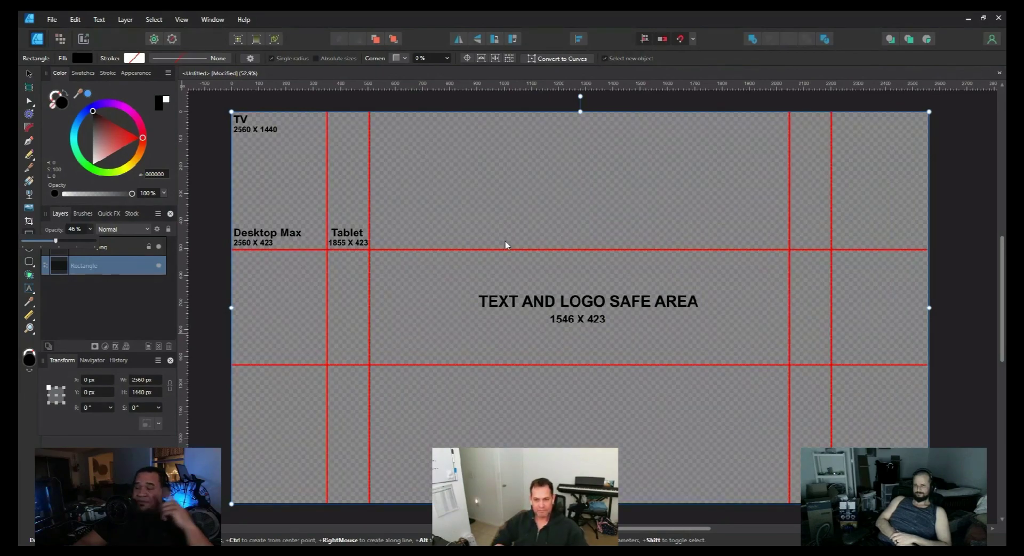
Step: Open the recent file Web BKGDS.afdesign and copy its stripes 2 group into the banner document
{"action": "left_click", "coordinate": [51, 20]}
{"action": "left_click", "coordinate": [54, 21]}
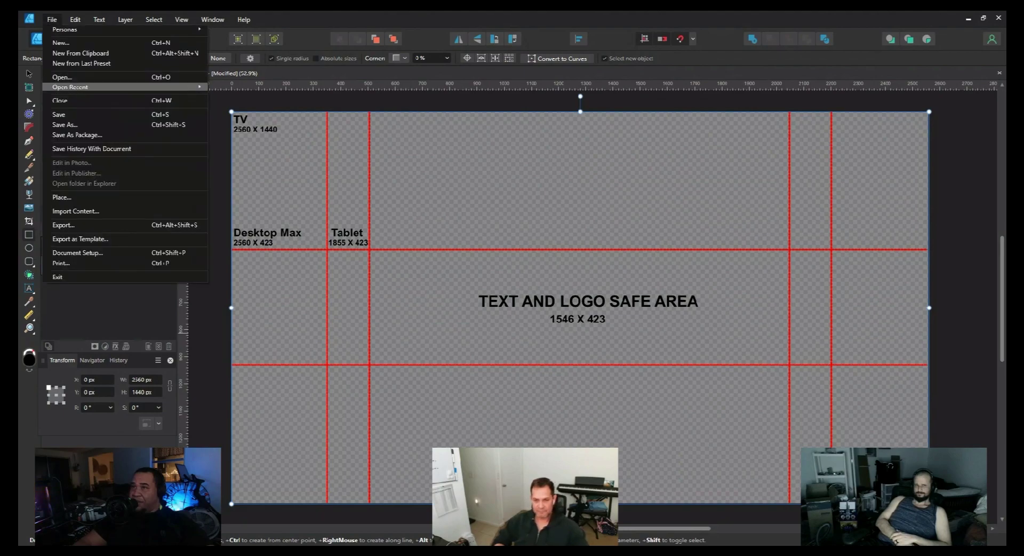
{"action": "mouse_move", "coordinate": [107, 87]}
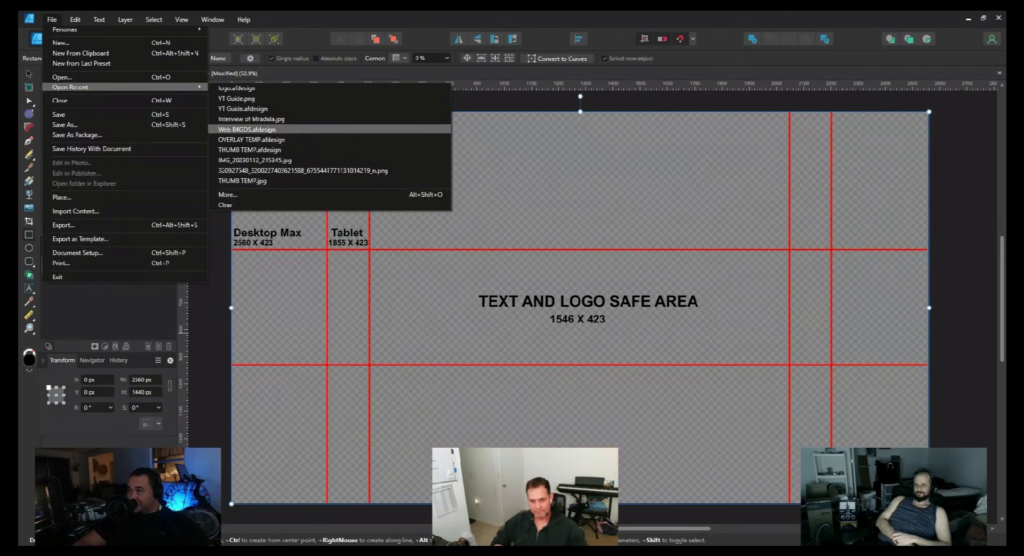
{"action": "left_click", "coordinate": [314, 129]}
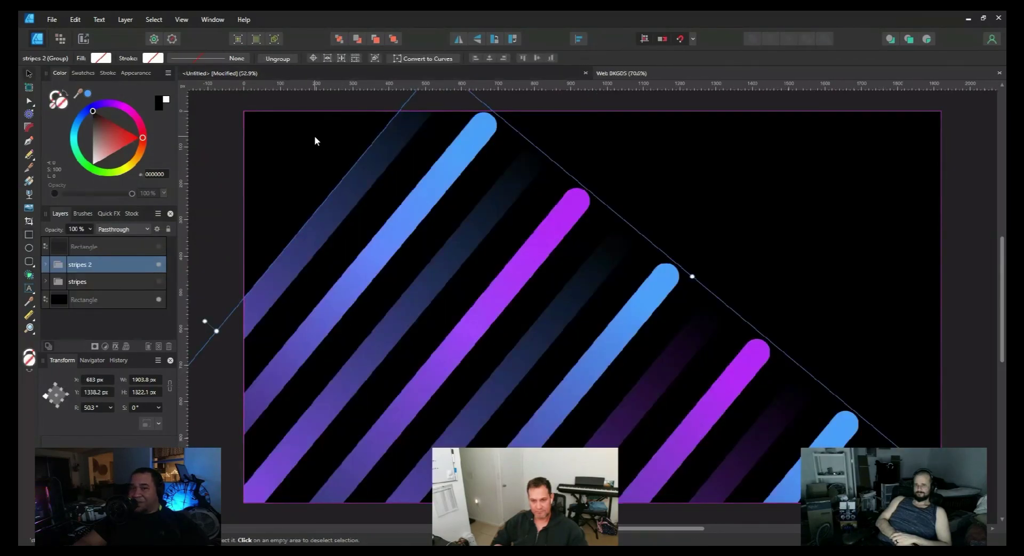
{"action": "mouse_move", "coordinate": [417, 247]}
{"action": "left_mouse_down"}
{"action": "mouse_move", "coordinate": [389, 270]}
{"action": "mouse_move", "coordinate": [459, 245]}
{"action": "mouse_move", "coordinate": [496, 164]}
{"action": "mouse_move", "coordinate": [342, 160]}
{"action": "mouse_move", "coordinate": [389, 198]}
{"action": "mouse_move", "coordinate": [372, 278]}
{"action": "mouse_move", "coordinate": [358, 287]}
{"action": "mouse_move", "coordinate": [358, 249]}
{"action": "mouse_move", "coordinate": [411, 201]}
{"action": "mouse_move", "coordinate": [393, 206]}
{"action": "mouse_move", "coordinate": [408, 222]}
{"action": "mouse_move", "coordinate": [365, 271]}
{"action": "mouse_move", "coordinate": [306, 233]}
{"action": "mouse_move", "coordinate": [365, 155]}
{"action": "mouse_move", "coordinate": [420, 182]}
{"action": "mouse_move", "coordinate": [384, 234]}
{"action": "mouse_move", "coordinate": [350, 226]}
{"action": "mouse_move", "coordinate": [407, 228]}
{"action": "mouse_move", "coordinate": [386, 226]}
{"action": "mouse_move", "coordinate": [391, 217]}
{"action": "mouse_move", "coordinate": [401, 246]}
{"action": "left_mouse_up"}
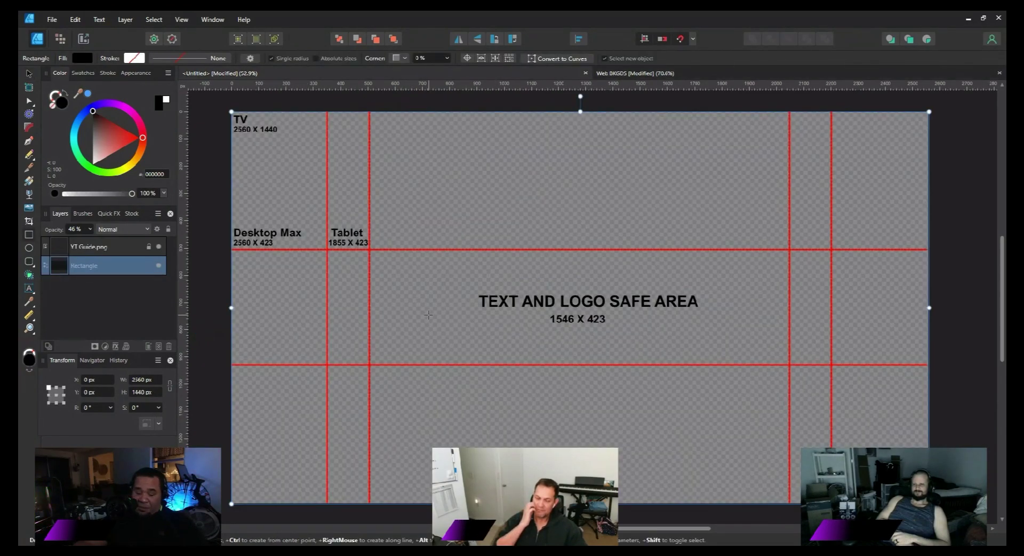
{"action": "key", "text": "ctrl+v"}
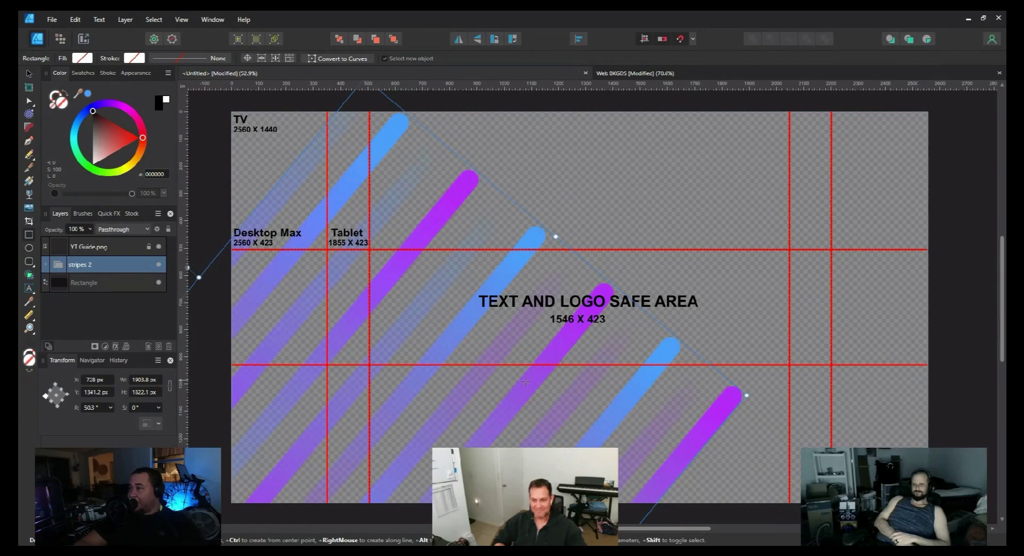
Step: Enlarge the stripes 2 group to about 1990 x 1905 px and reposition it over the lower-left part of the canvas
{"action": "left_click", "coordinate": [29, 75]}
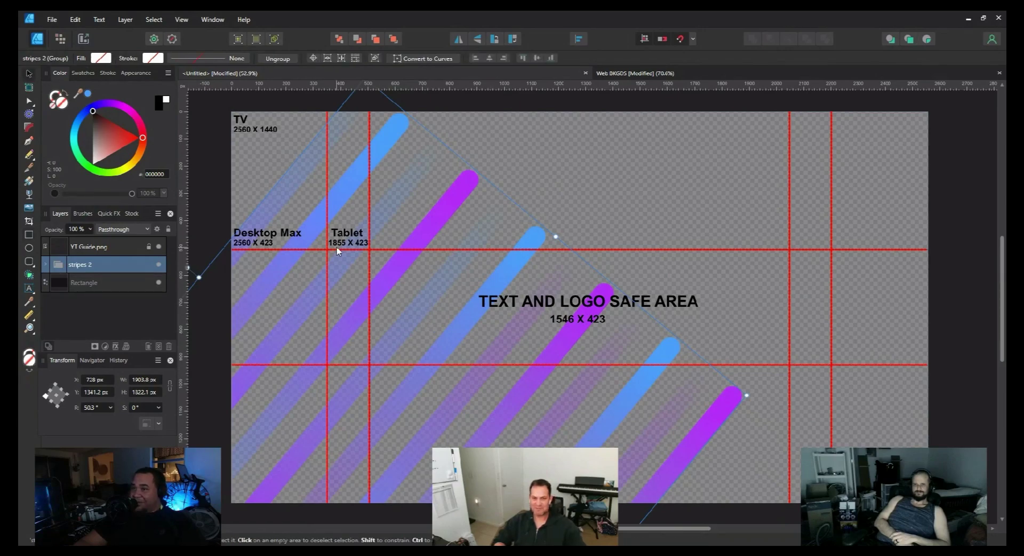
{"action": "left_click_drag", "start_coordinate": [396, 320], "coordinate": [450, 352]}
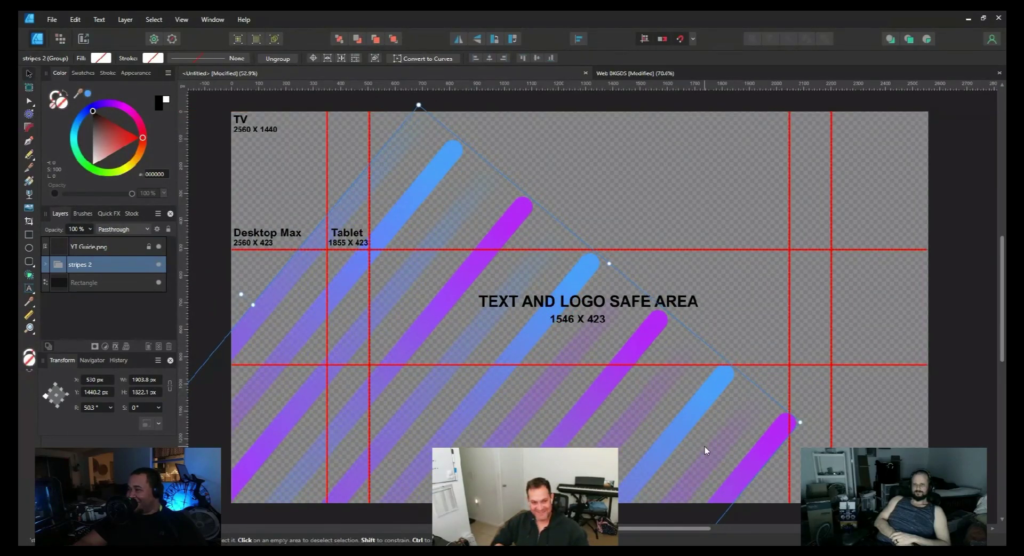
{"action": "left_click_drag", "start_coordinate": [802, 423], "coordinate": [832, 419]}
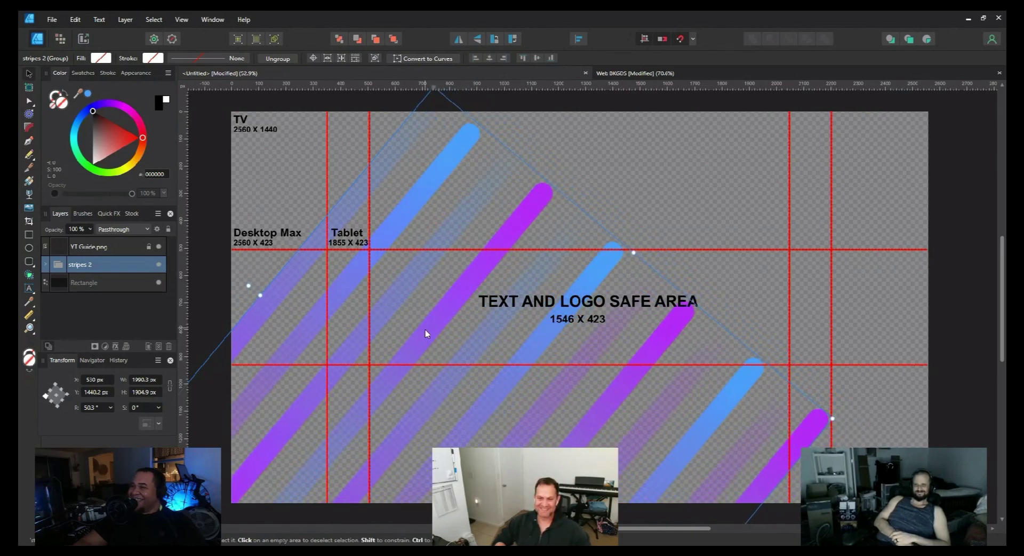
{"action": "left_click_drag", "start_coordinate": [427, 328], "coordinate": [393, 348]}
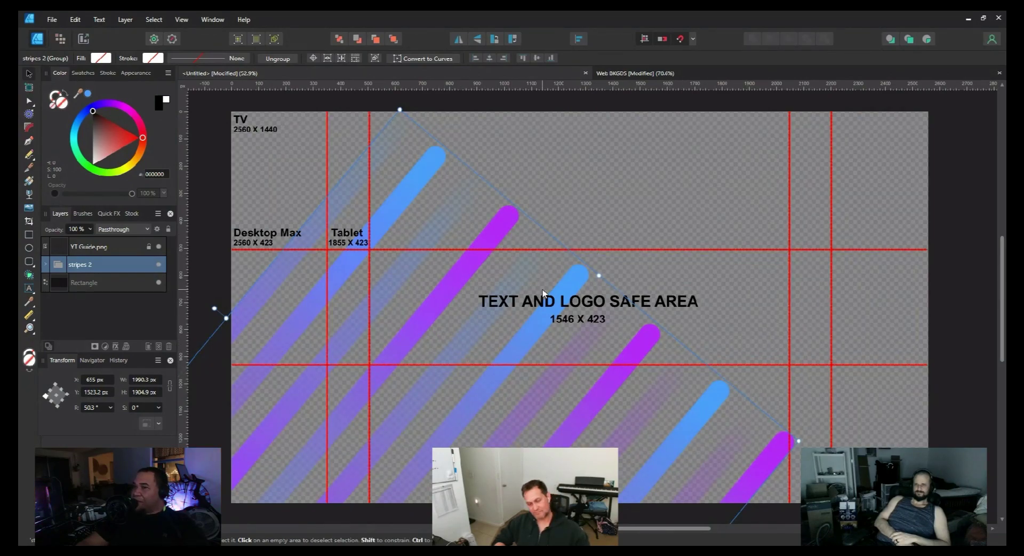
Step: Try flipping the stripes group horizontally and vertically and rotating it by 90° in both directions
{"action": "left_click", "coordinate": [459, 40]}
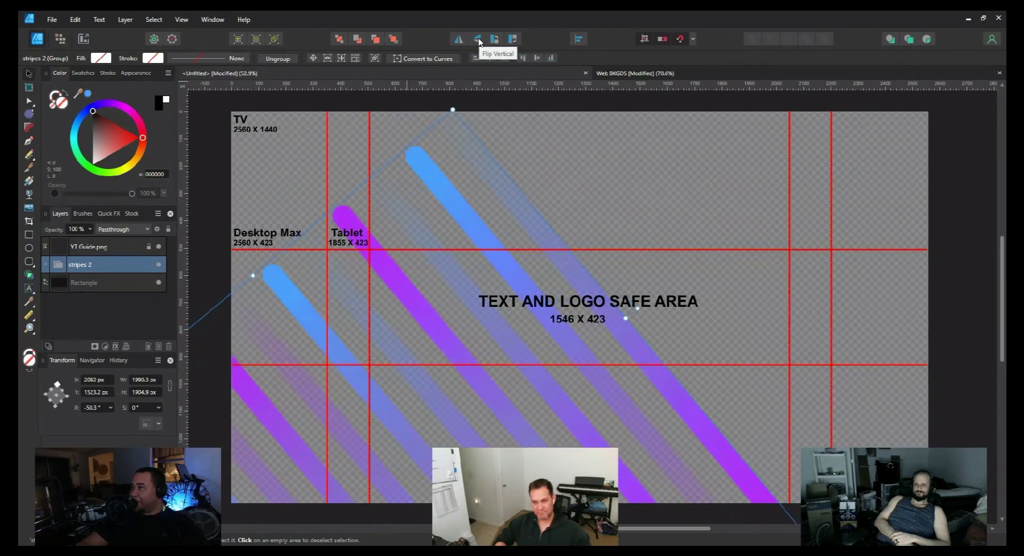
{"action": "left_click", "coordinate": [478, 40]}
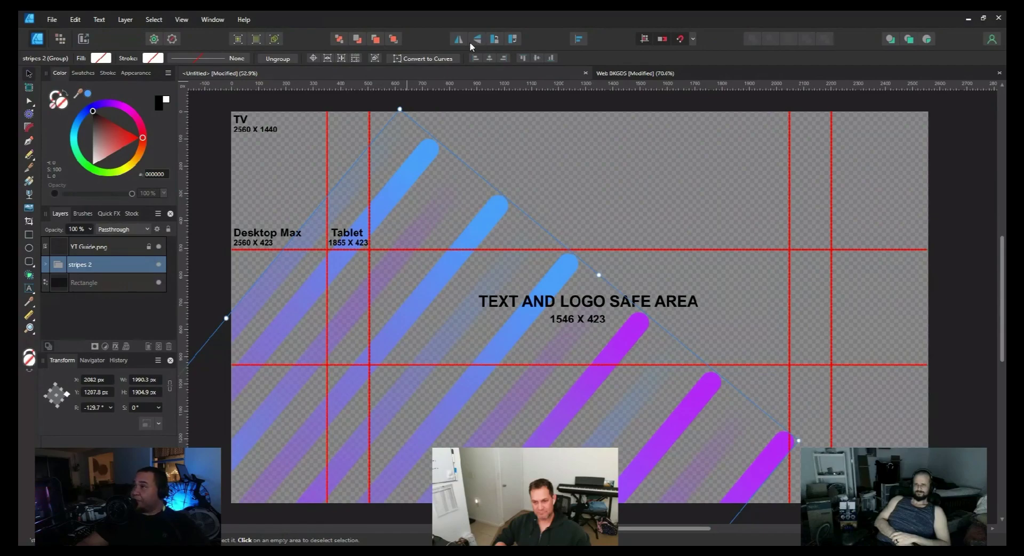
{"action": "left_click", "coordinate": [470, 42]}
{"action": "left_click", "coordinate": [469, 41]}
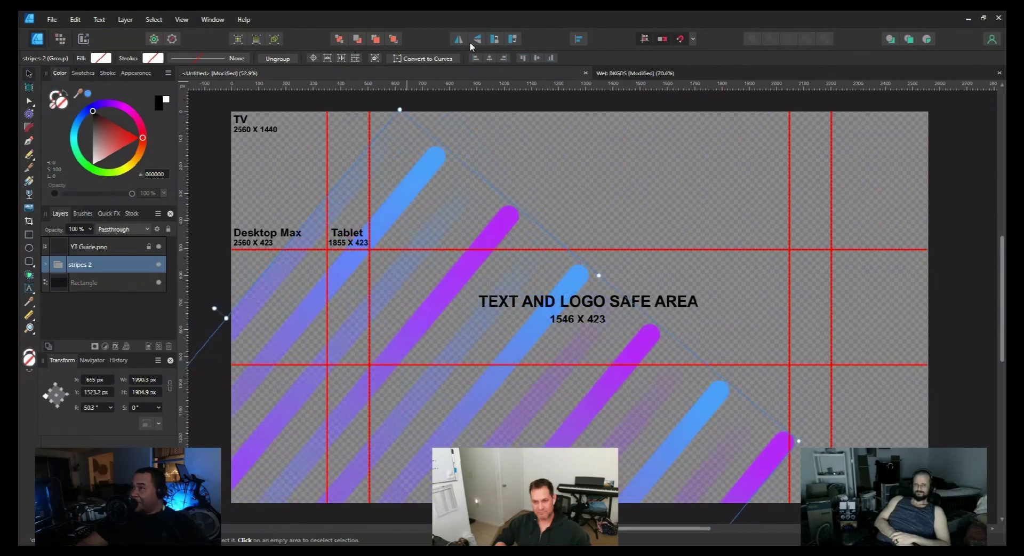
{"action": "left_click", "coordinate": [513, 39]}
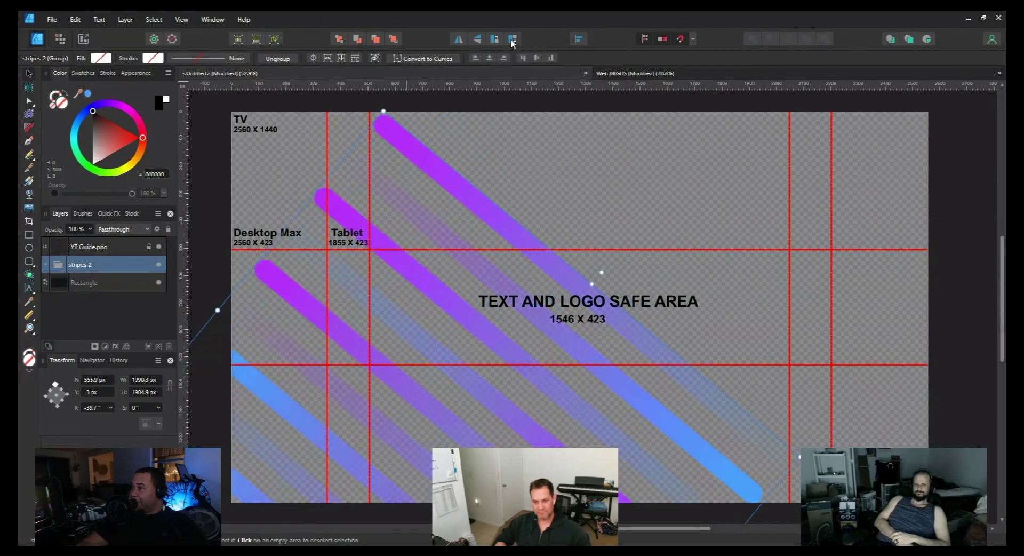
{"action": "left_click", "coordinate": [492, 41]}
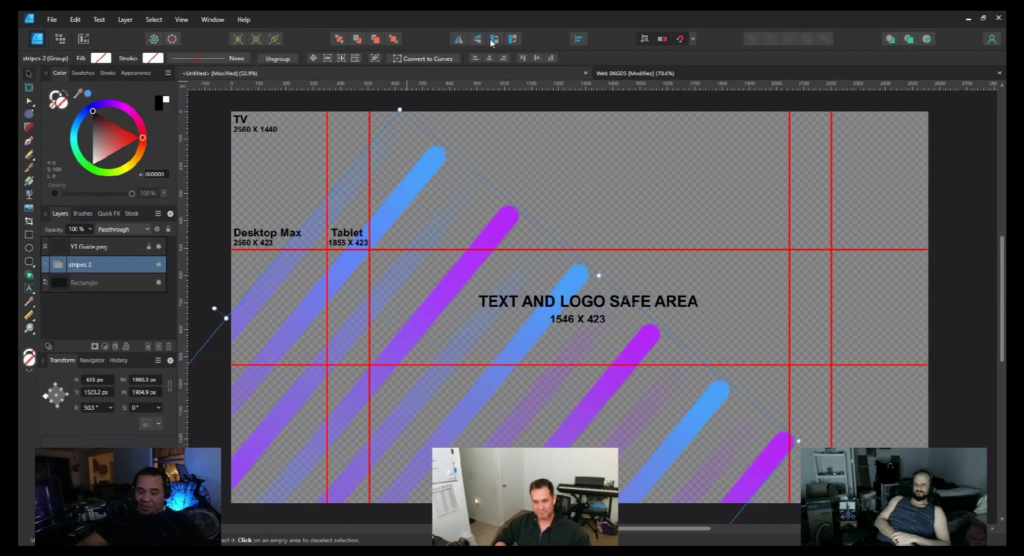
{"action": "left_click", "coordinate": [492, 42]}
{"action": "left_click", "coordinate": [492, 42]}
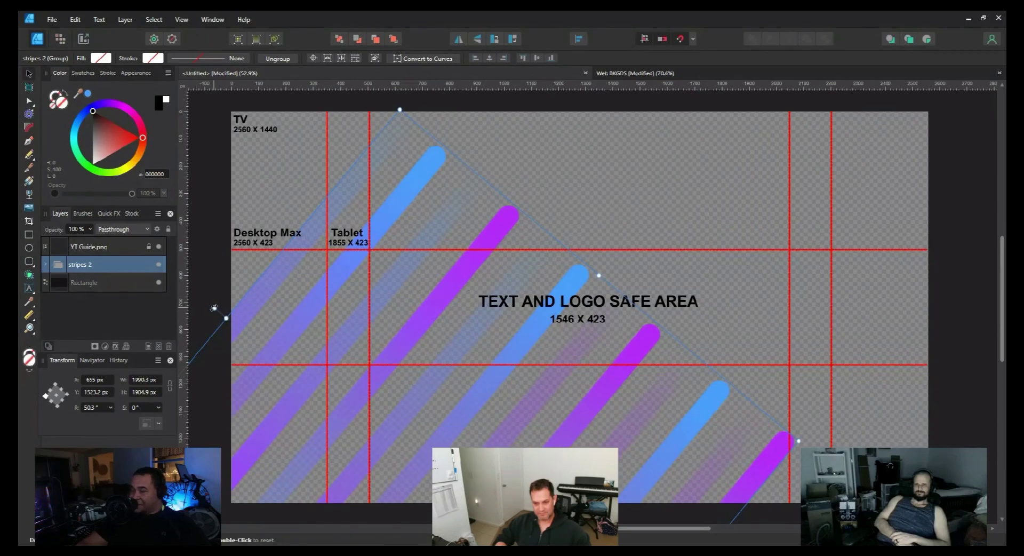
Step: Rotate and flip the stripes group to 45° with its rounded ends facing lower left, and place it over the canvas's upper-right area
{"action": "left_click_drag", "start_coordinate": [214, 309], "coordinate": [565, 339]}
{"action": "left_click_drag", "start_coordinate": [496, 341], "coordinate": [434, 113]}
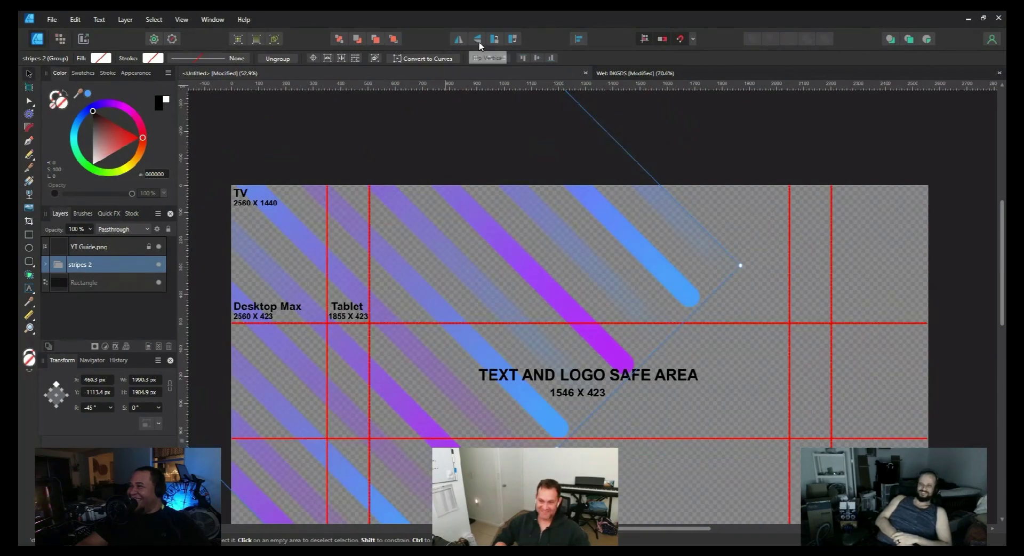
{"action": "left_click", "coordinate": [467, 42]}
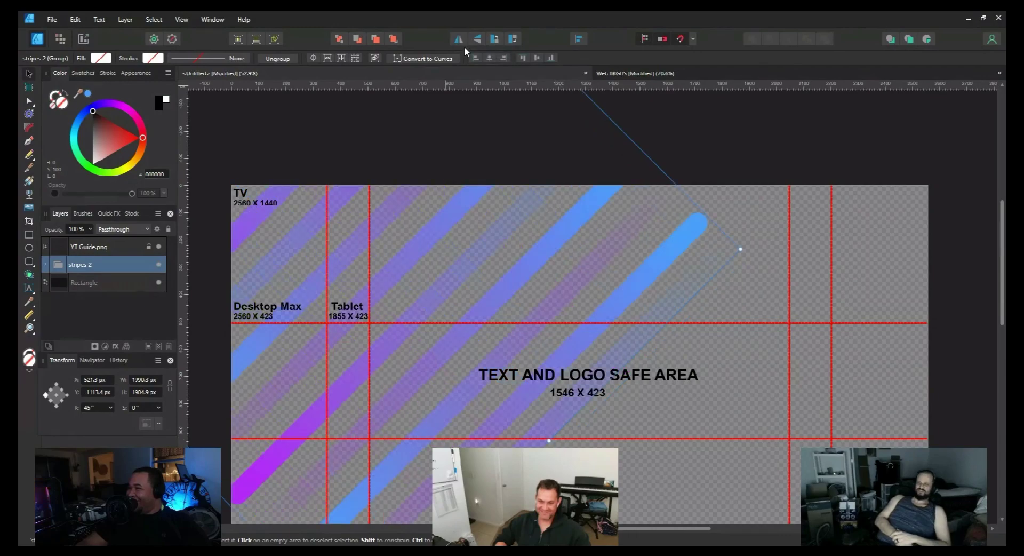
{"action": "left_click_drag", "start_coordinate": [486, 259], "coordinate": [881, 213]}
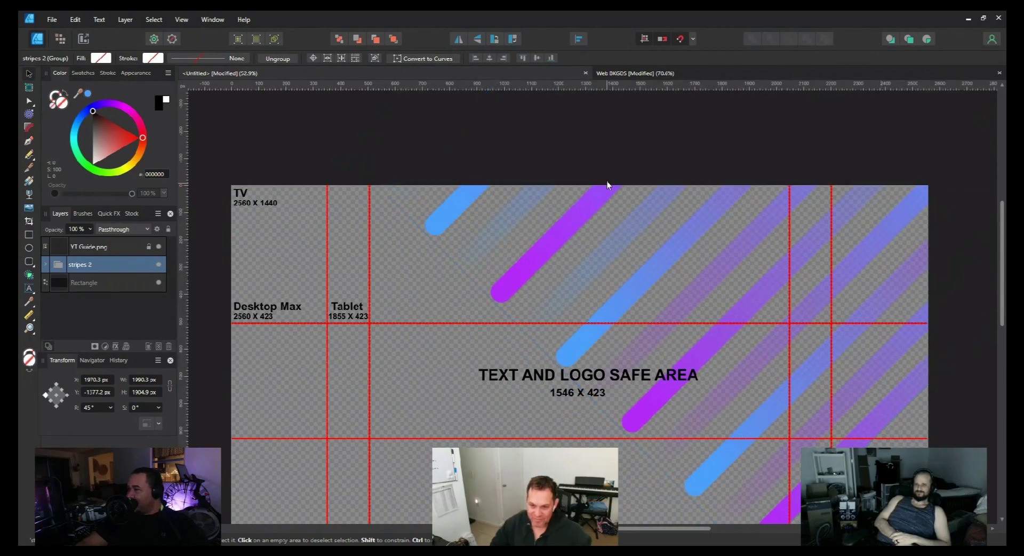
Step: Fine-tune the stripes group's position to about X 1985 px, Y -1377 px, so the stripes run in from the canvas's upper-right edges
{"action": "left_click_drag", "start_coordinate": [608, 182], "coordinate": [581, 186]}
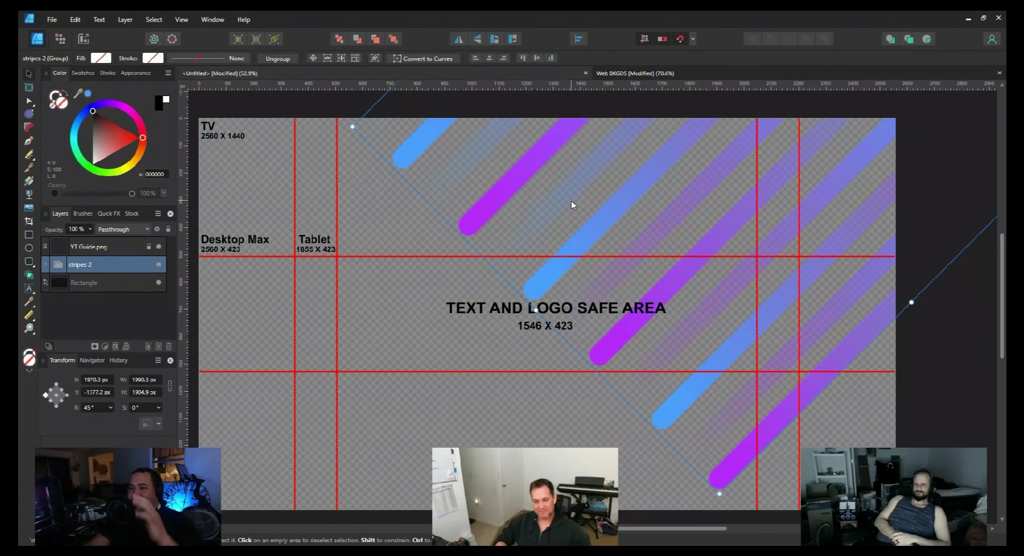
{"action": "mouse_move", "coordinate": [569, 201]}
{"action": "left_mouse_down"}
{"action": "mouse_move", "coordinate": [567, 222]}
{"action": "mouse_move", "coordinate": [577, 210]}
{"action": "left_mouse_up"}
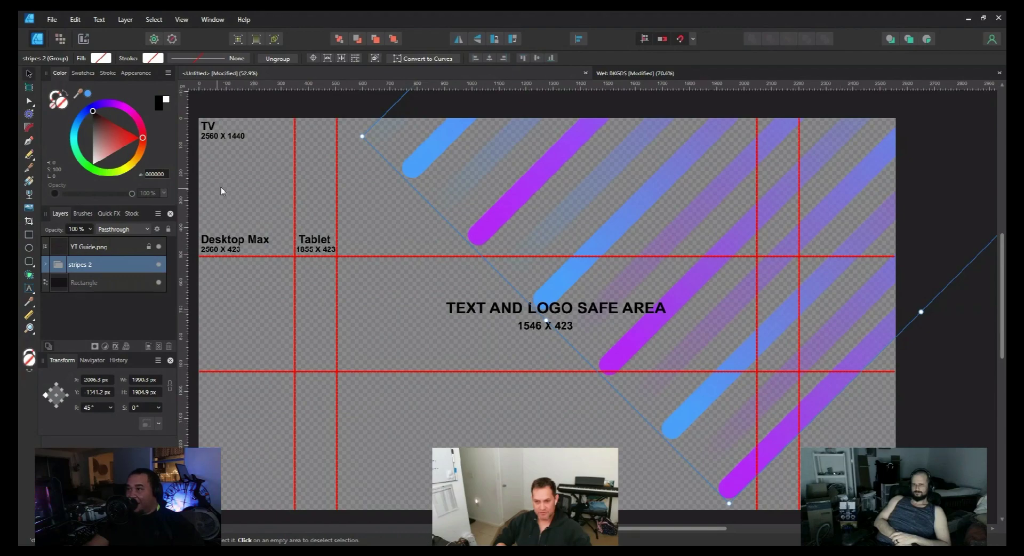
{"action": "left_click_drag", "start_coordinate": [439, 141], "coordinate": [460, 143]}
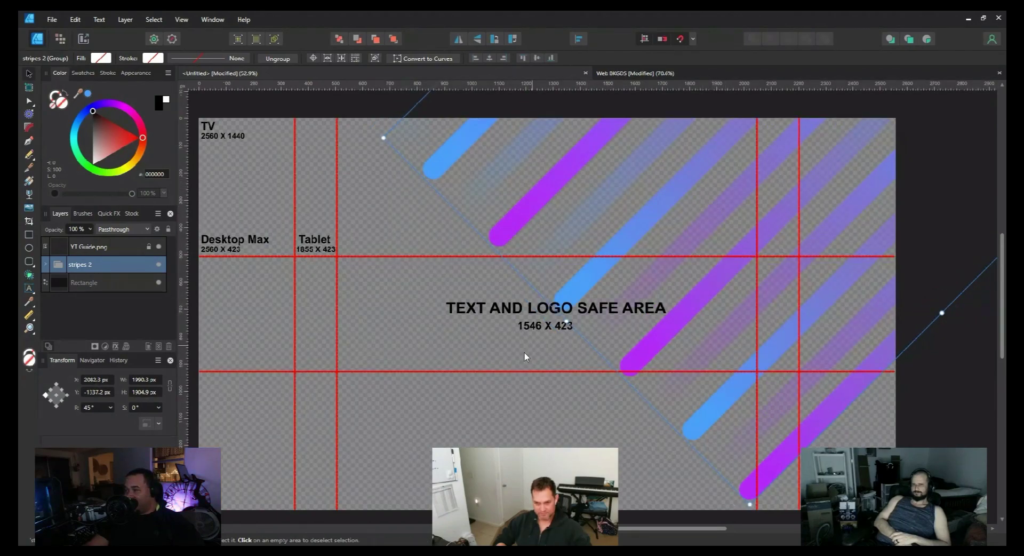
{"action": "left_click_drag", "start_coordinate": [597, 168], "coordinate": [579, 179]}
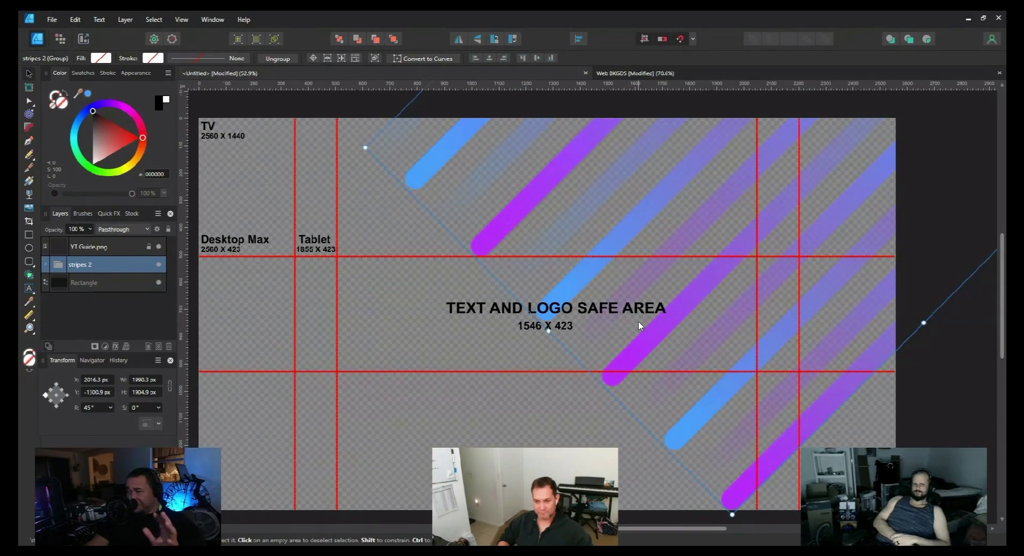
{"action": "left_click_drag", "start_coordinate": [648, 327], "coordinate": [658, 305]}
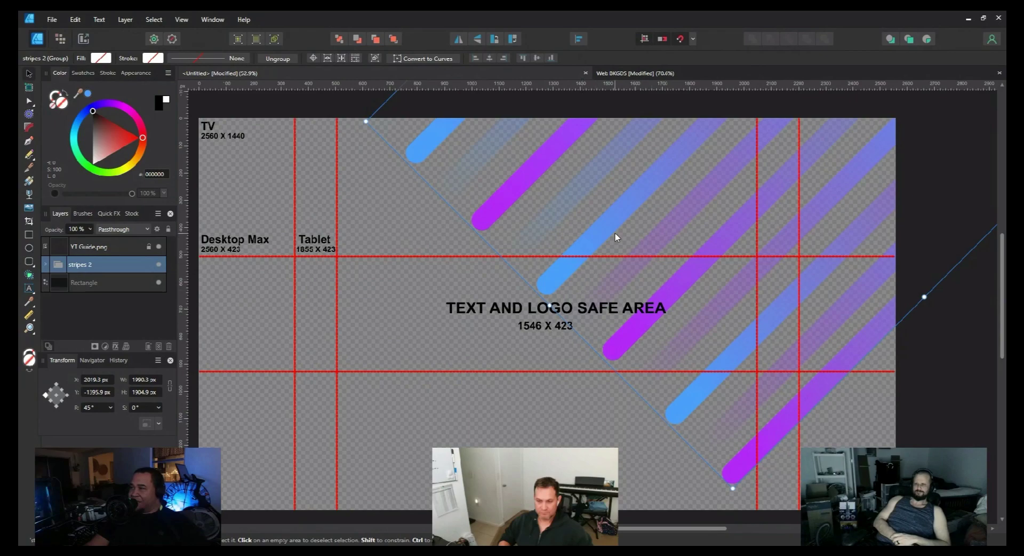
{"action": "left_click_drag", "start_coordinate": [613, 231], "coordinate": [603, 232]}
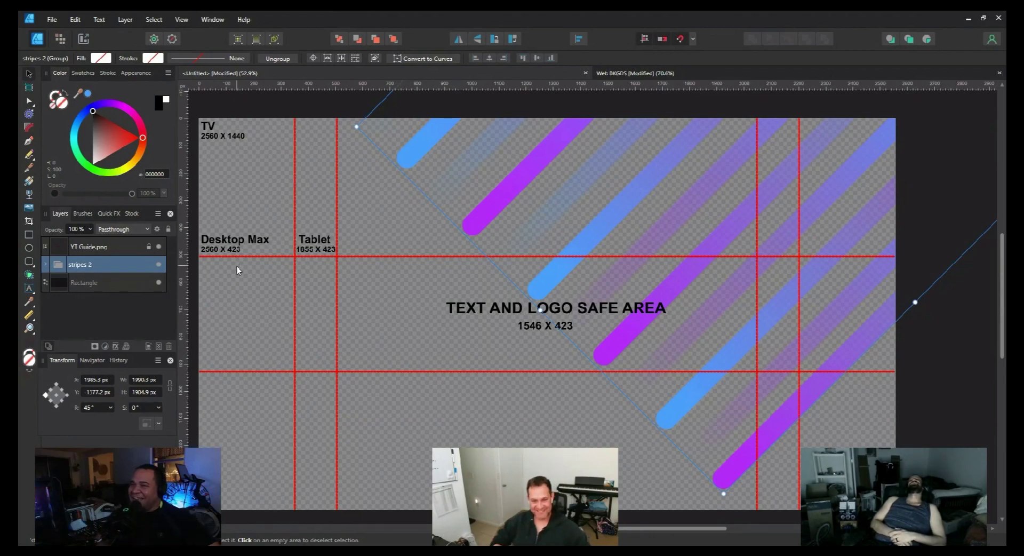
Step: Set the black background rectangle's opacity to 100 %
{"action": "left_click", "coordinate": [112, 283]}
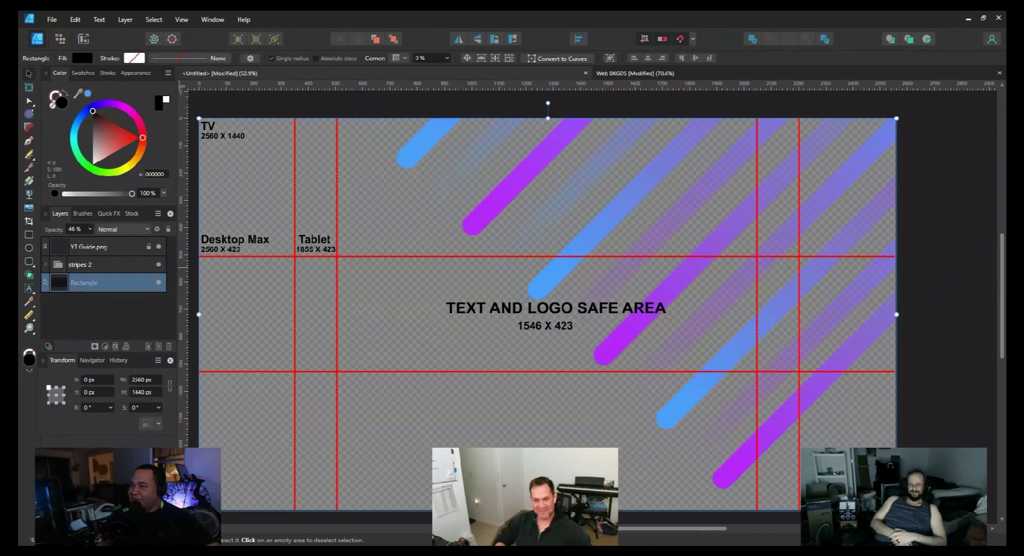
{"action": "left_click", "coordinate": [90, 229]}
{"action": "left_click_drag", "start_coordinate": [90, 241], "coordinate": [129, 240]}
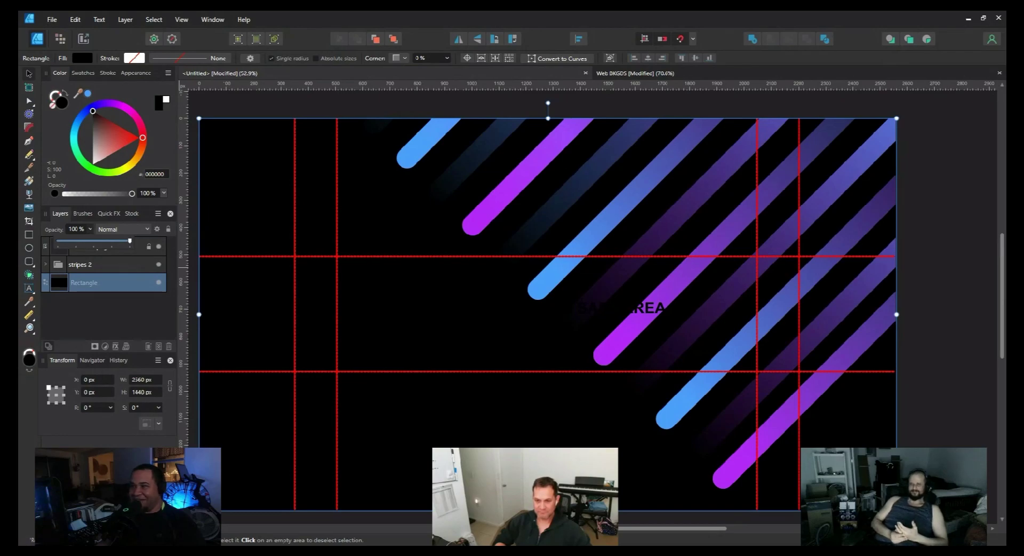
{"action": "key", "text": "5"}
{"action": "key", "text": "6"}
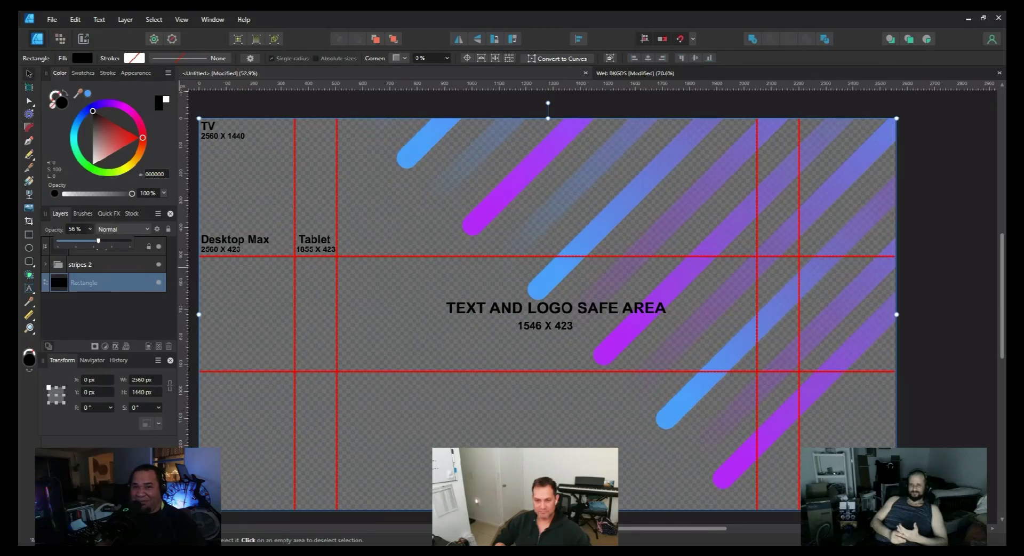
{"action": "key", "text": "0"}
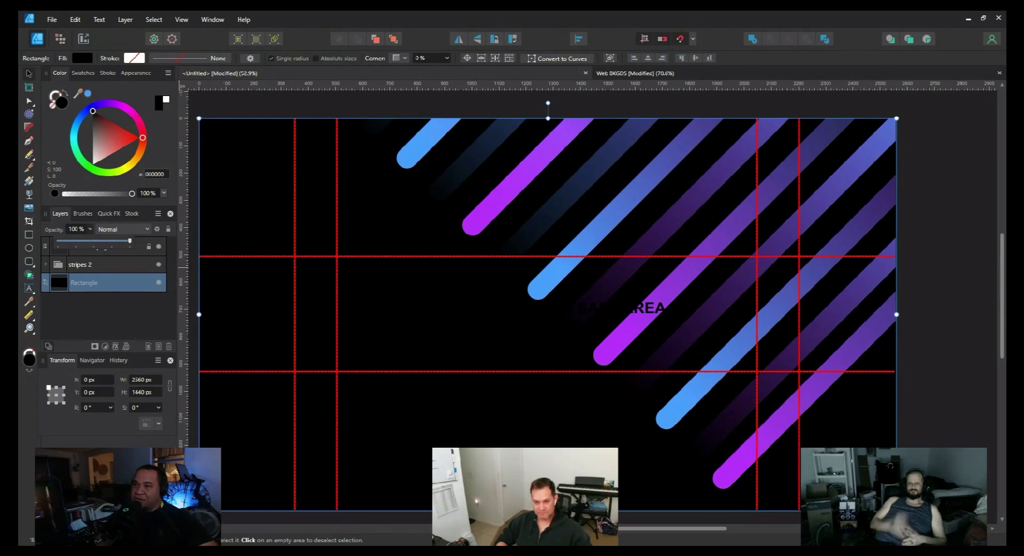
{"action": "left_click", "coordinate": [30, 274]}
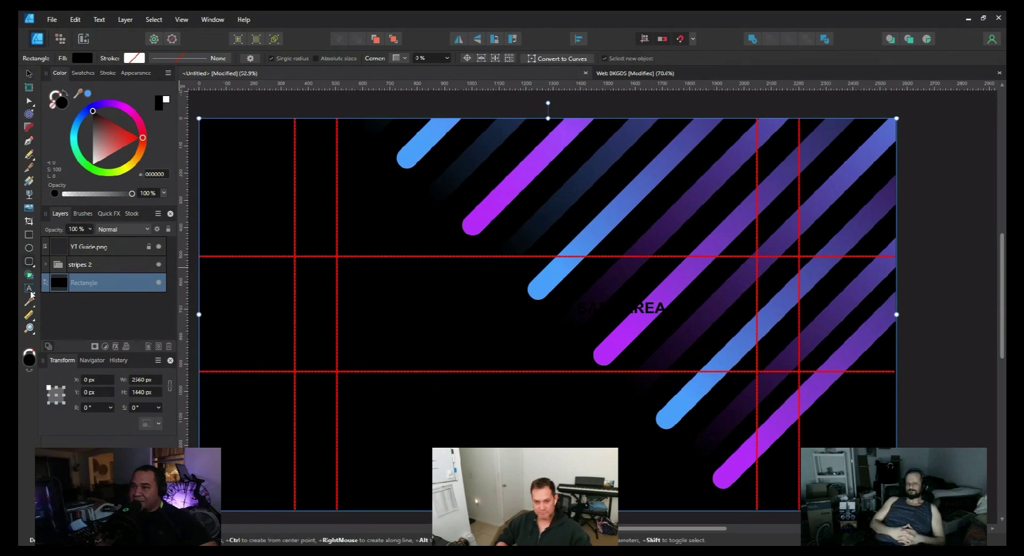
{"action": "left_click", "coordinate": [32, 291]}
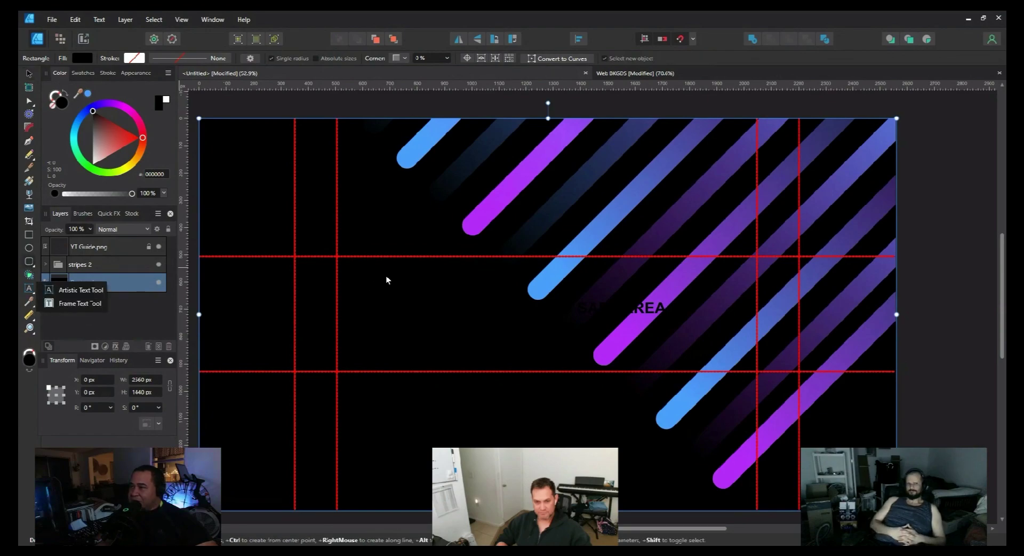
{"action": "left_click_drag", "start_coordinate": [389, 275], "coordinate": [415, 292]}
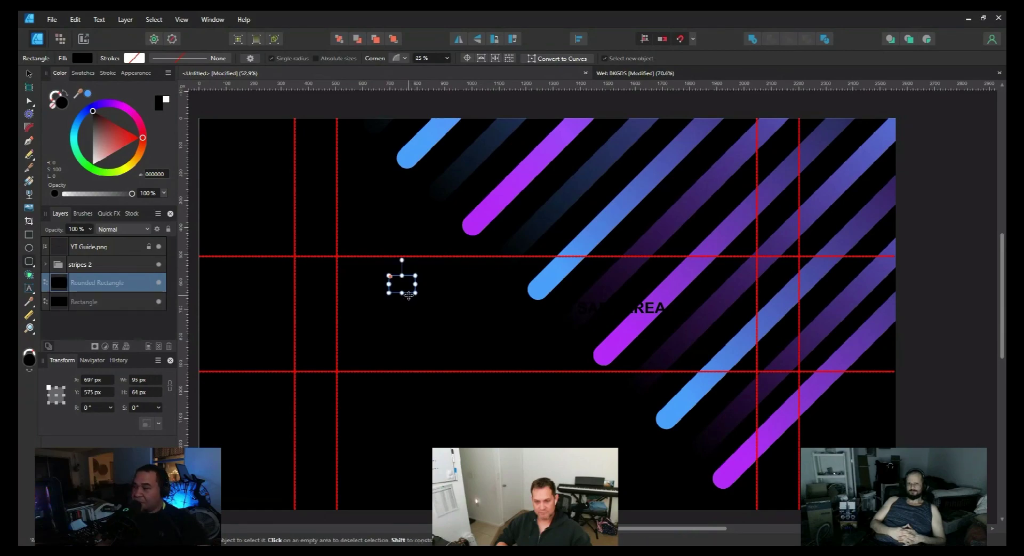
{"action": "key", "text": "ctrl+z"}
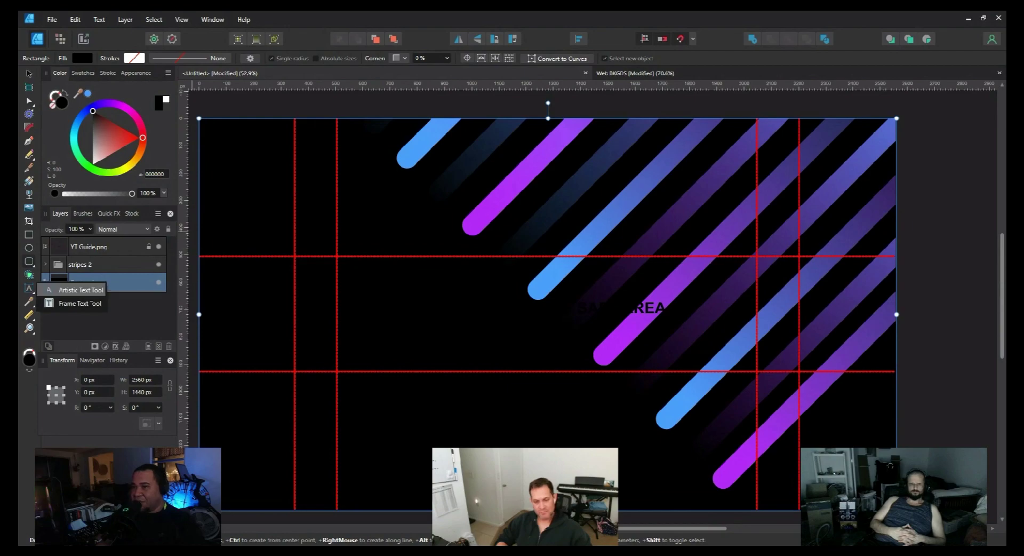
Step: Add white (FFFFFF) artistic text reading "Passive" just below the upper horizontal guide line, near the middle of the banner
{"action": "left_click", "coordinate": [75, 290]}
{"action": "left_click_drag", "start_coordinate": [459, 271], "coordinate": [474, 289]}
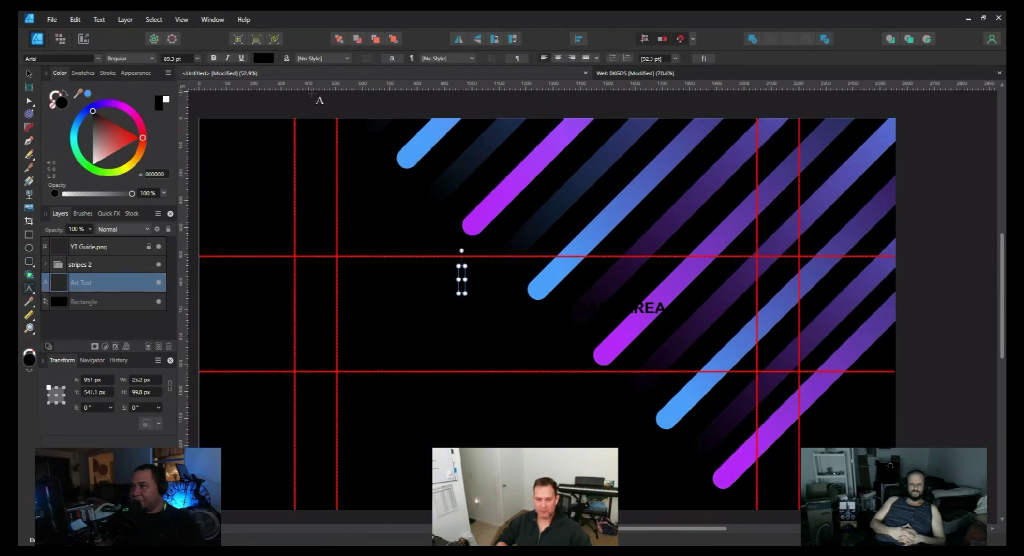
{"action": "left_click", "coordinate": [266, 59]}
{"action": "left_click", "coordinate": [248, 170]}
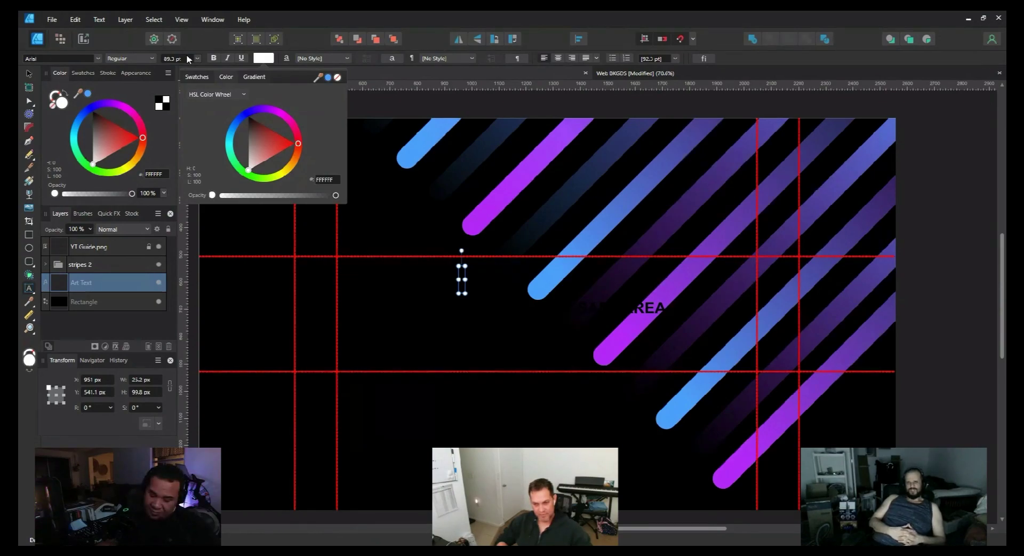
{"action": "type", "text": "Passive"}
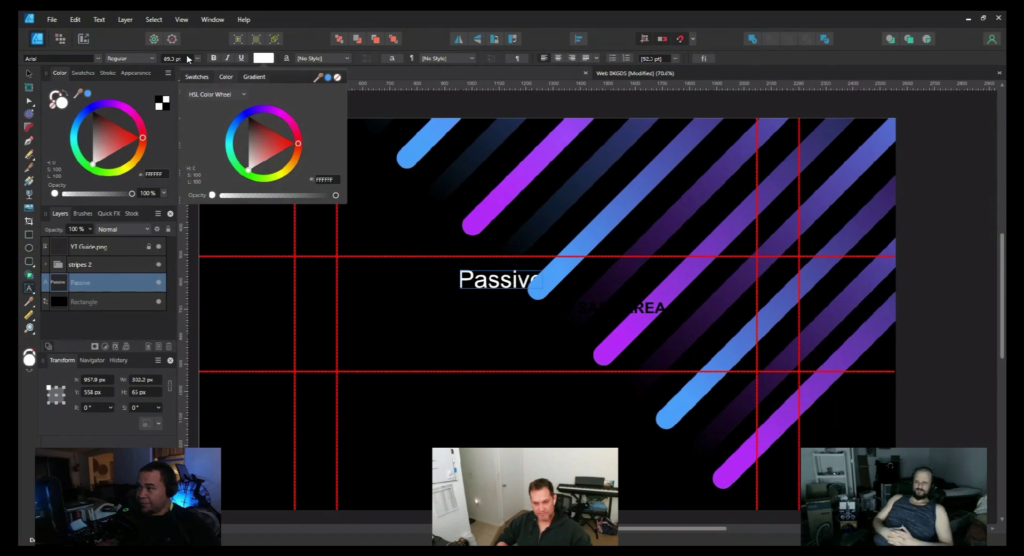
{"action": "type", "text": " ganis"}
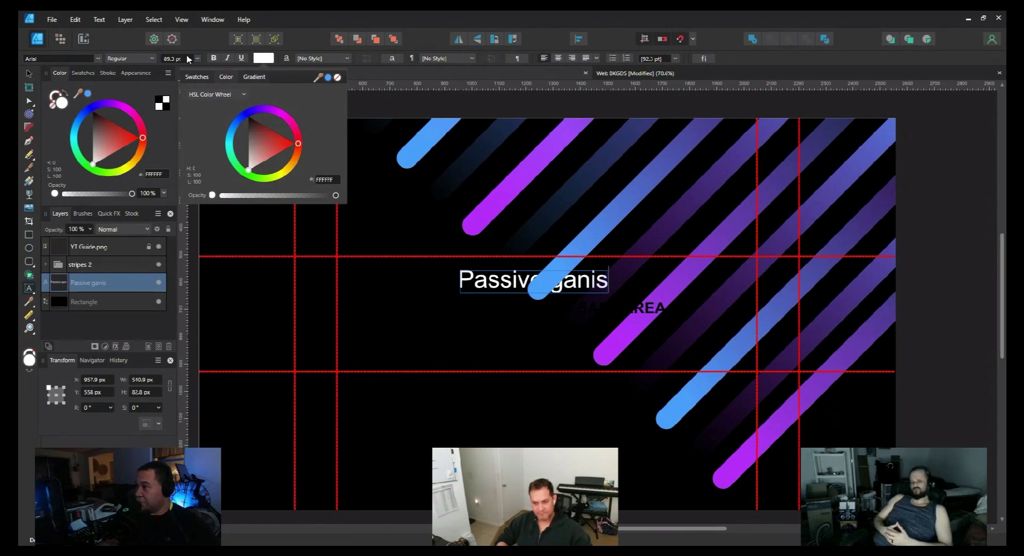
{"action": "key", "text": "BackSpace"}
{"action": "key", "text": "BackSpace"}
{"action": "key", "text": "BackSpace"}
{"action": "key", "text": "BackSpace"}
{"action": "key", "text": "BackSpace"}
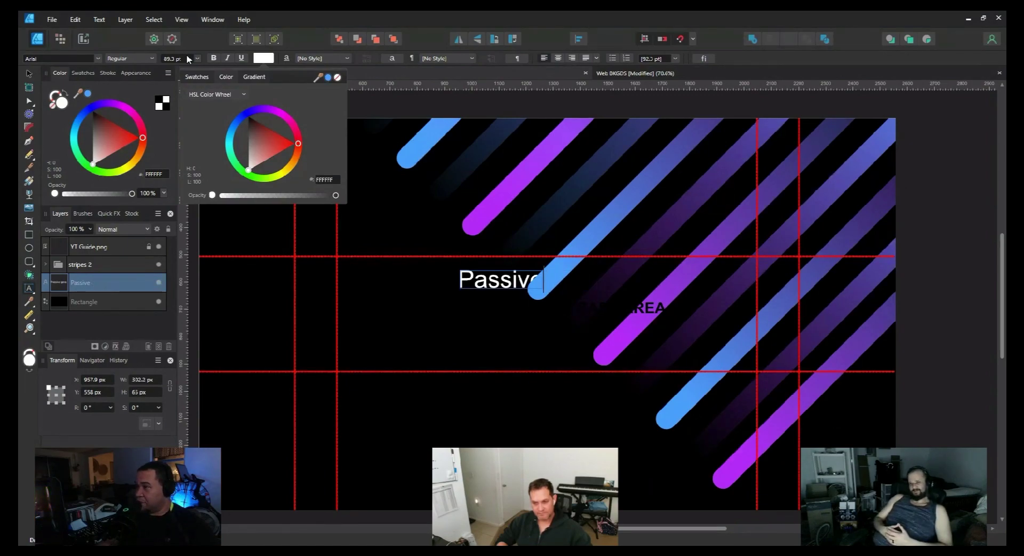
Step: Move the "Passive" text to about X 710 px, Y 686 px and place its layer above the stripes 2 group
{"action": "left_click", "coordinate": [30, 74]}
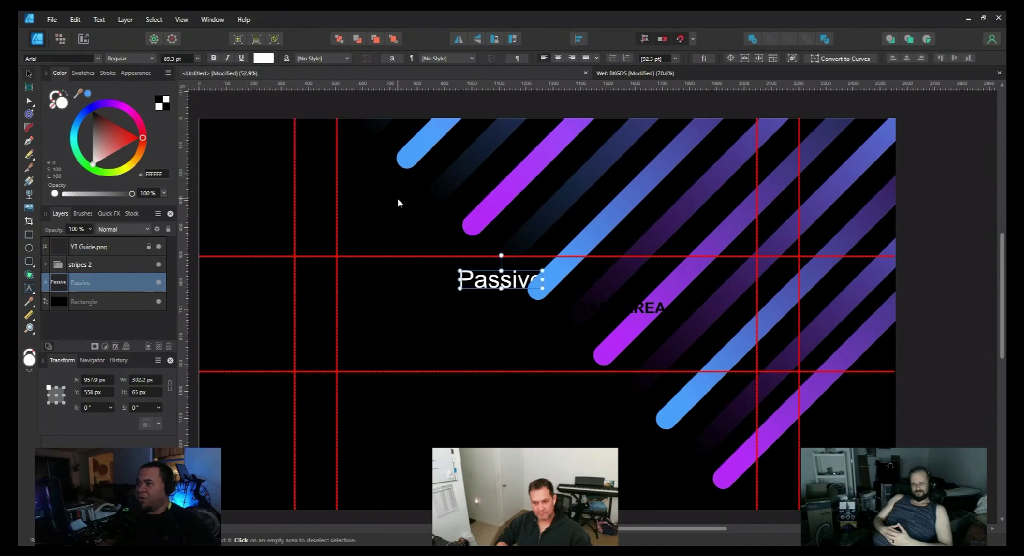
{"action": "left_click_drag", "start_coordinate": [482, 283], "coordinate": [415, 319]}
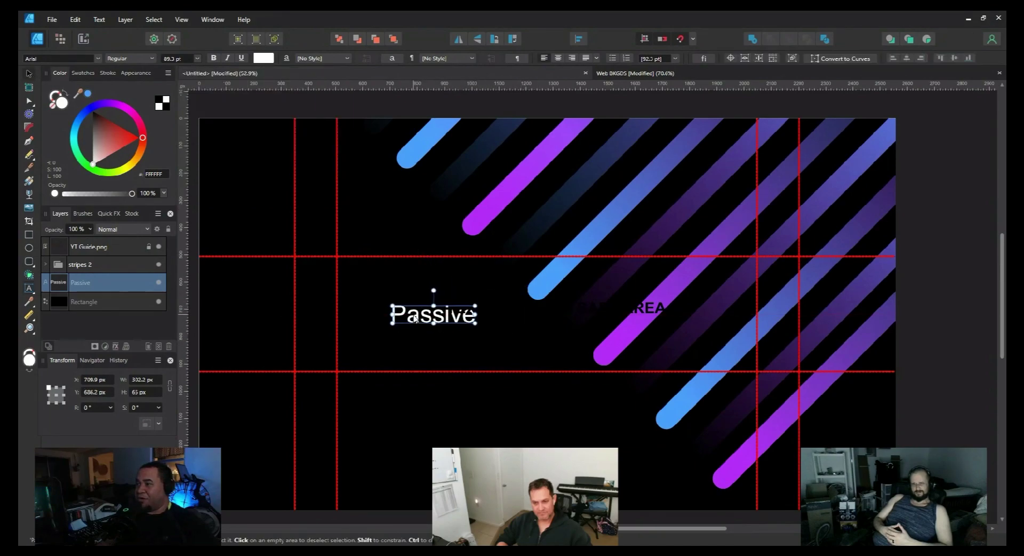
{"action": "double_click", "coordinate": [468, 317]}
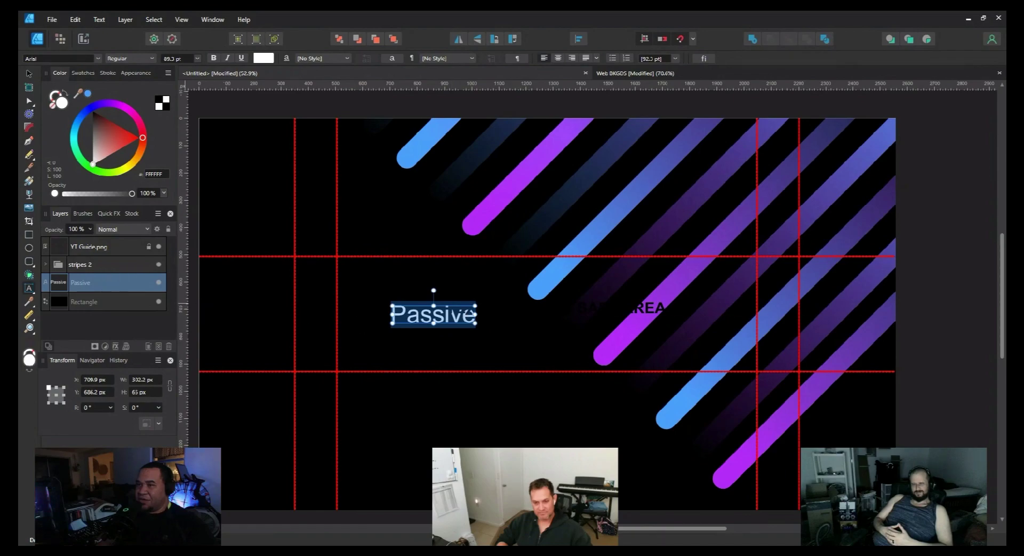
{"action": "double_click", "coordinate": [88, 283]}
{"action": "key", "text": "Escape"}
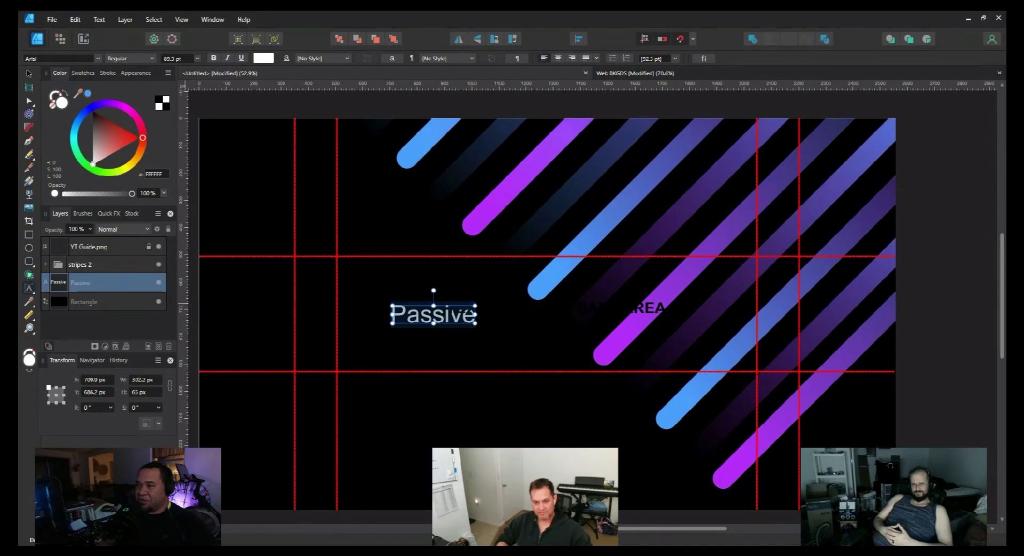
{"action": "left_click_drag", "start_coordinate": [80, 264], "coordinate": [80, 257]}
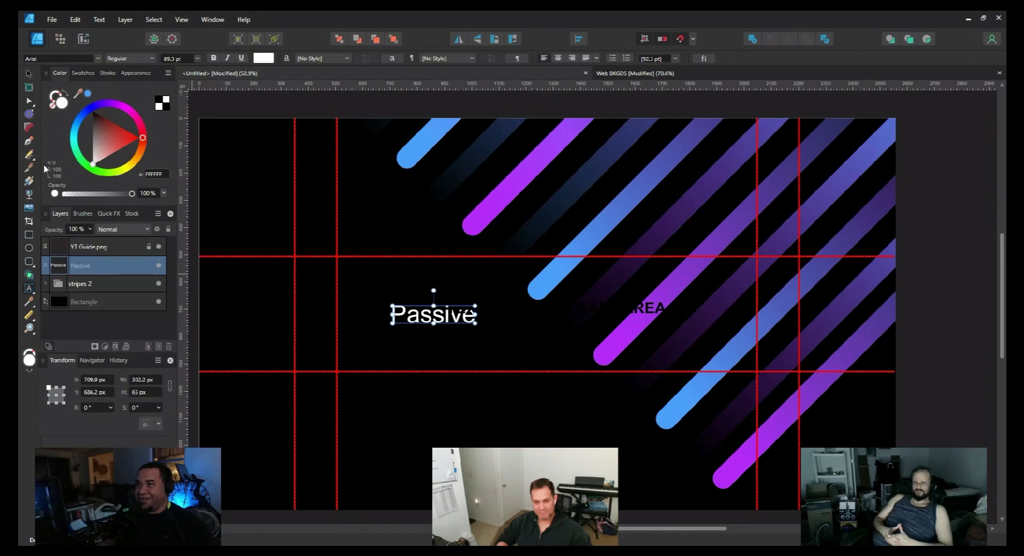
Step: Extend the text to read "Passive Gains 4 Life" and move it to about X 876 px, Y 545 px
{"action": "left_click", "coordinate": [457, 318]}
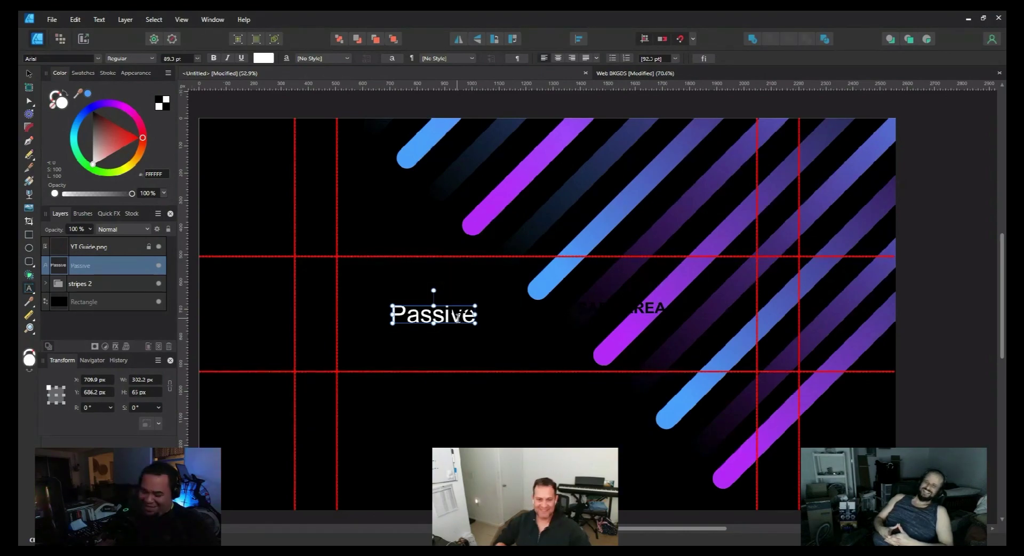
{"action": "type", "text": "Gain"}
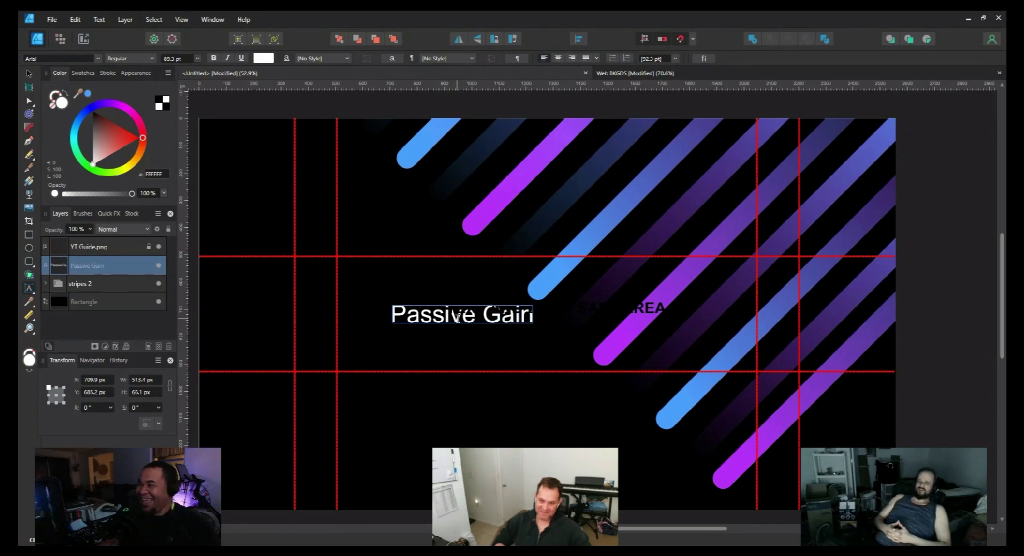
{"action": "type", "text": "s"}
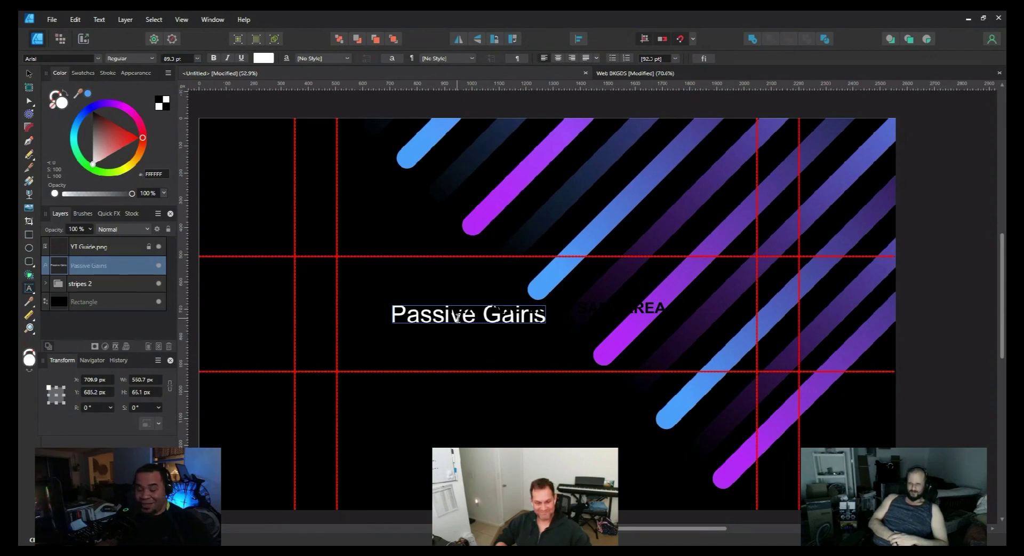
{"action": "type", "text": "4"}
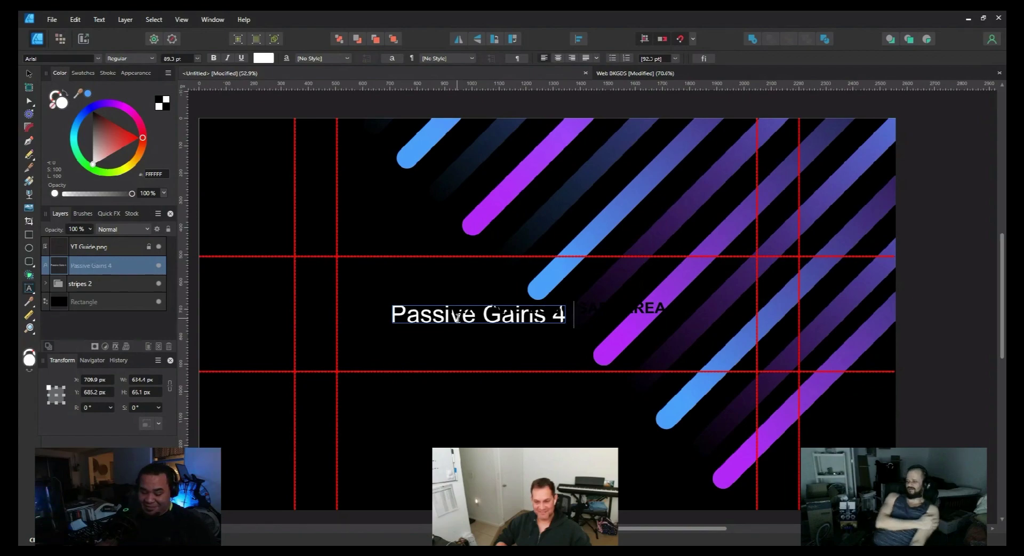
{"action": "type", "text": " Life"}
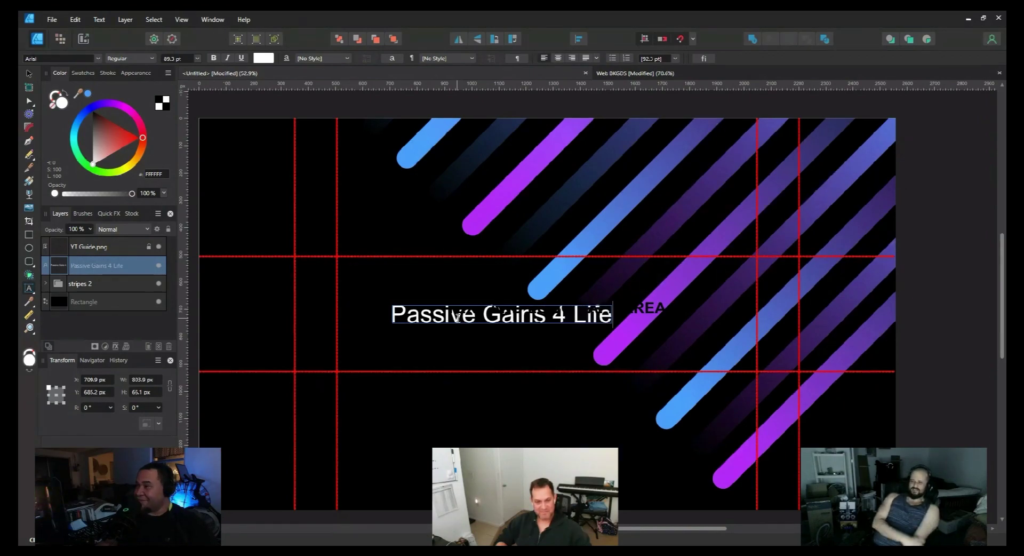
{"action": "key", "text": "Escape"}
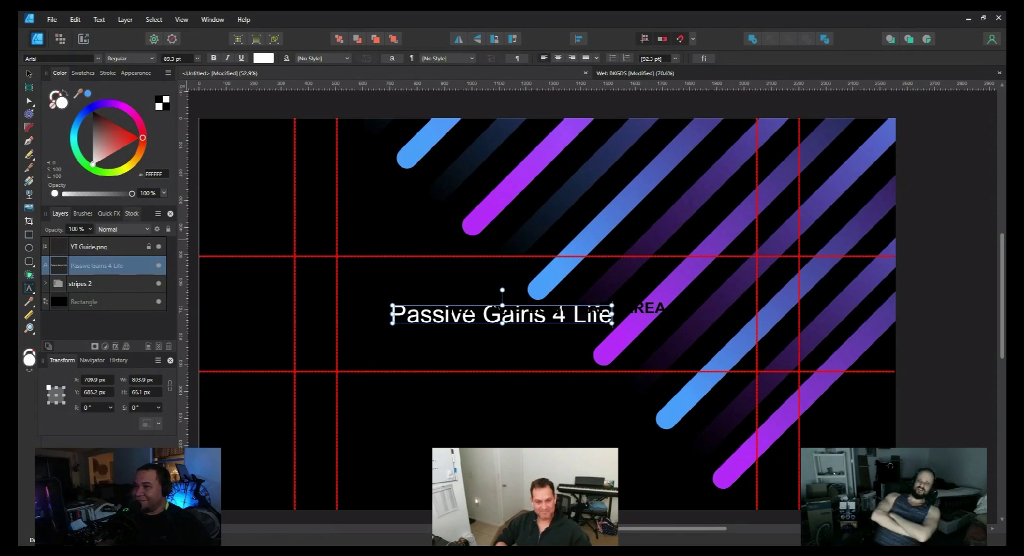
{"action": "left_click", "coordinate": [31, 73]}
{"action": "left_click_drag", "start_coordinate": [499, 321], "coordinate": [541, 283]}
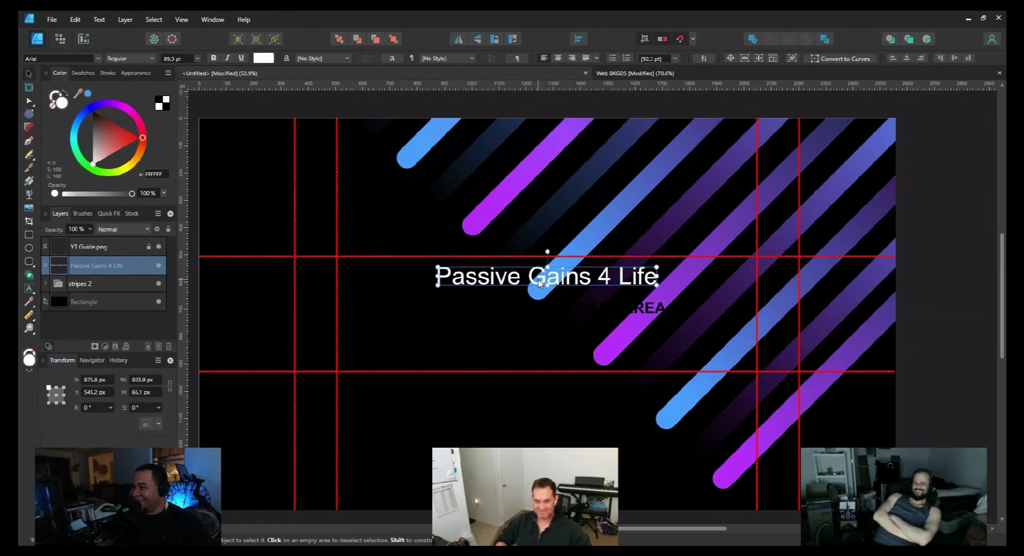
Step: Preview fonts such as Azonix, Bahnschrift, Boldfinger and Bubble Butt 3D on the whole "Passive Gains 4 Life" text
{"action": "double_click", "coordinate": [540, 283]}
{"action": "triple_click", "coordinate": [494, 281]}
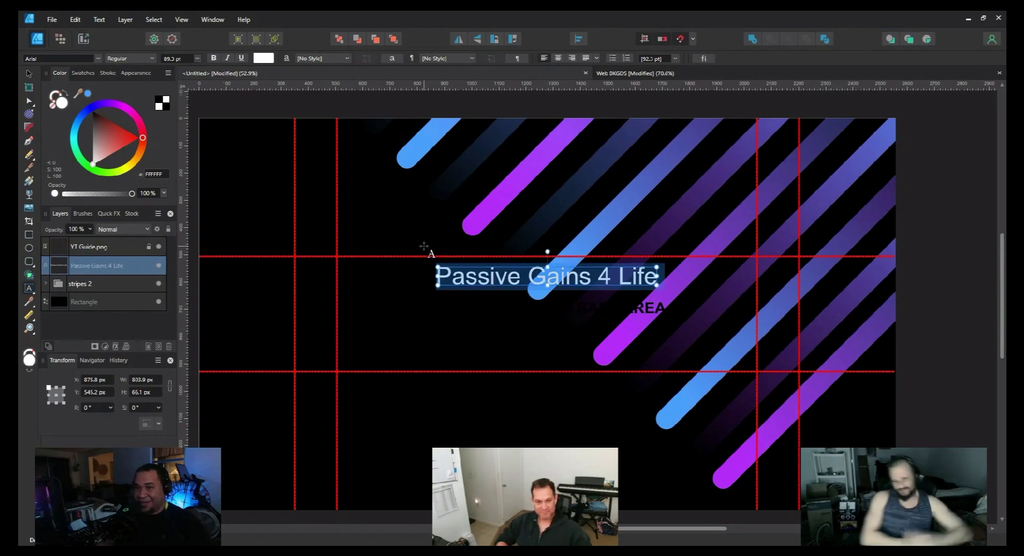
{"action": "left_click", "coordinate": [97, 58]}
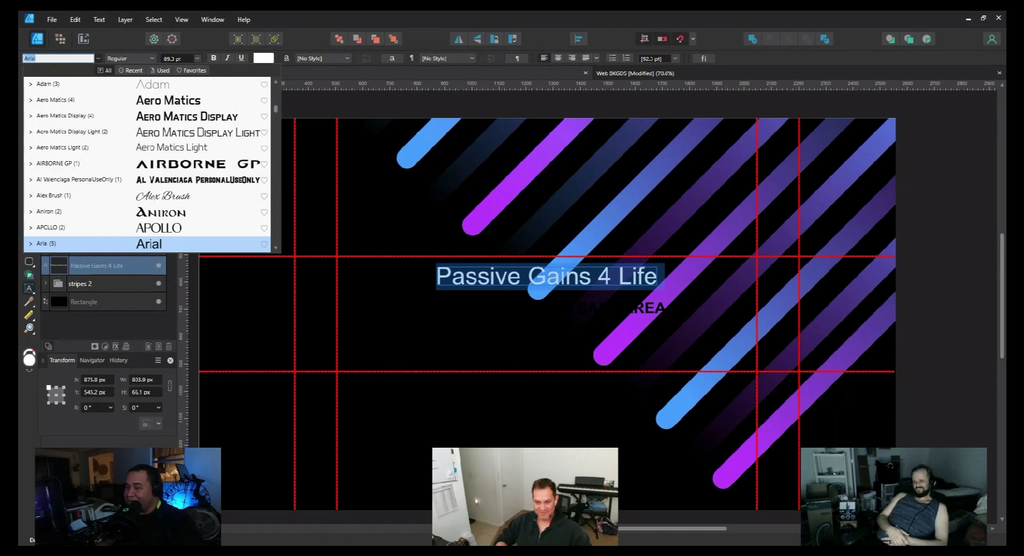
{"action": "scroll", "coordinate": [147, 244], "scroll_direction": "down", "scroll_amount": 1}
{"action": "scroll", "coordinate": [147, 243], "scroll_direction": "down", "scroll_amount": 1}
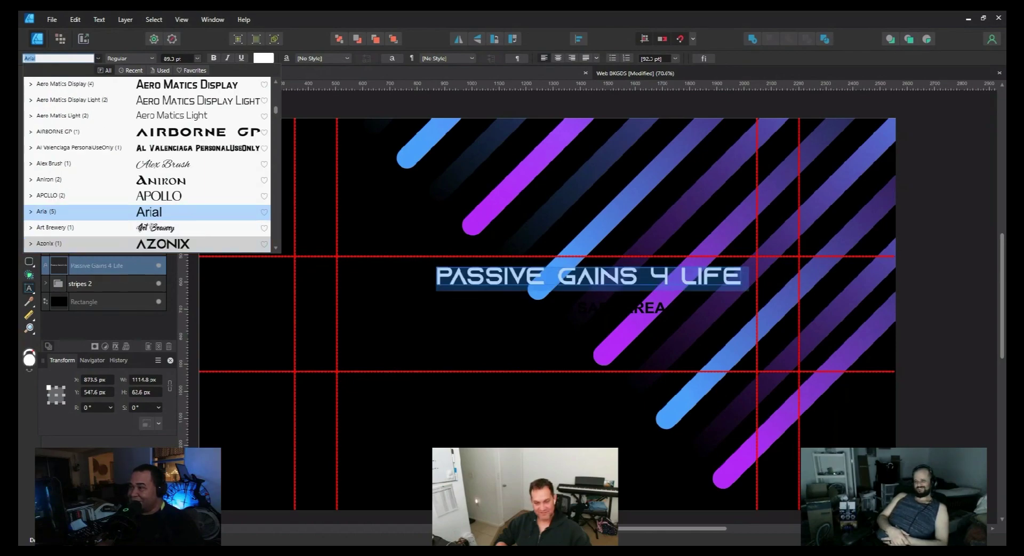
{"action": "scroll", "coordinate": [147, 244], "scroll_direction": "down", "scroll_amount": 1}
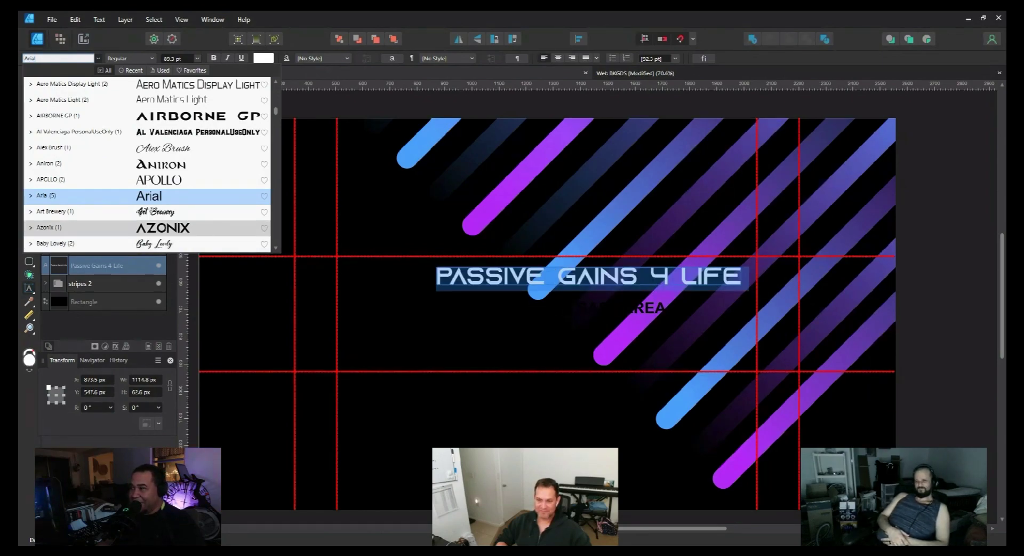
{"action": "scroll", "coordinate": [147, 229], "scroll_direction": "down", "scroll_amount": 3}
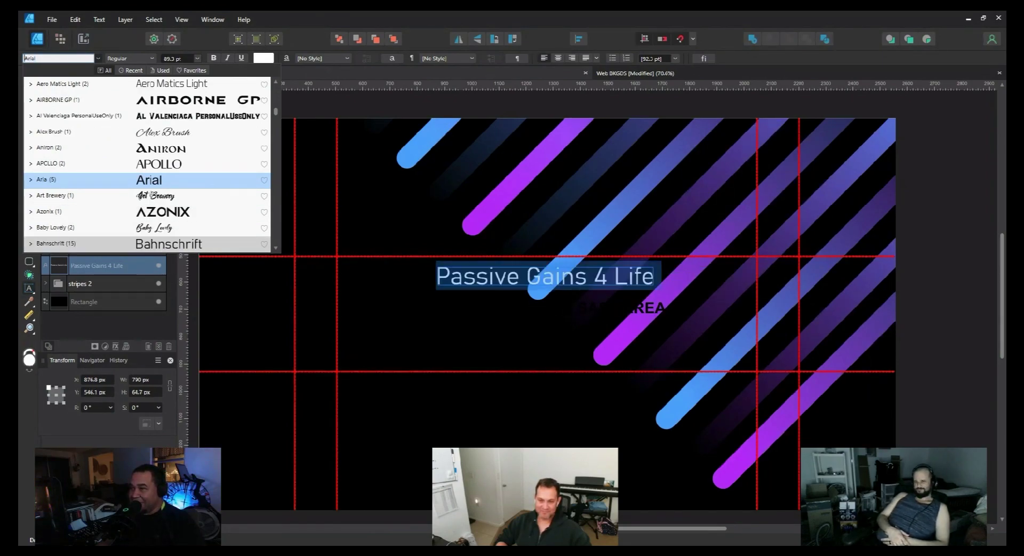
{"action": "scroll", "coordinate": [147, 243], "scroll_direction": "down", "scroll_amount": 4}
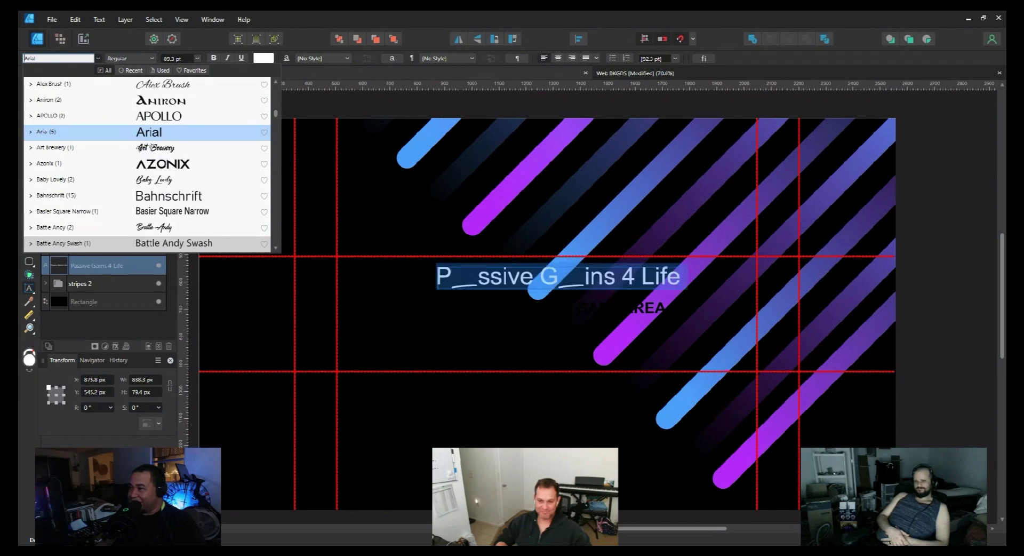
{"action": "scroll", "coordinate": [147, 242], "scroll_direction": "down", "scroll_amount": 1}
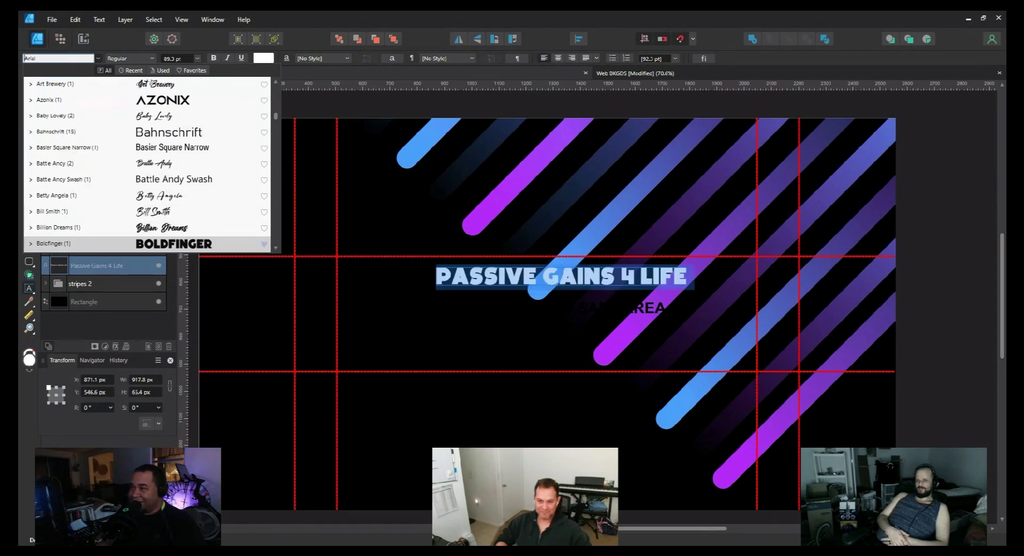
{"action": "scroll", "coordinate": [147, 242], "scroll_direction": "down", "scroll_amount": 3}
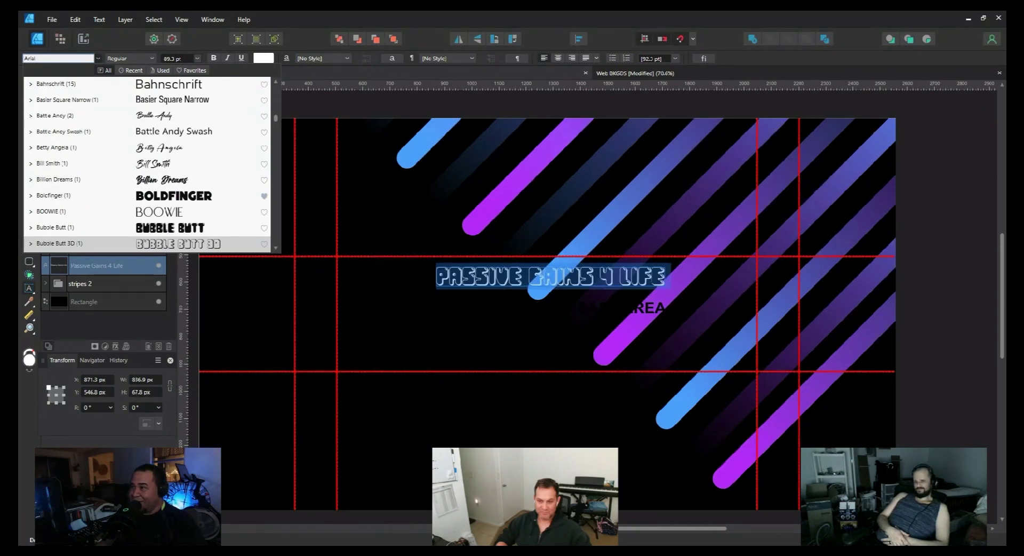
{"action": "key", "text": "Escape"}
{"action": "key", "text": "Escape"}
Step: Select the whole "Passive Gains 4 Life" title and preview fonts from Baby Lovely through Boldfinger to Bubble Butt Outline Italic on it
{"action": "scroll", "coordinate": [470, 312], "scroll_direction": "up", "scroll_amount": 4}
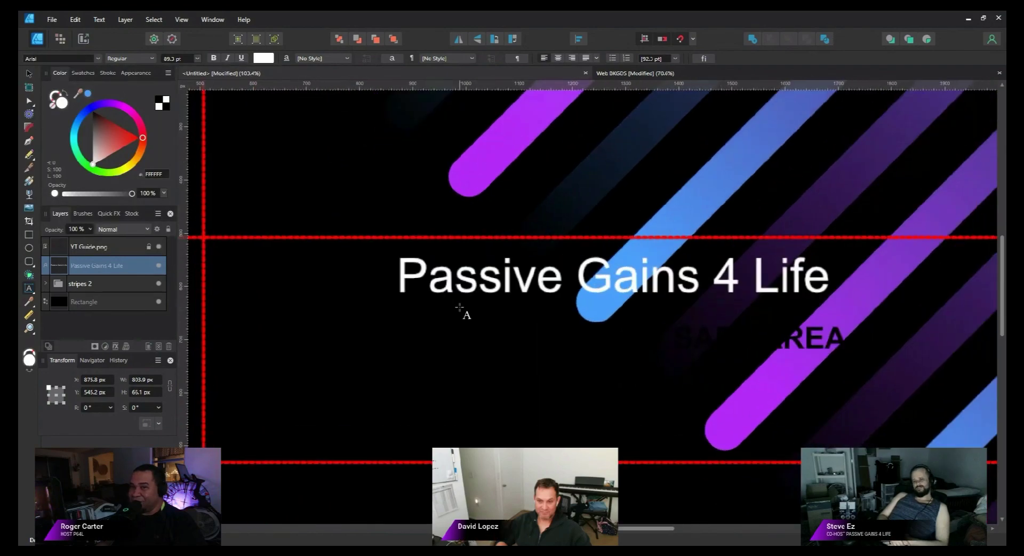
{"action": "scroll", "coordinate": [459, 307], "scroll_direction": "up", "scroll_amount": 4}
{"action": "scroll", "coordinate": [393, 291], "scroll_direction": "down", "scroll_amount": 2}
{"action": "triple_click", "coordinate": [387, 288]}
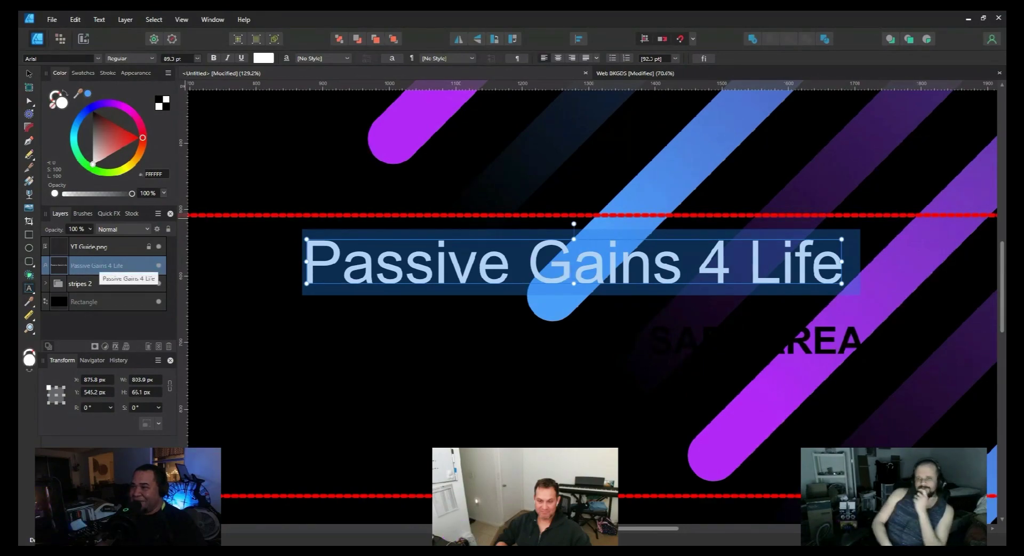
{"action": "left_click", "coordinate": [98, 59]}
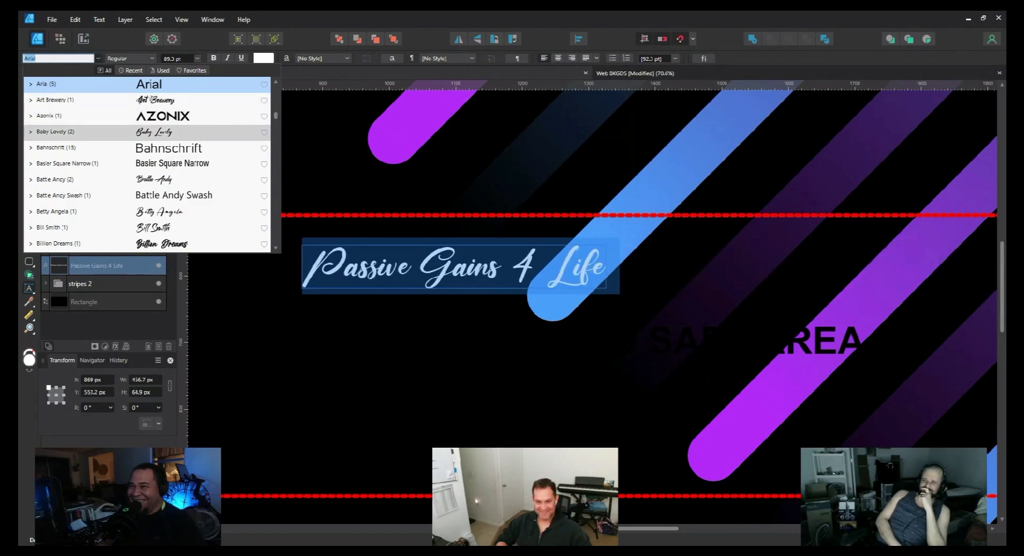
{"action": "scroll", "coordinate": [146, 195], "scroll_direction": "down", "scroll_amount": 1}
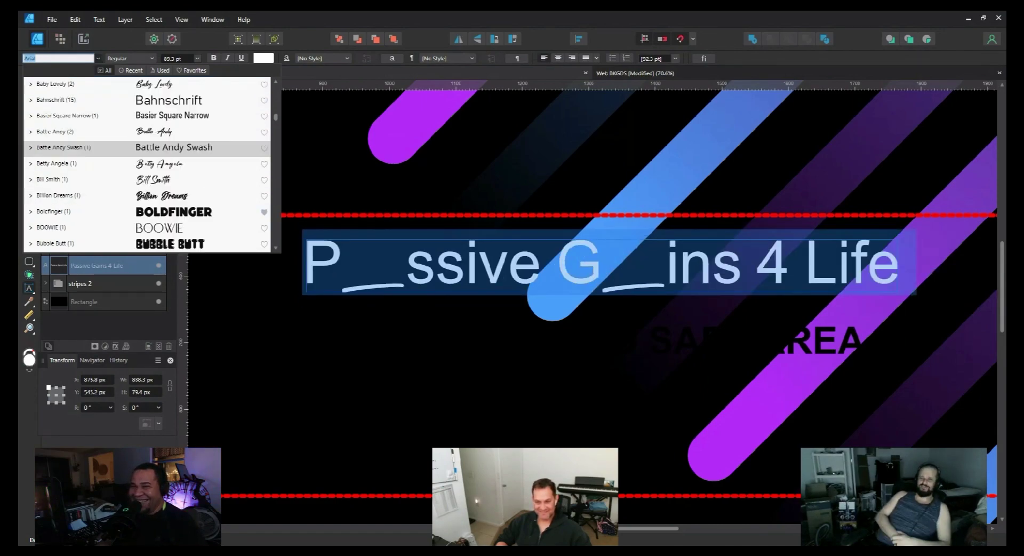
{"action": "scroll", "coordinate": [147, 195], "scroll_direction": "down", "scroll_amount": 1}
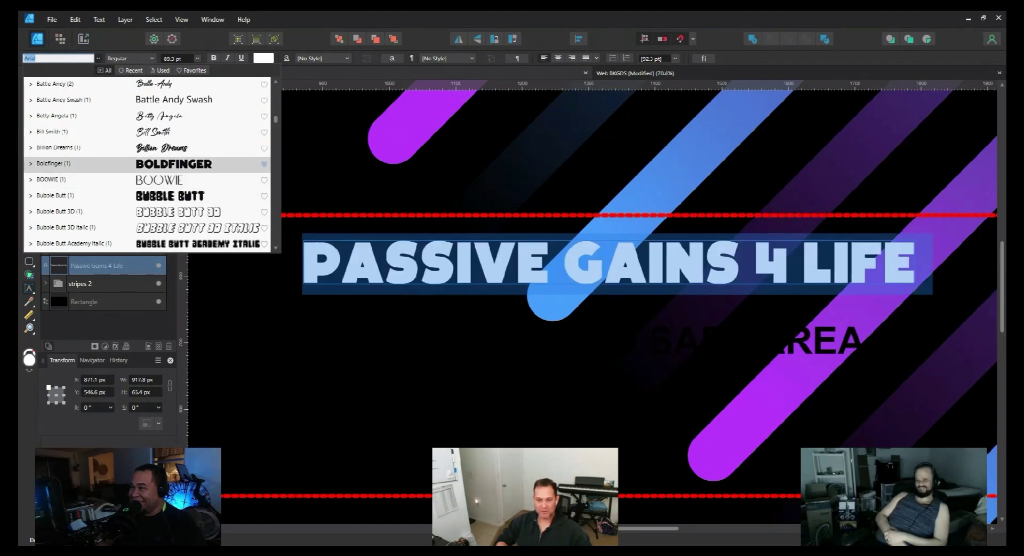
{"action": "scroll", "coordinate": [147, 179], "scroll_direction": "down", "scroll_amount": 1}
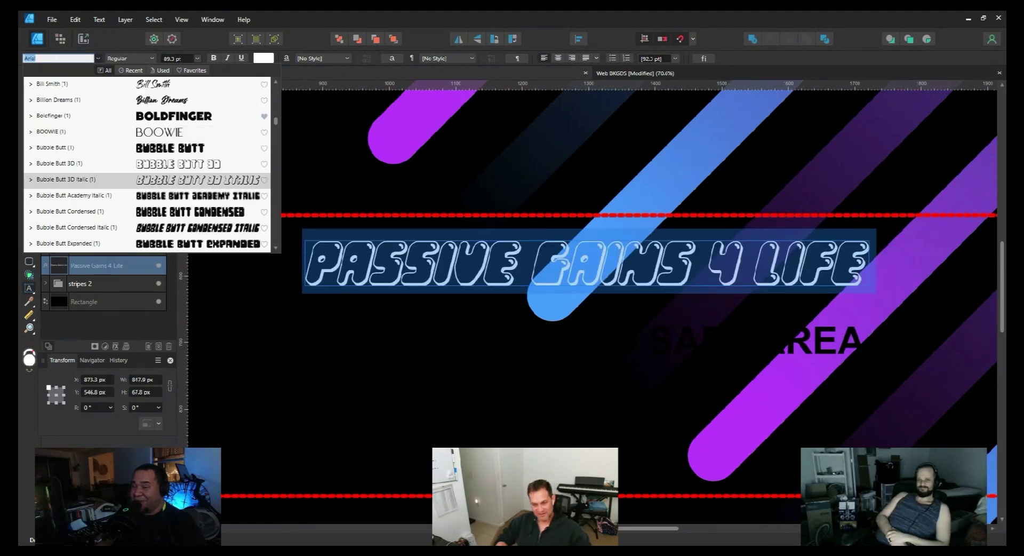
{"action": "scroll", "coordinate": [147, 179], "scroll_direction": "down", "scroll_amount": 1}
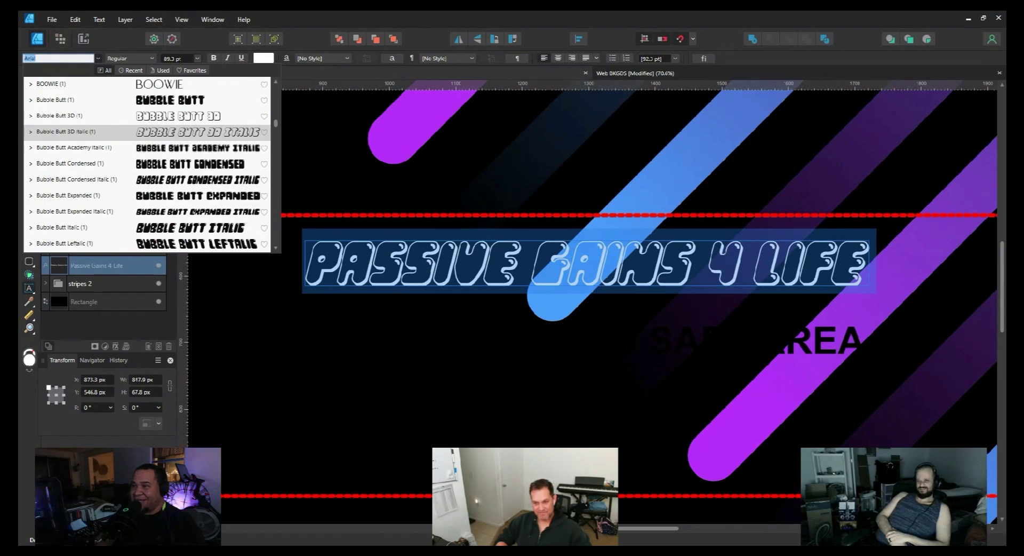
{"action": "scroll", "coordinate": [147, 179], "scroll_direction": "down", "scroll_amount": 1}
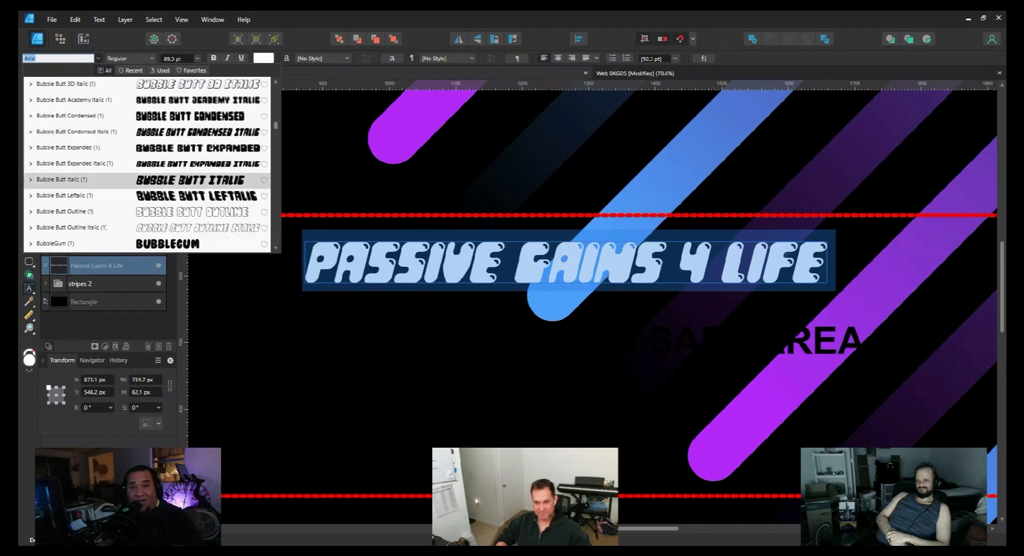
{"action": "scroll", "coordinate": [146, 131], "scroll_direction": "down", "scroll_amount": 2}
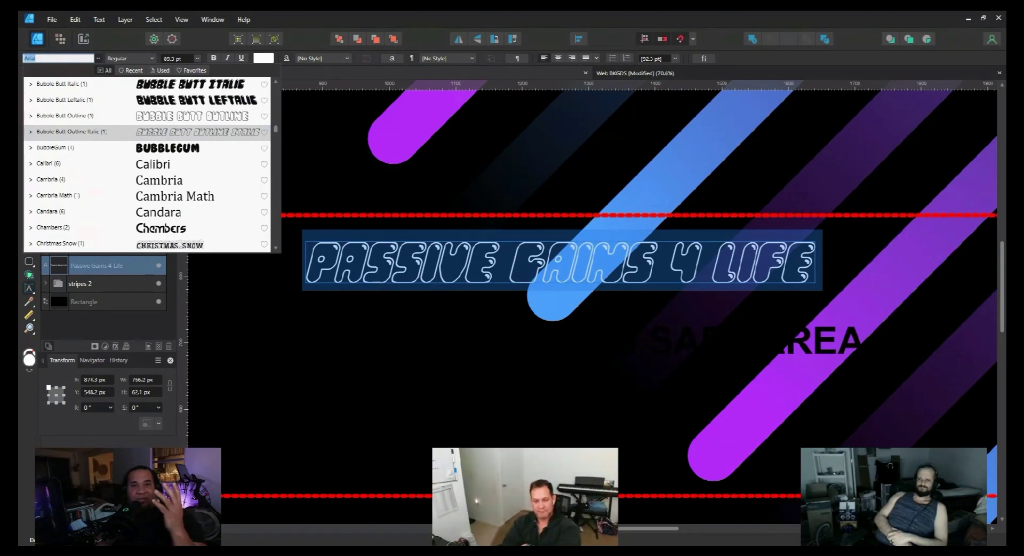
Step: Preview the title in BubbleGum, Cambria, Candara, Christmas Snow, ChunkFive Ex and Cocogoose Classic Trial
{"action": "key", "text": "Down"}
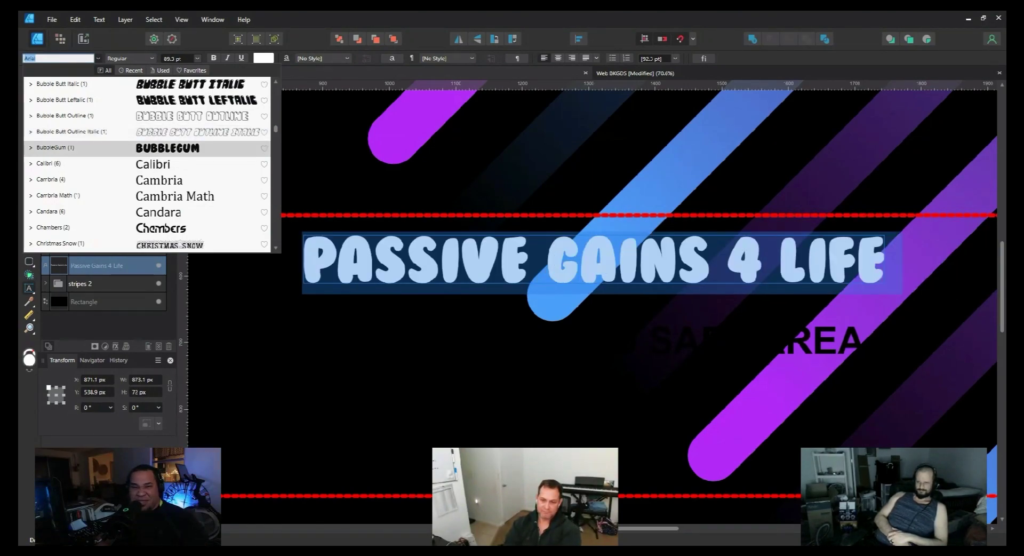
{"action": "key", "text": "Down"}
{"action": "key", "text": "Down"}
{"action": "key", "text": "Down"}
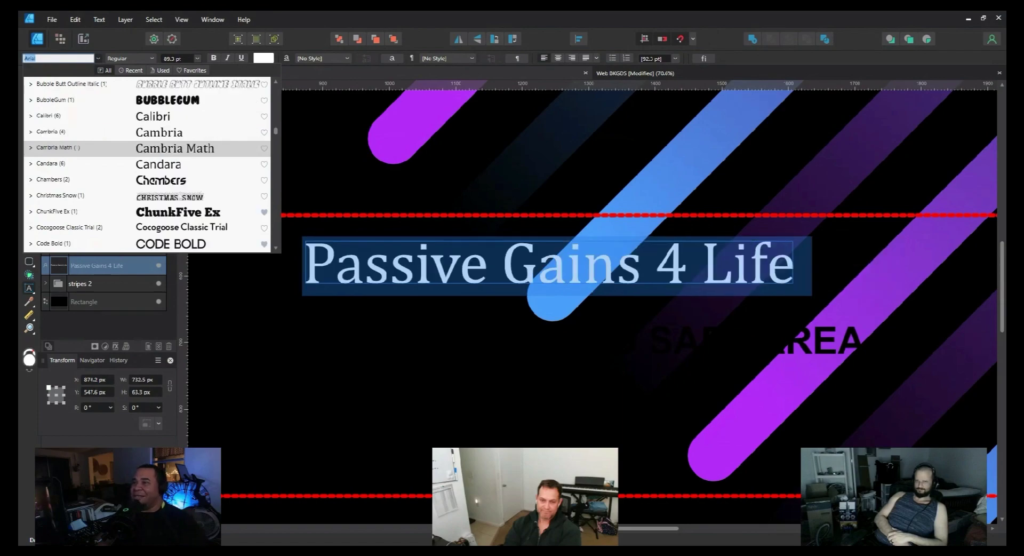
{"action": "key", "text": "Up"}
{"action": "key", "text": "Up"}
{"action": "key", "text": "Down"}
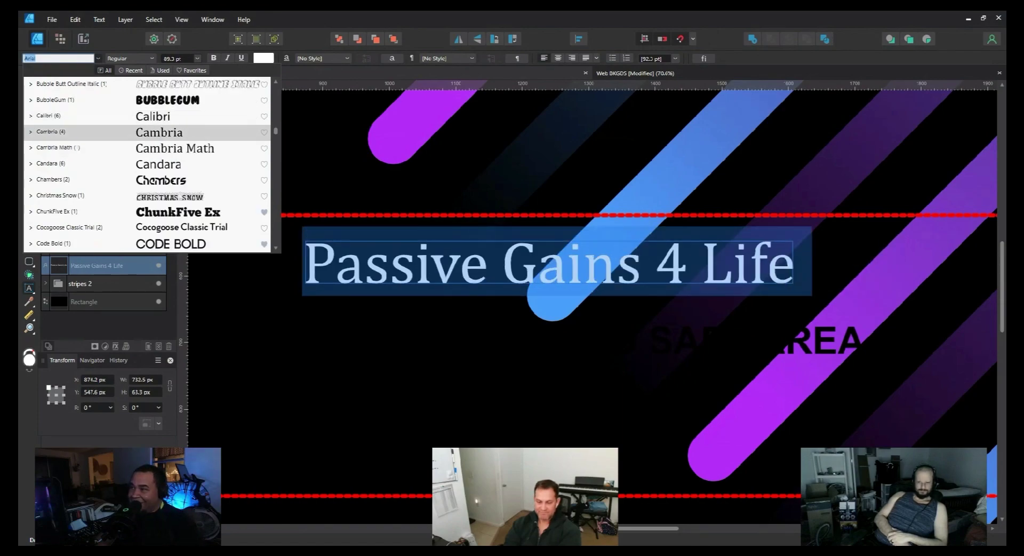
{"action": "key", "text": "Down"}
{"action": "key", "text": "Down"}
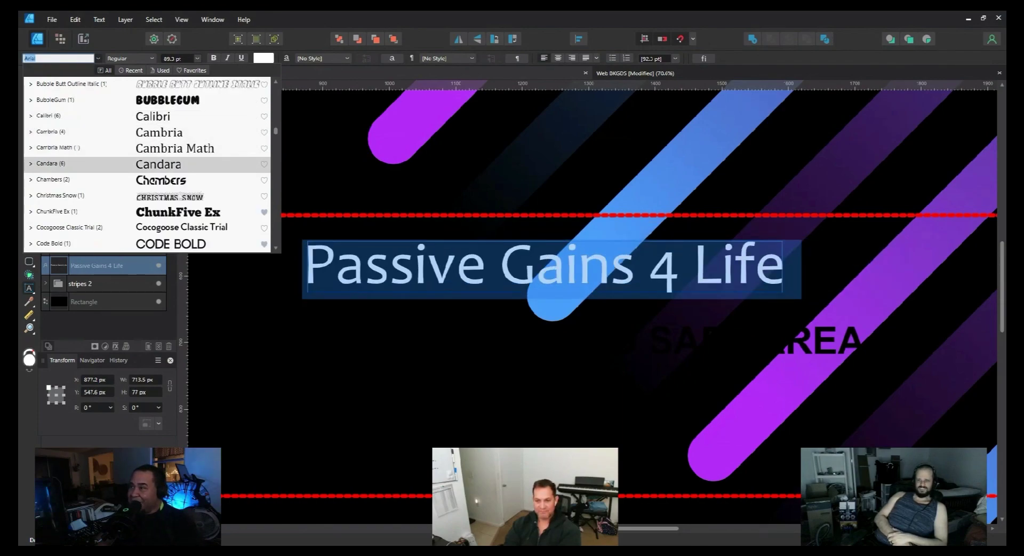
{"action": "key", "text": "Down"}
{"action": "key", "text": "Down"}
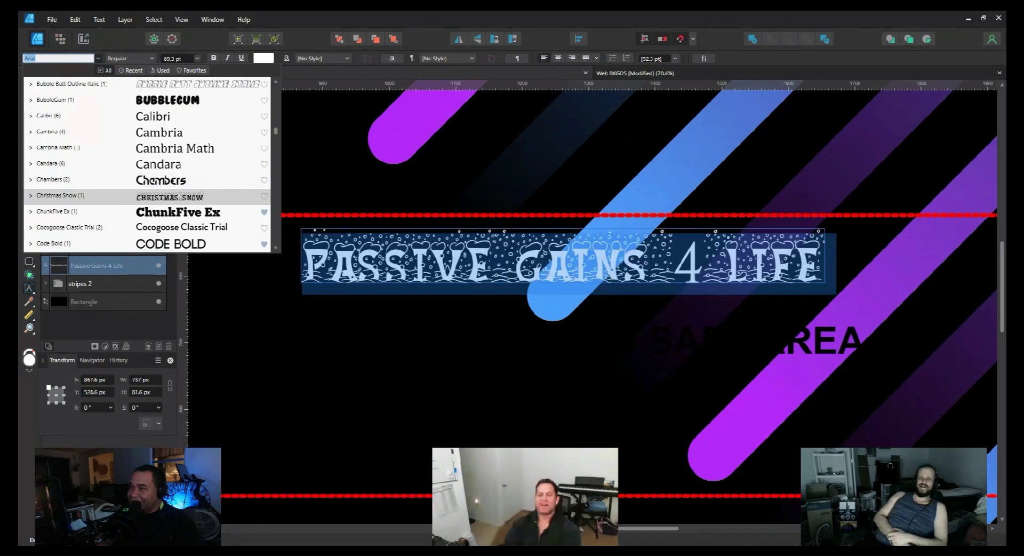
{"action": "key", "text": "Down"}
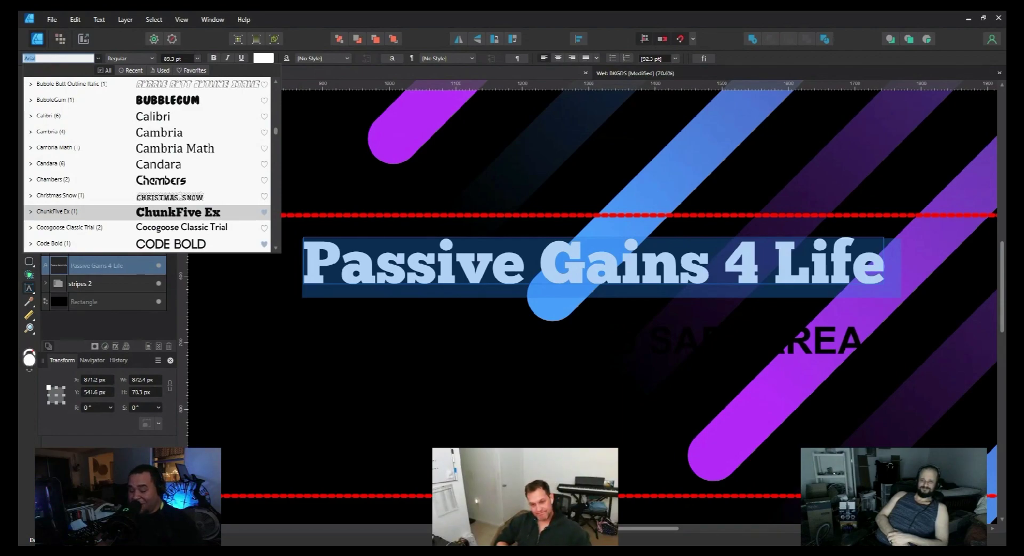
{"action": "key", "text": "Down"}
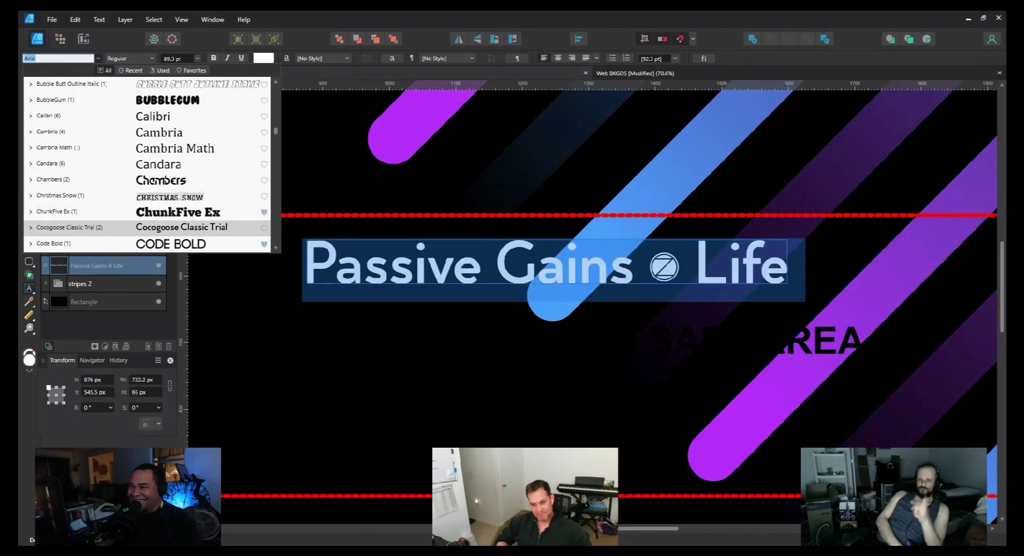
Step: Compare the title again in the fonts between Chambers and Bubble Butt Outline Italic, including Cambria and BubbleGum
{"action": "key", "text": "Up"}
{"action": "key", "text": "Up"}
{"action": "key", "text": "Up"}
{"action": "key", "text": "Up"}
{"action": "key", "text": "Up"}
{"action": "key", "text": "Up"}
{"action": "key", "text": "Up"}
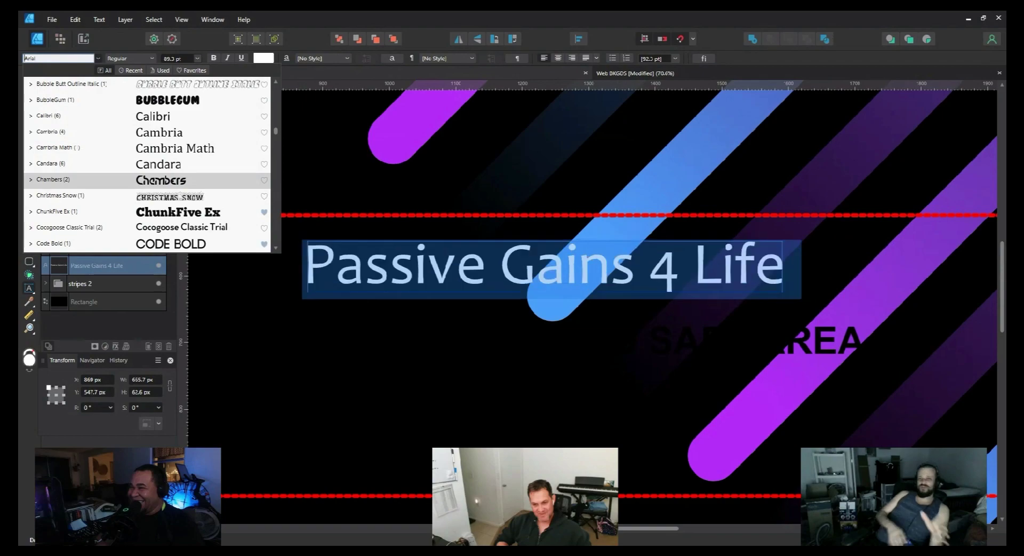
{"action": "key", "text": "Up"}
{"action": "key", "text": "Up"}
{"action": "key", "text": "Up"}
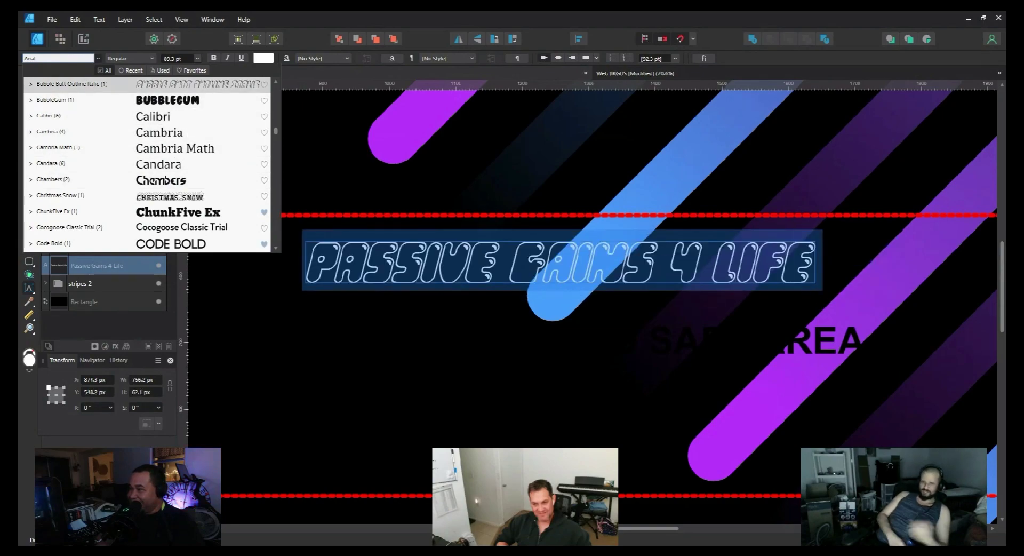
{"action": "key", "text": "Down"}
{"action": "key", "text": "Down"}
{"action": "key", "text": "Down"}
{"action": "key", "text": "Down"}
{"action": "key", "text": "Down"}
{"action": "key", "text": "Down"}
{"action": "key", "text": "Down"}
{"action": "key", "text": "Down"}
{"action": "key", "text": "Up"}
{"action": "key", "text": "Up"}
{"action": "key", "text": "Up"}
{"action": "key", "text": "Up"}
{"action": "key", "text": "Up"}
{"action": "key", "text": "Up"}
{"action": "key", "text": "Up"}
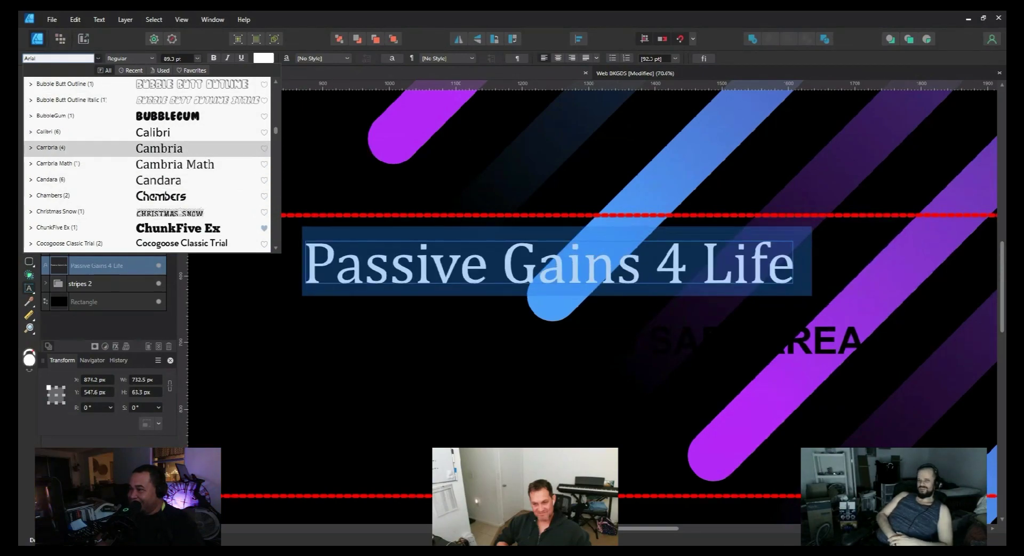
{"action": "key", "text": "Down"}
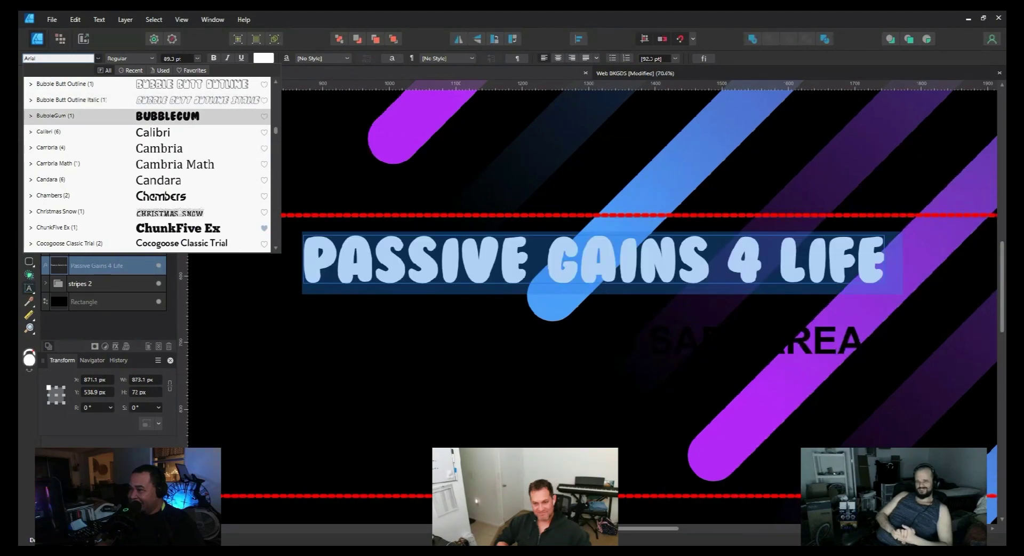
Step: Preview the title in the earlier fonts of the list, from Bubble Butt Outline back through Bill Smith and Aniron to Airborne GP
{"action": "key", "text": "Up"}
{"action": "key", "text": "Up"}
{"action": "key", "text": "Up"}
{"action": "key", "text": "Up"}
{"action": "key", "text": "Up"}
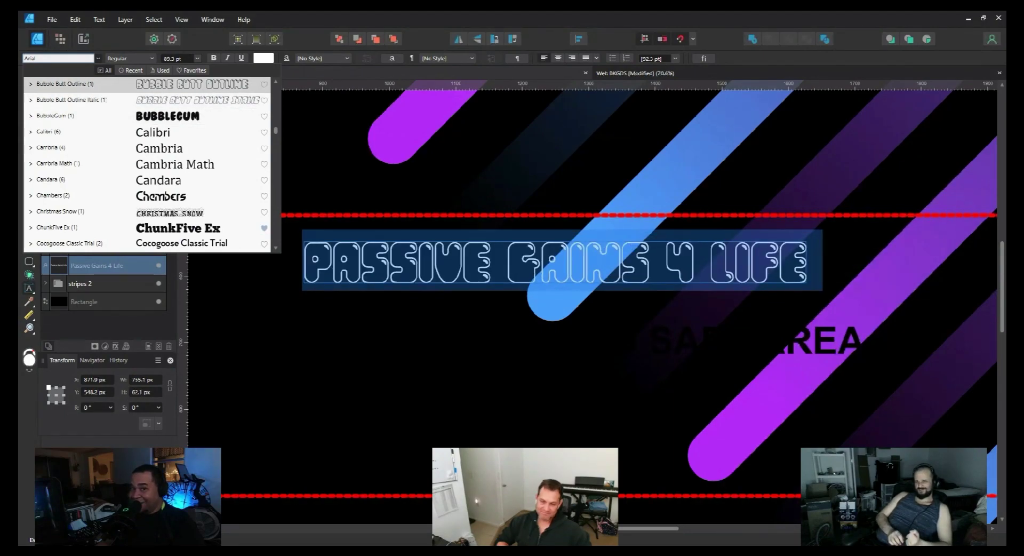
{"action": "key", "text": "Up"}
{"action": "key", "text": "Up"}
{"action": "key", "text": "Up"}
{"action": "key", "text": "Up"}
{"action": "key", "text": "Up"}
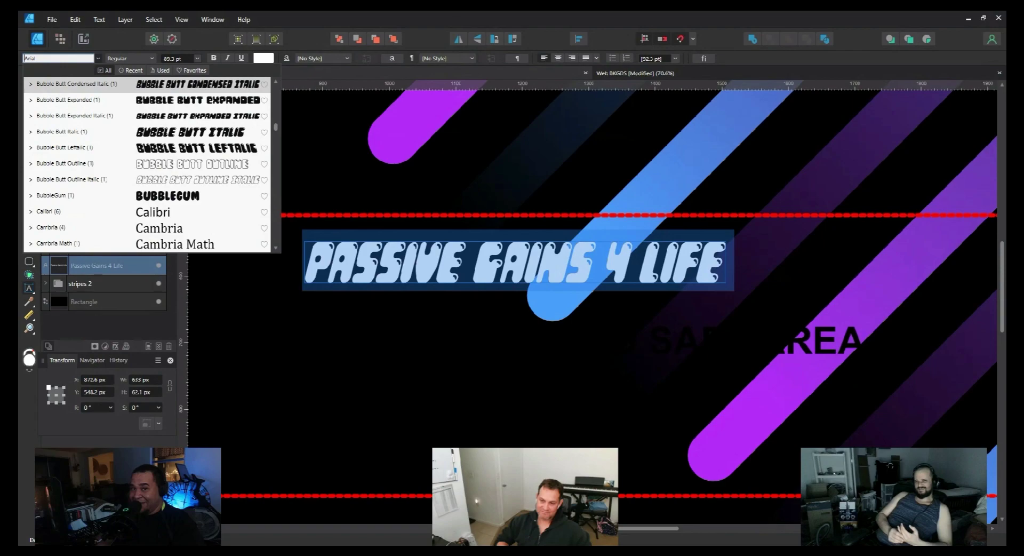
{"action": "key", "text": "Up"}
{"action": "key", "text": "Up"}
{"action": "key", "text": "Up"}
{"action": "key", "text": "Up"}
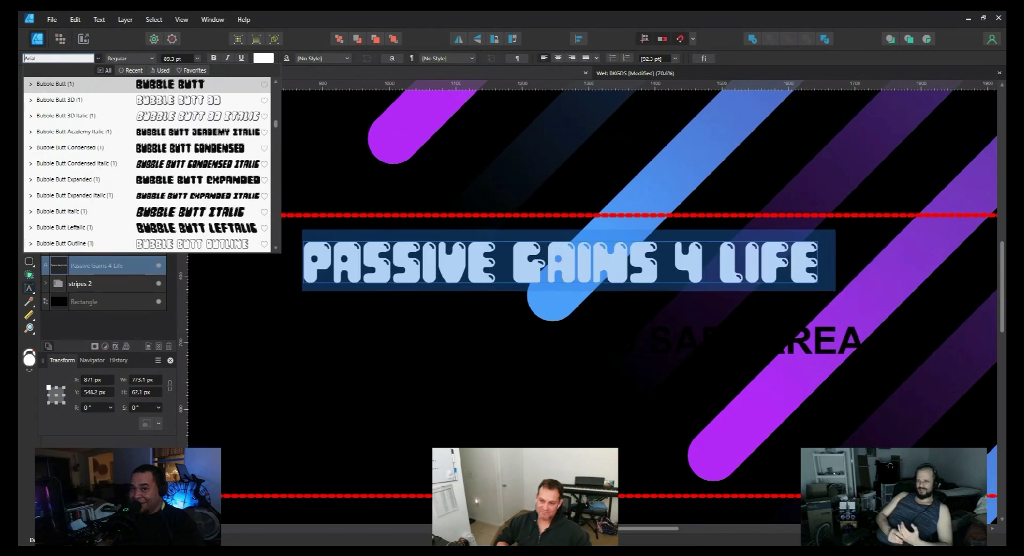
{"action": "key", "text": "Up"}
{"action": "key", "text": "Up"}
{"action": "key", "text": "Up"}
{"action": "key", "text": "Up"}
{"action": "key", "text": "Up"}
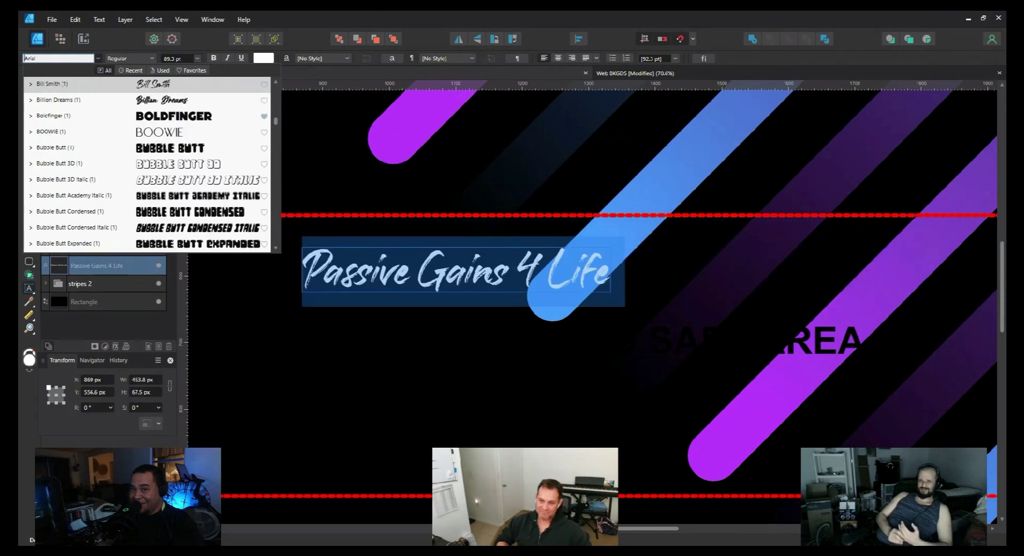
{"action": "key", "text": "Up"}
{"action": "key", "text": "Up"}
{"action": "key", "text": "Up"}
{"action": "key", "text": "Up"}
{"action": "key", "text": "Up"}
{"action": "key", "text": "Up"}
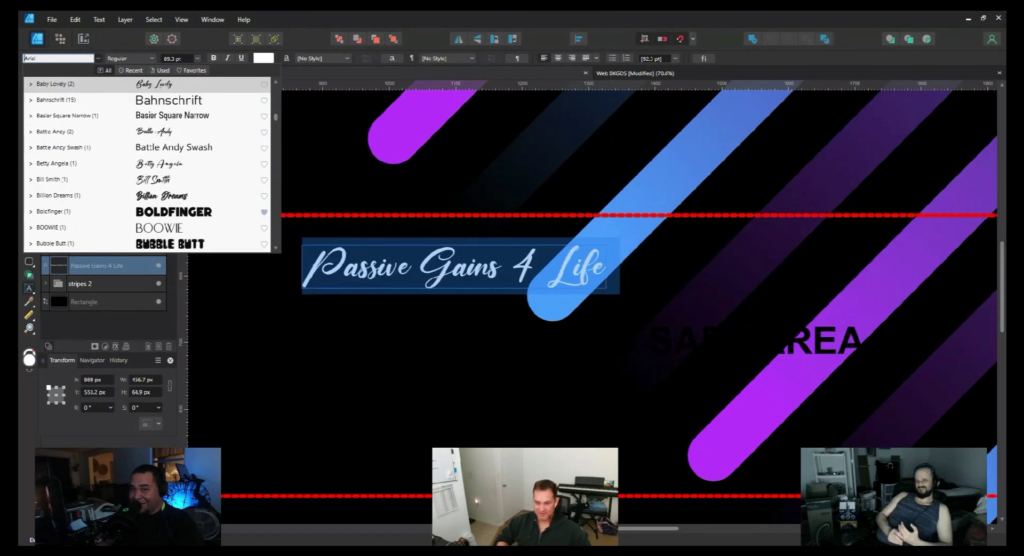
{"action": "key", "text": "Up"}
{"action": "key", "text": "Up"}
{"action": "key", "text": "Up"}
{"action": "key", "text": "Up"}
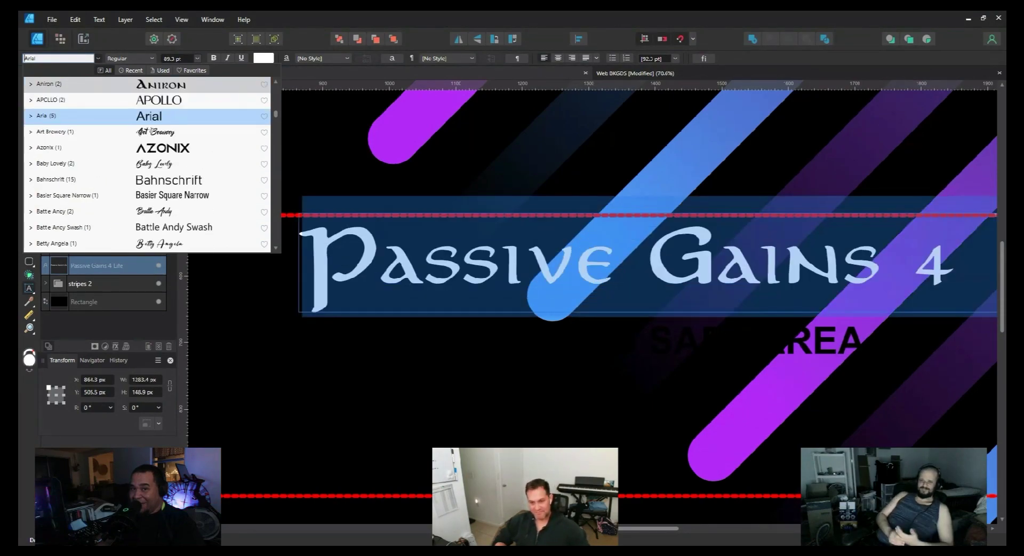
{"action": "key", "text": "Up"}
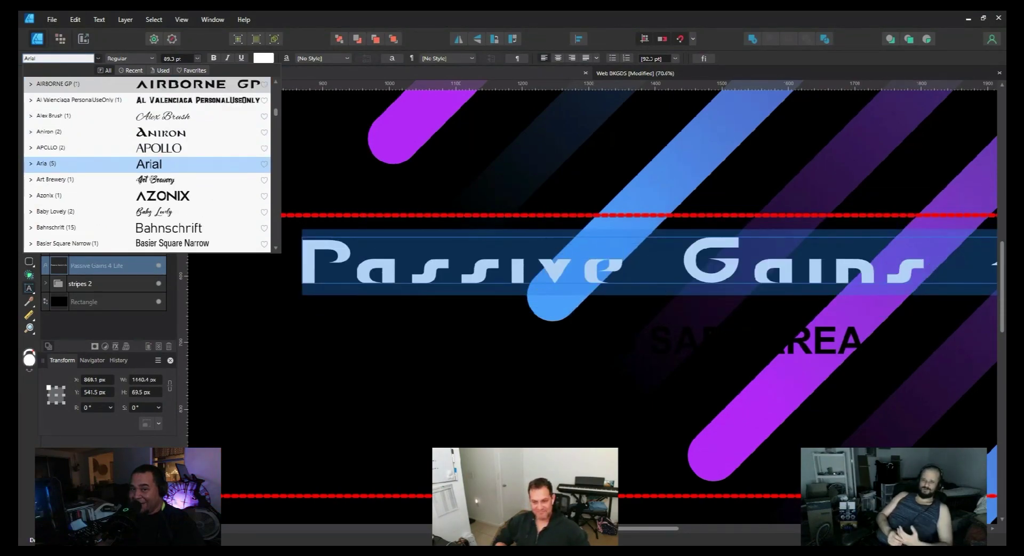
Step: Preview the title in each font of the list from Airborne GP forward to ChunkFive Ex
{"action": "key", "text": "Down"}
{"action": "key", "text": "Down"}
{"action": "key", "text": "Down"}
{"action": "key", "text": "Down"}
{"action": "key", "text": "Down"}
{"action": "key", "text": "Down"}
{"action": "key", "text": "Down"}
{"action": "key", "text": "Down"}
{"action": "key", "text": "Down"}
{"action": "key", "text": "Down"}
{"action": "key", "text": "Down"}
{"action": "key", "text": "Down"}
{"action": "key", "text": "Down"}
{"action": "key", "text": "Down"}
{"action": "key", "text": "Down"}
{"action": "key", "text": "Down"}
{"action": "key", "text": "Down"}
{"action": "key", "text": "Down"}
{"action": "key", "text": "Down"}
{"action": "key", "text": "Down"}
{"action": "key", "text": "Down"}
{"action": "key", "text": "Down"}
{"action": "key", "text": "Down"}
{"action": "key", "text": "Down"}
{"action": "key", "text": "Down"}
{"action": "key", "text": "Down"}
{"action": "key", "text": "Down"}
{"action": "key", "text": "Down"}
{"action": "key", "text": "Down"}
{"action": "key", "text": "Down"}
{"action": "key", "text": "Down"}
{"action": "key", "text": "Down"}
{"action": "key", "text": "Down"}
{"action": "key", "text": "Down"}
{"action": "key", "text": "Down"}
{"action": "key", "text": "Down"}
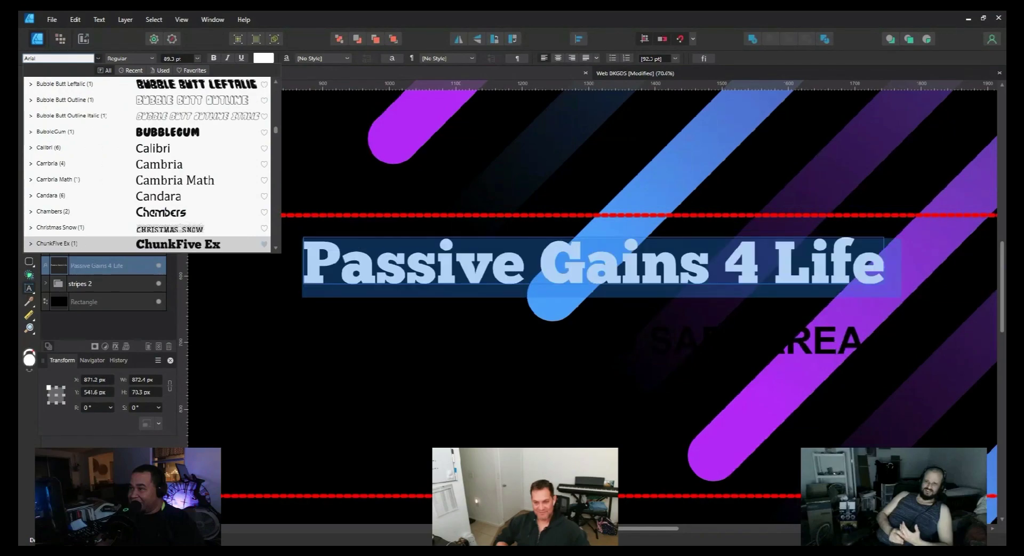
Step: Preview the title in the fonts from Cocogoose Classic Trial to Comic Sans MS, comparing Code Bold, Code Light and Comfortaa
{"action": "key", "text": "Down"}
{"action": "key", "text": "Down"}
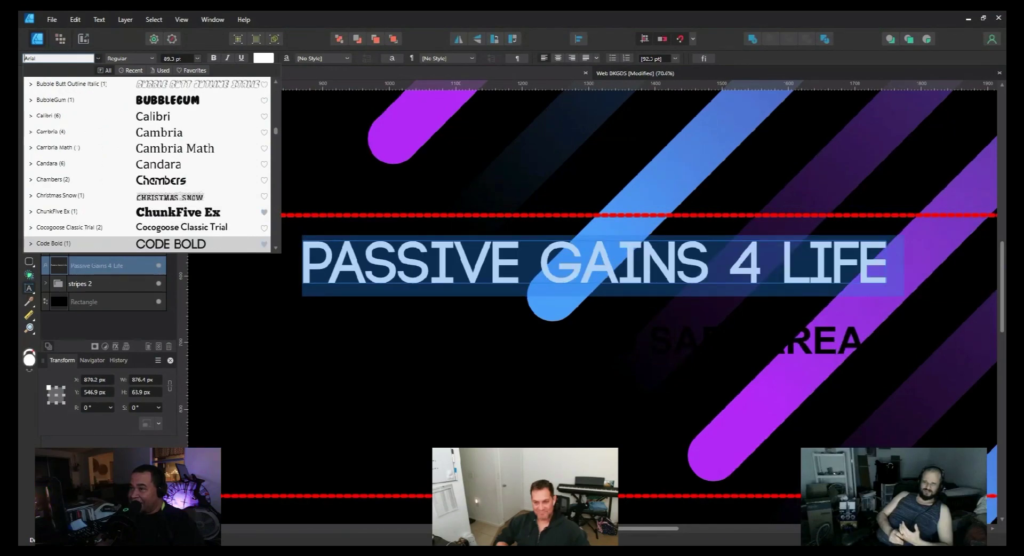
{"action": "key", "text": "Down"}
{"action": "key", "text": "Down"}
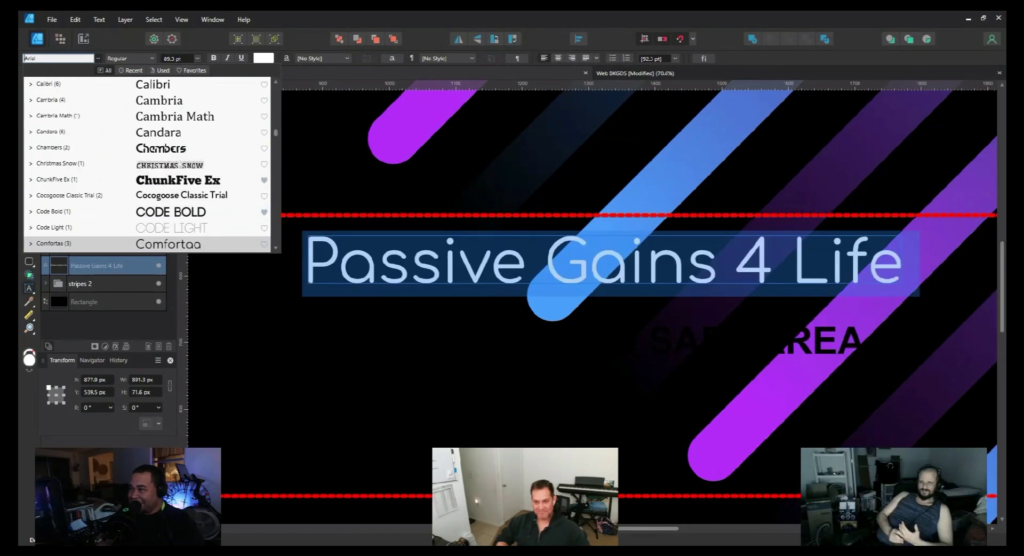
{"action": "key", "text": "Down"}
{"action": "key", "text": "Up"}
{"action": "key", "text": "Up"}
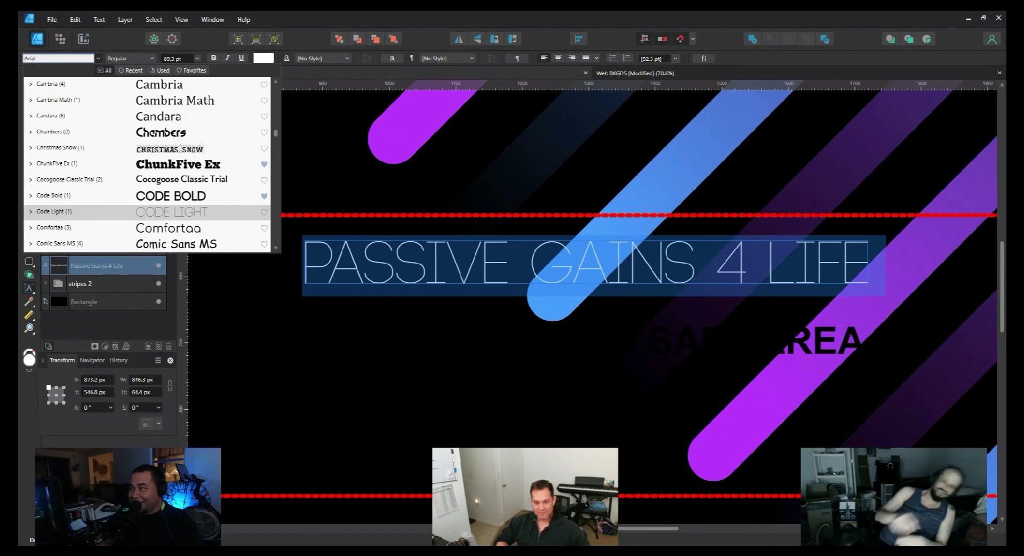
{"action": "key", "text": "Down"}
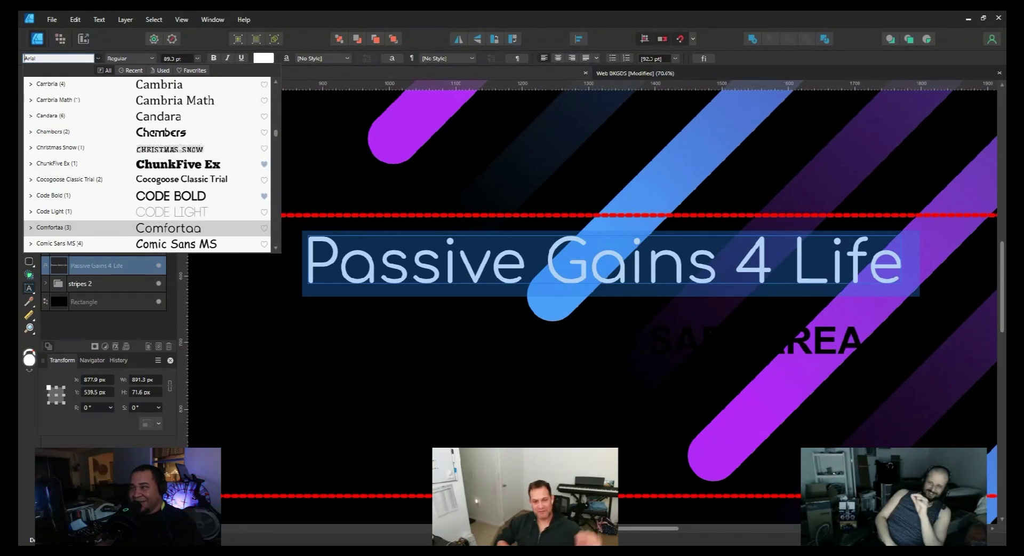
{"action": "key", "text": "Down"}
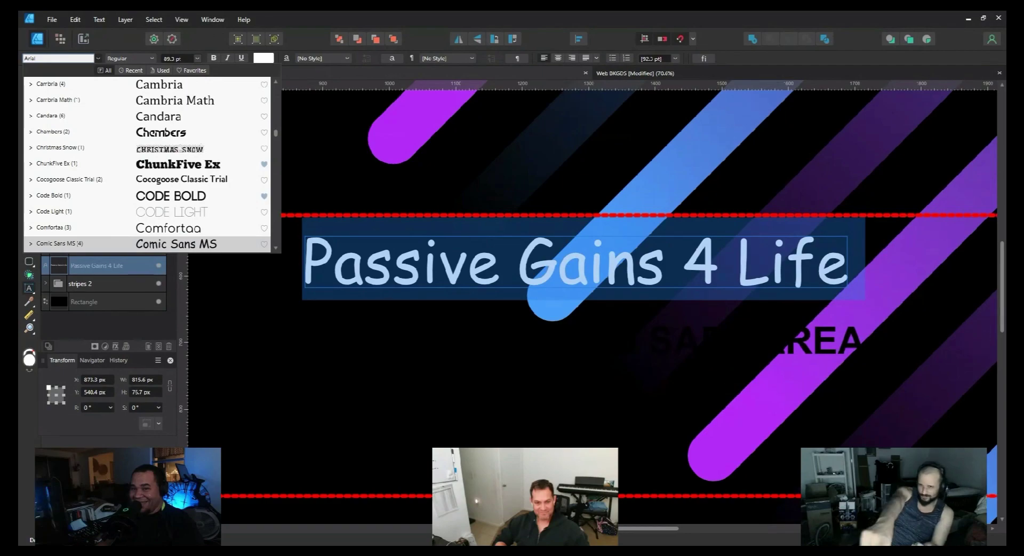
{"action": "key", "text": "Up"}
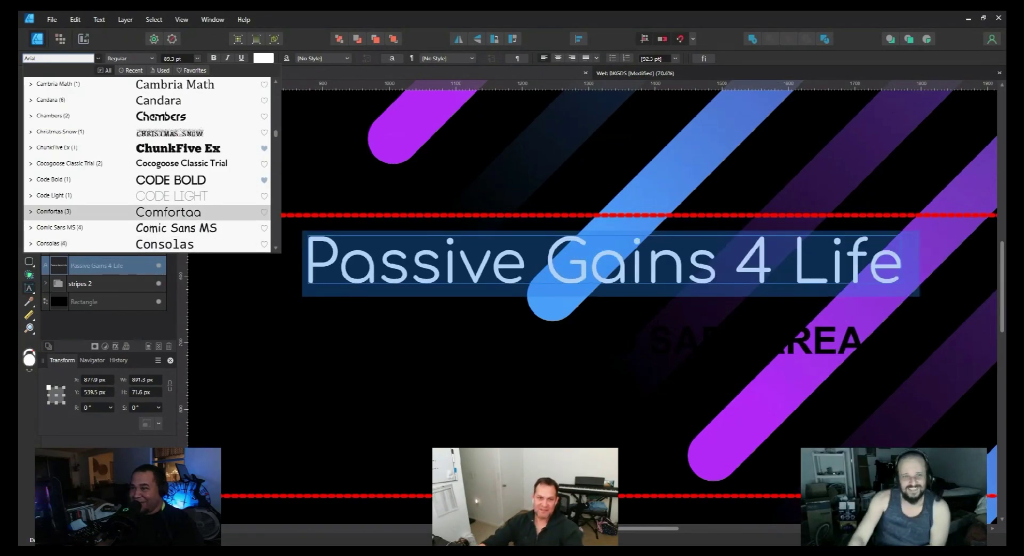
Step: Preview the title in Consolas, Constantia, Corbel, Courier New, Couture, Creato Display and Cyberdyne without applying a font
{"action": "key", "text": "Down"}
{"action": "key", "text": "Down"}
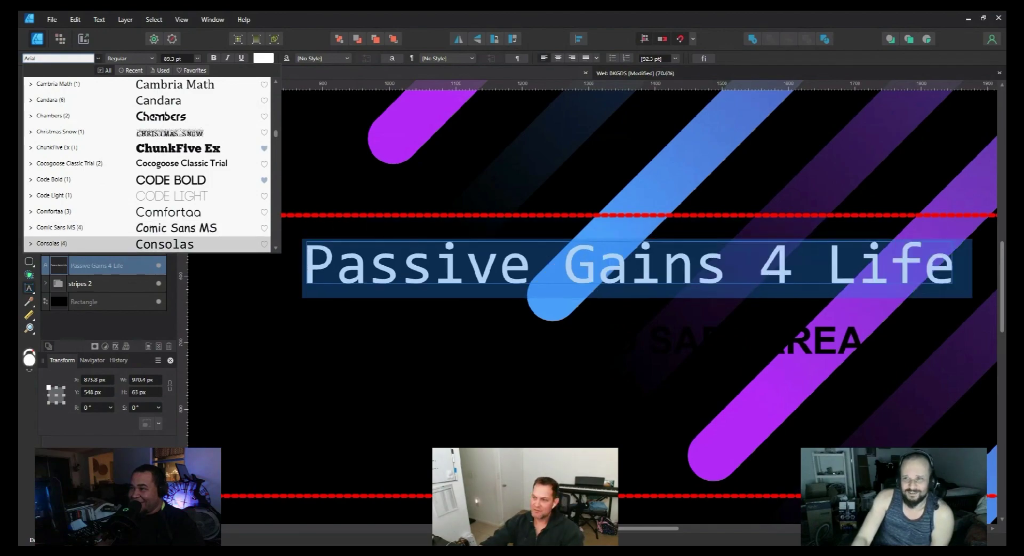
{"action": "key", "text": "Down"}
{"action": "key", "text": "Down"}
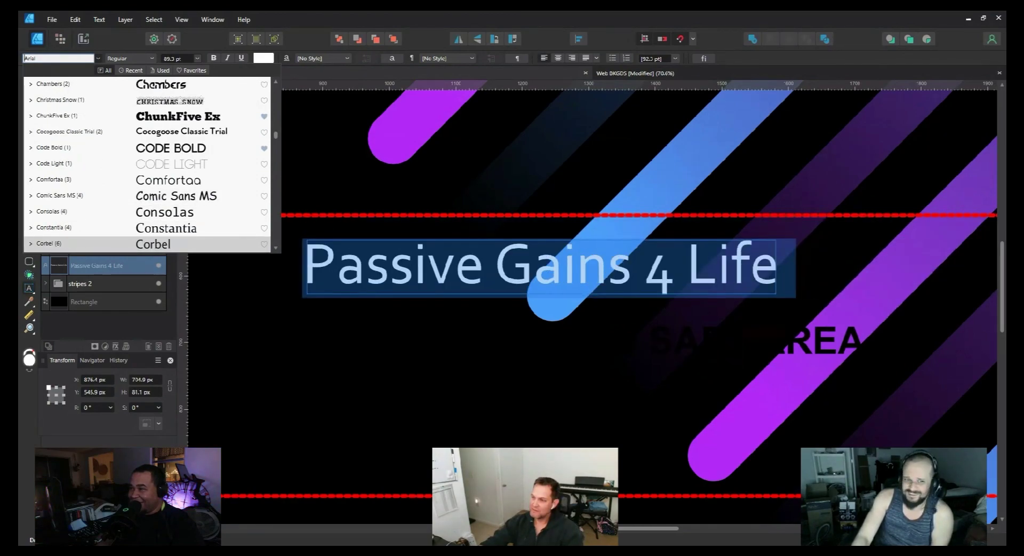
{"action": "key", "text": "Down"}
{"action": "key", "text": "Down"}
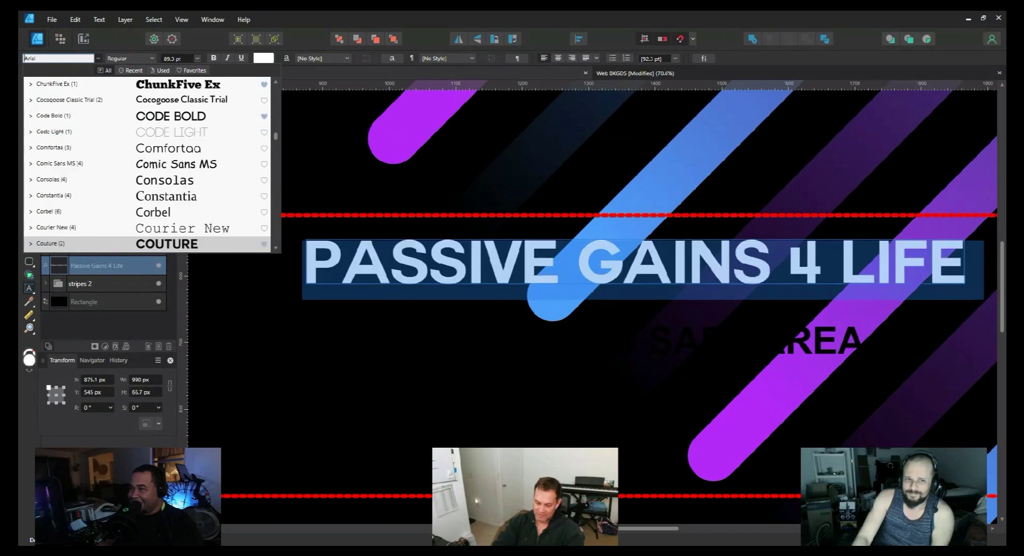
{"action": "key", "text": "Down"}
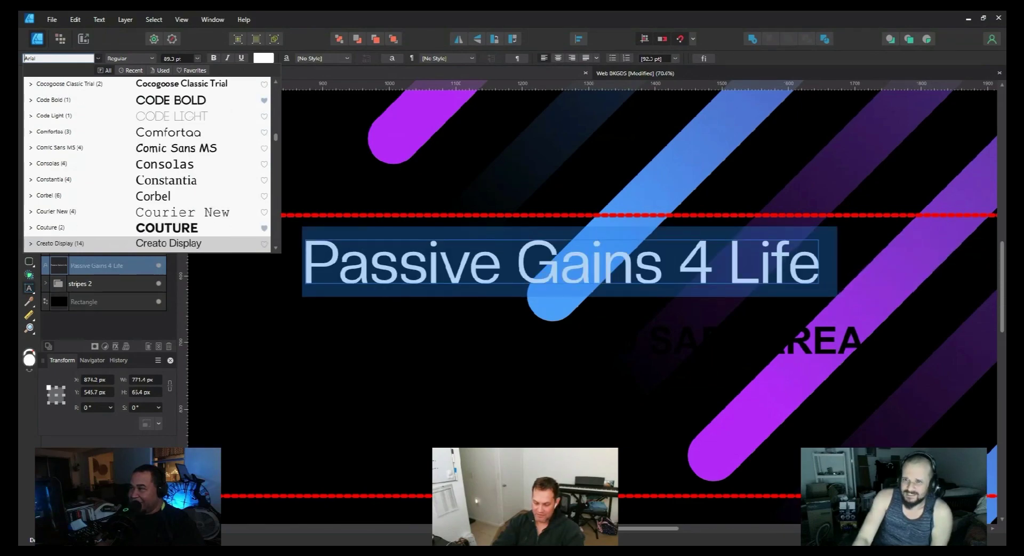
{"action": "key", "text": "Down"}
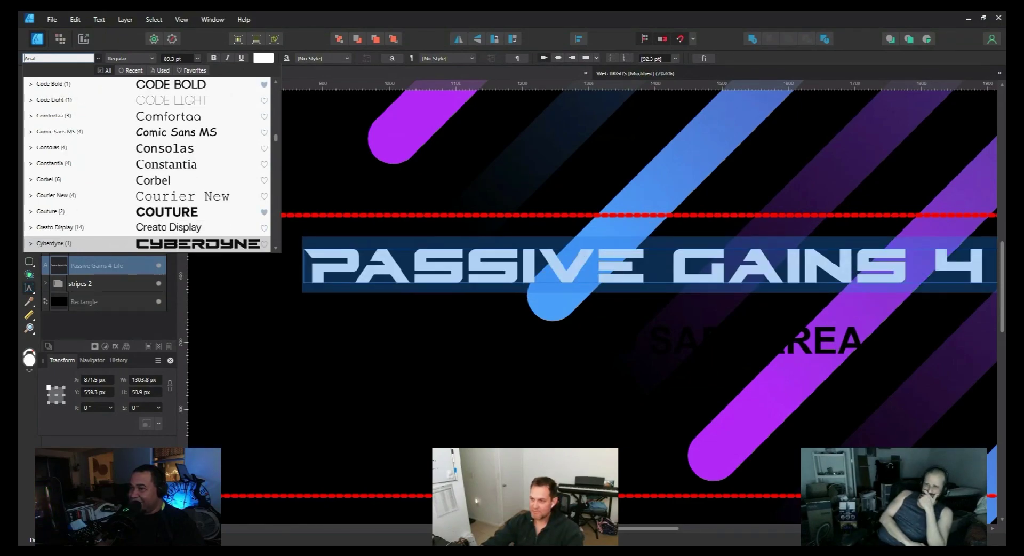
{"action": "key", "text": "Down"}
{"action": "scroll", "coordinate": [214, 224], "scroll_direction": "up", "scroll_amount": 1}
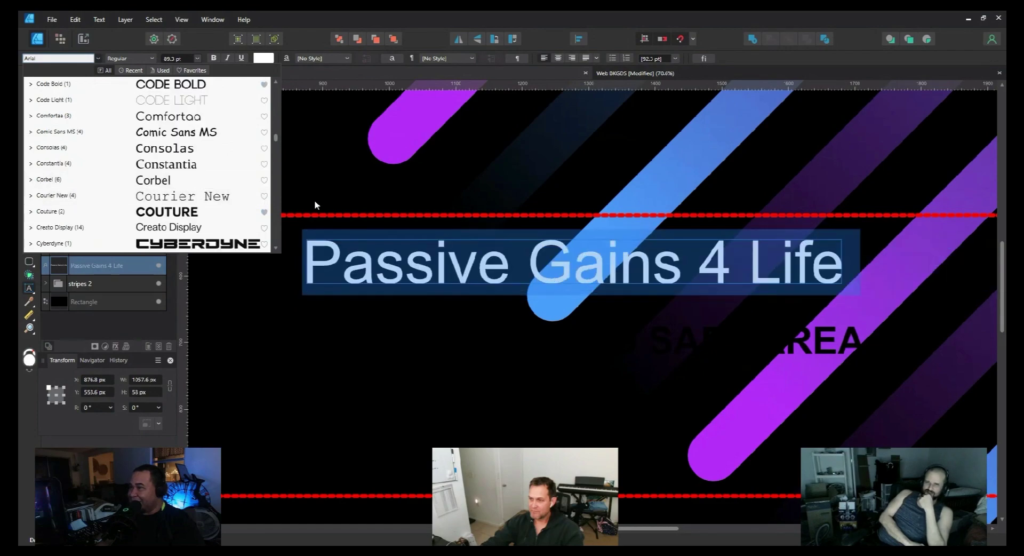
{"action": "key", "text": "Down"}
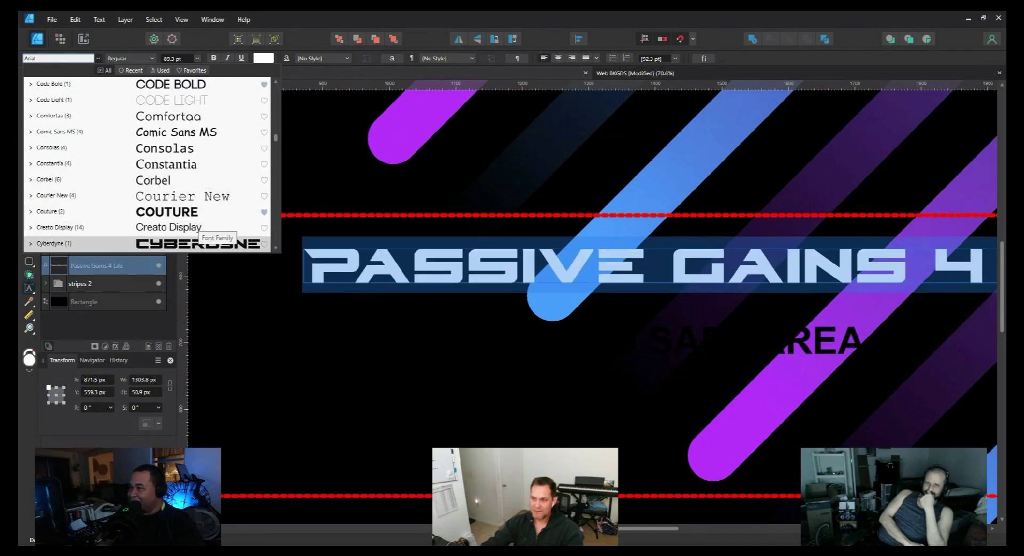
{"action": "scroll", "coordinate": [357, 239], "scroll_direction": "down", "scroll_amount": 1}
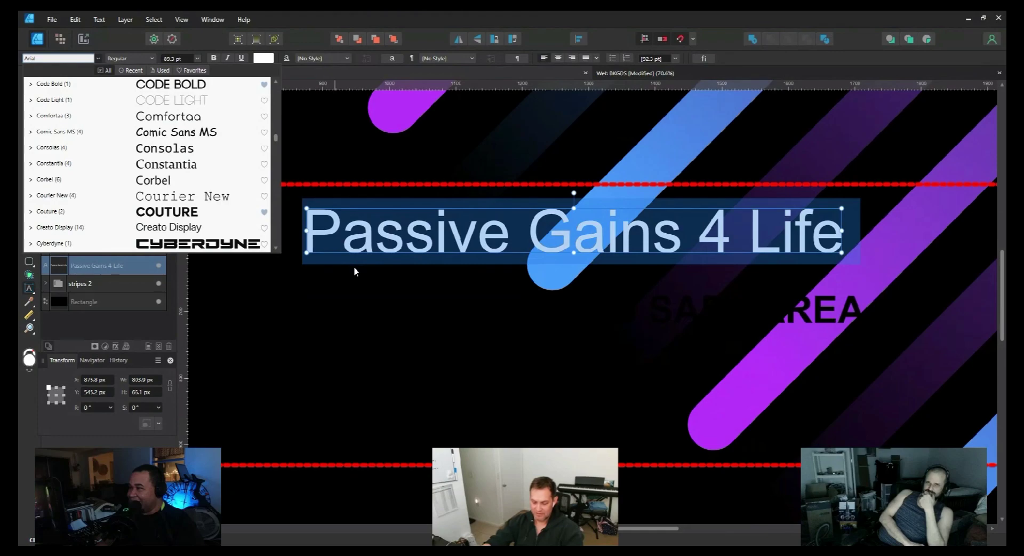
{"action": "key", "text": "Escape"}
Step: Reselect the whole "Passive Gains 4 Life" text and preview it in Cyberdyne again
{"action": "scroll", "coordinate": [407, 307], "scroll_direction": "down", "scroll_amount": 1}
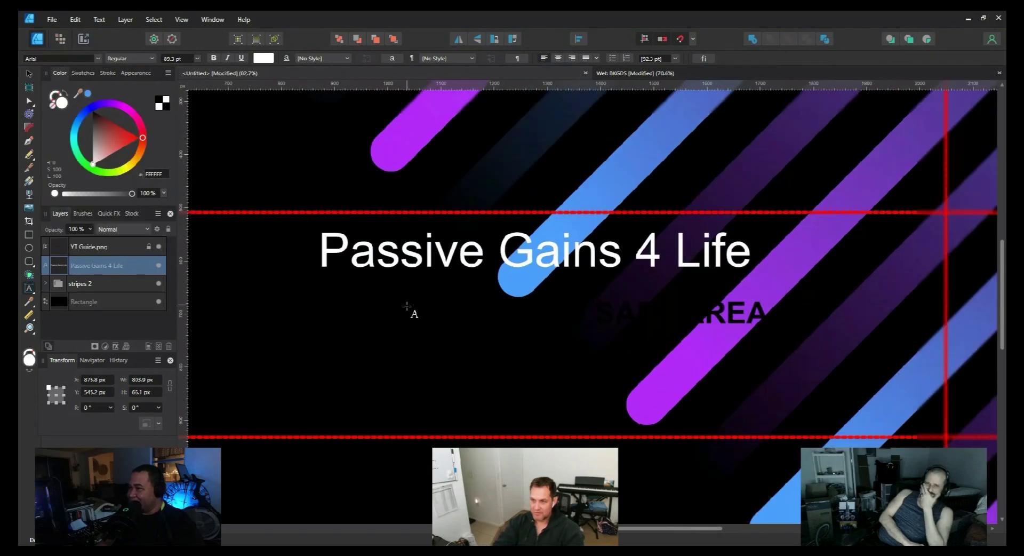
{"action": "scroll", "coordinate": [416, 320], "scroll_direction": "up", "scroll_amount": 2}
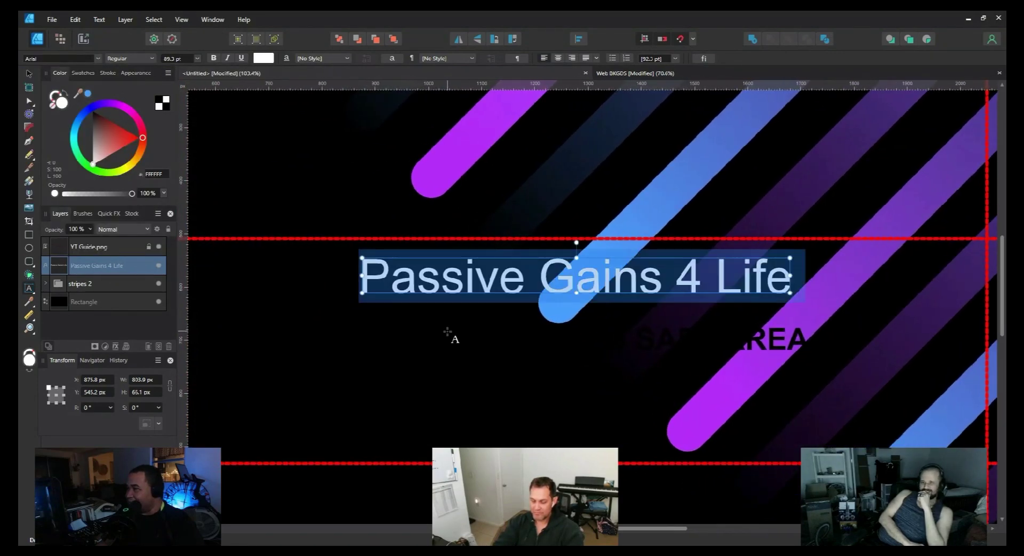
{"action": "left_click", "coordinate": [154, 58]}
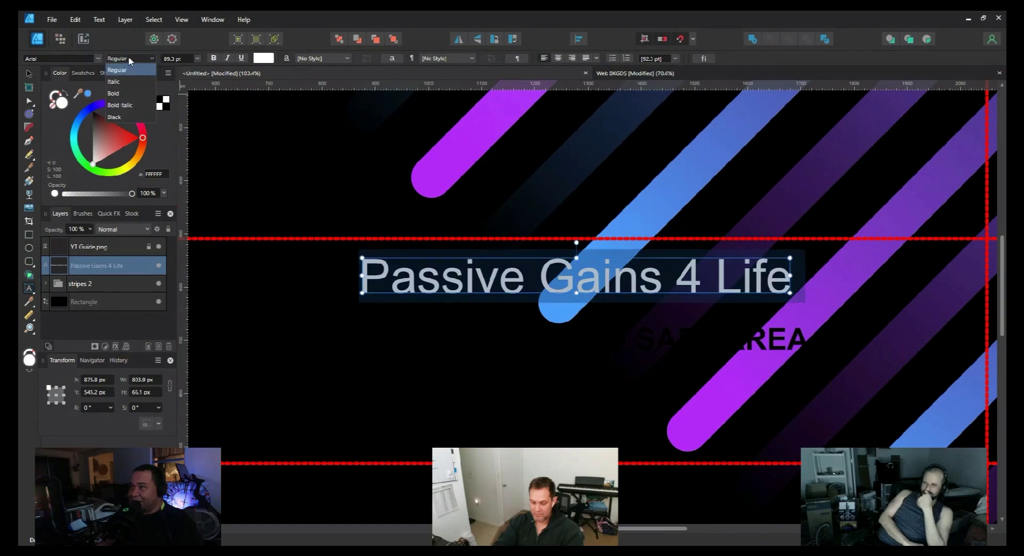
{"action": "left_click", "coordinate": [442, 278]}
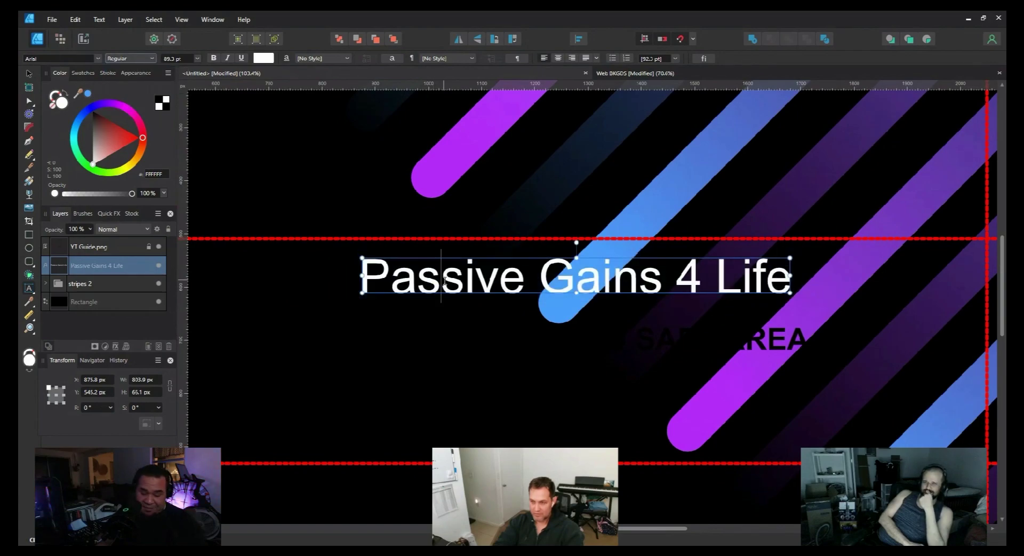
{"action": "key", "text": "ctrl+a"}
{"action": "left_click", "coordinate": [97, 58]}
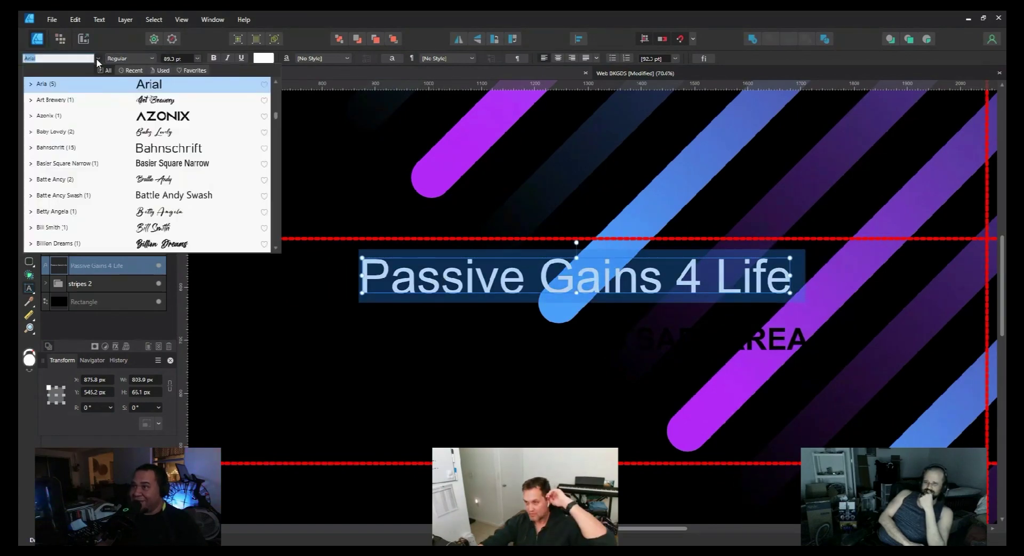
{"action": "scroll", "coordinate": [176, 208], "scroll_direction": "down", "scroll_amount": 15}
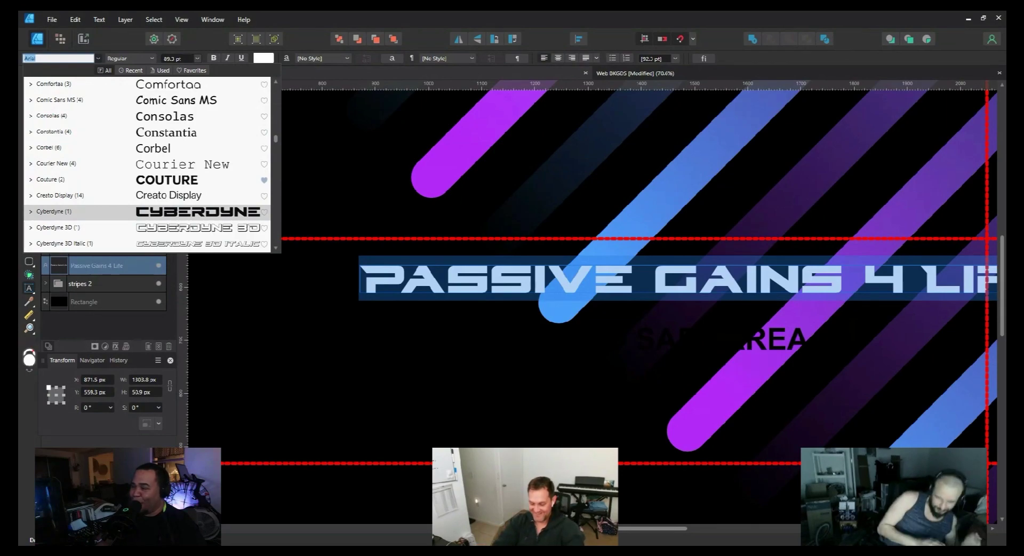
Step: Preview the title in the Cyberdyne variants from 3D through Condensed, Condensed Italic, Expanded and Expanded Italic to Halftone
{"action": "key", "text": "Down"}
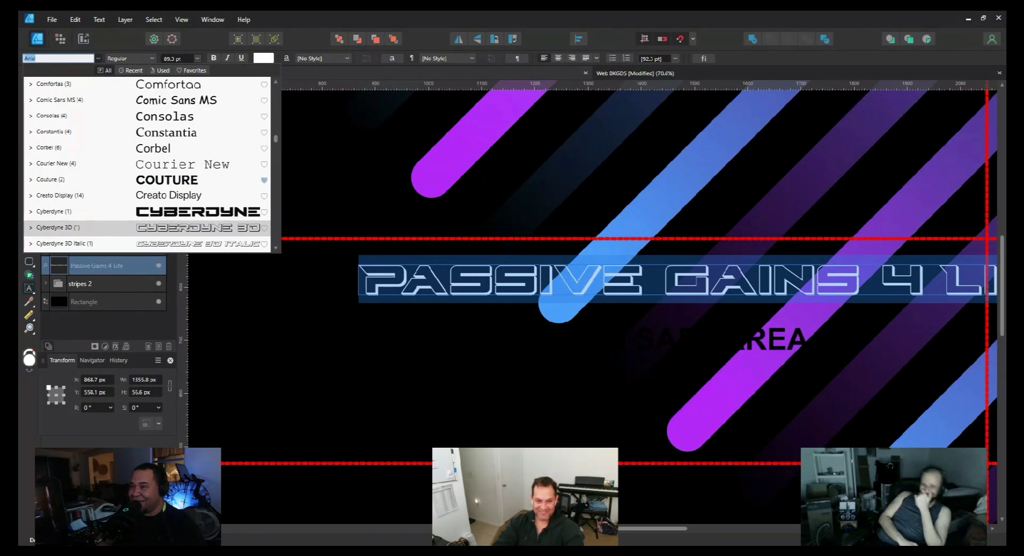
{"action": "key", "text": "Down"}
{"action": "key", "text": "Down"}
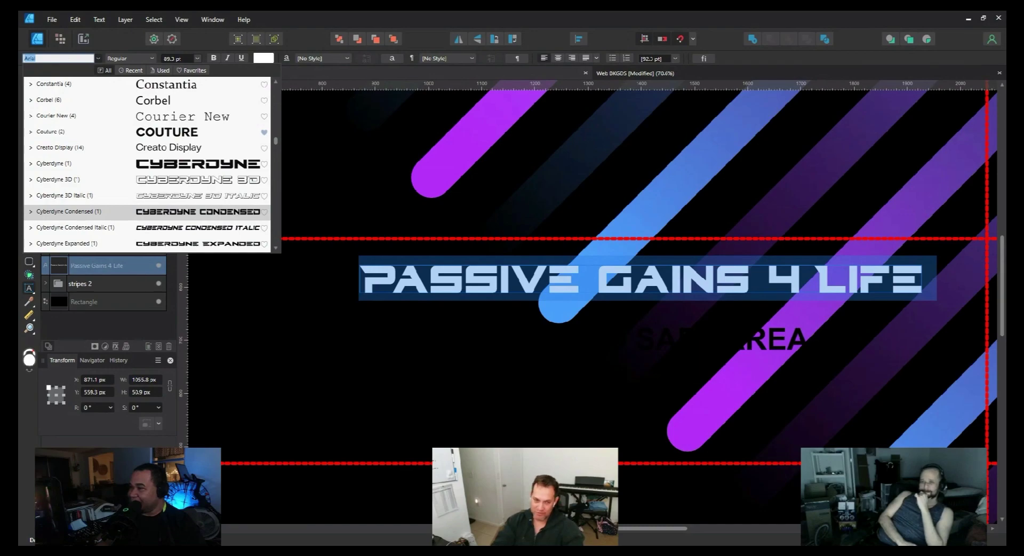
{"action": "key", "text": "Down"}
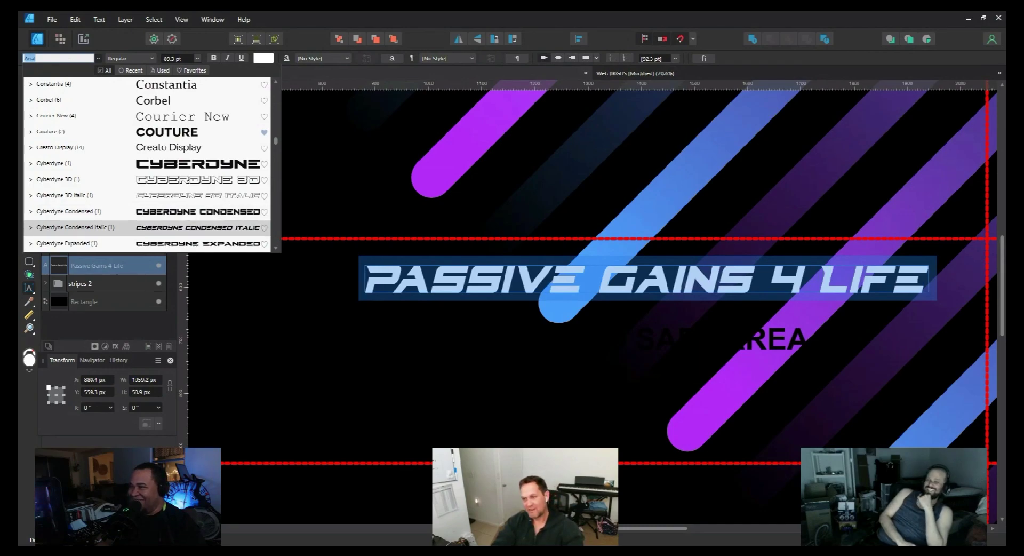
{"action": "key", "text": "Up"}
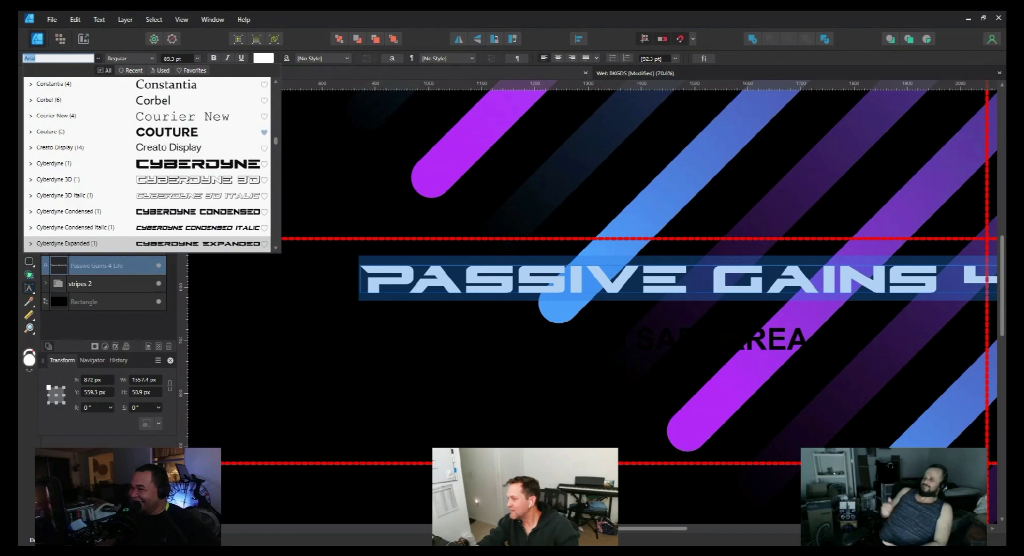
{"action": "scroll", "coordinate": [147, 213], "scroll_direction": "down", "scroll_amount": 1}
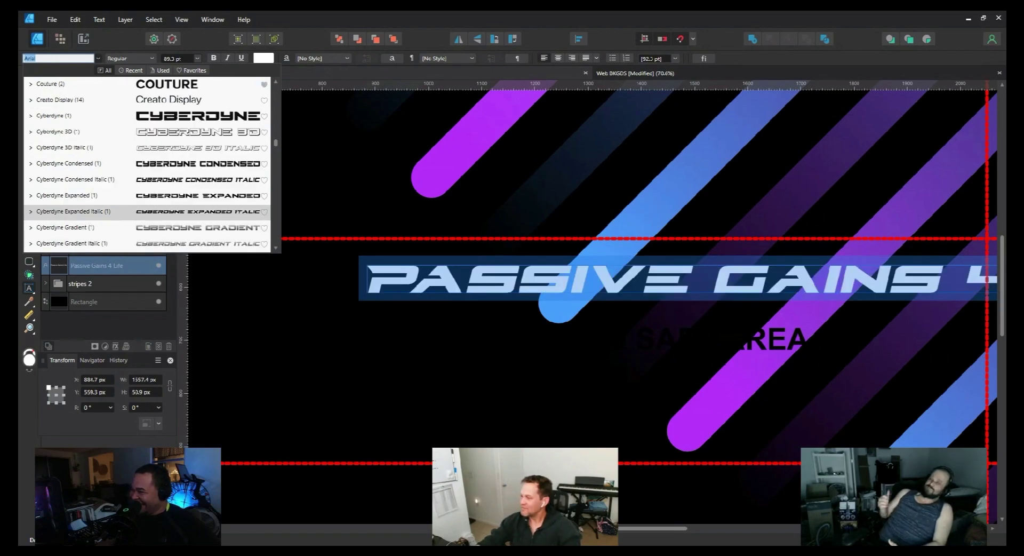
{"action": "scroll", "coordinate": [147, 213], "scroll_direction": "down", "scroll_amount": 1}
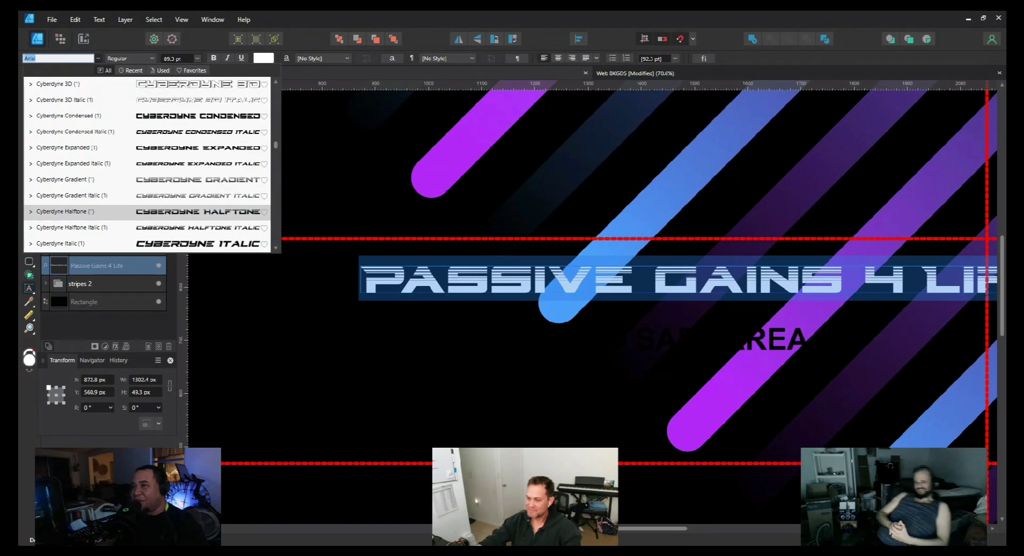
Step: Preview the title in Cyberdyne Italic, Halftone Italic, Laser, Laser Italic, Leftalic and Outline
{"action": "key", "text": "Down"}
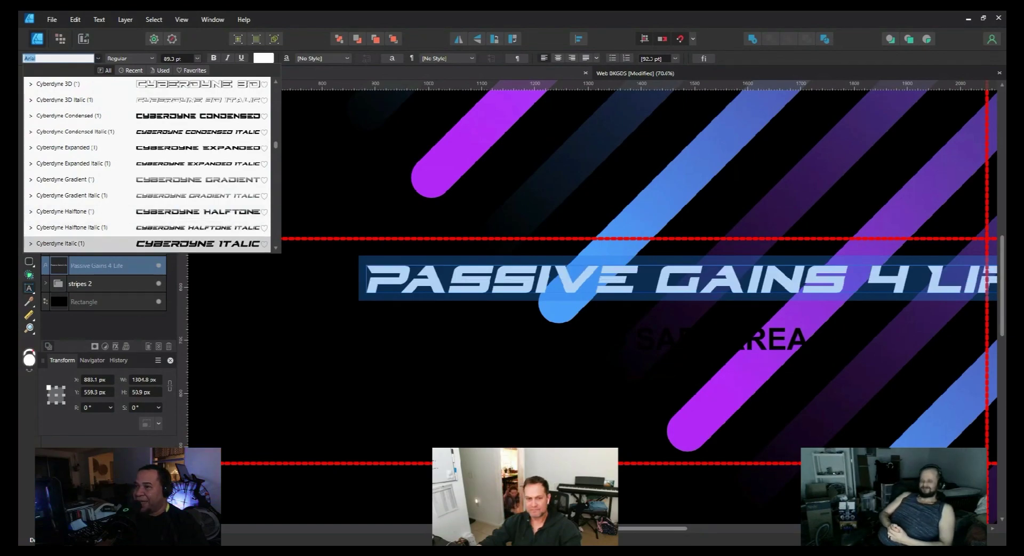
{"action": "scroll", "coordinate": [146, 163], "scroll_direction": "down", "scroll_amount": 1}
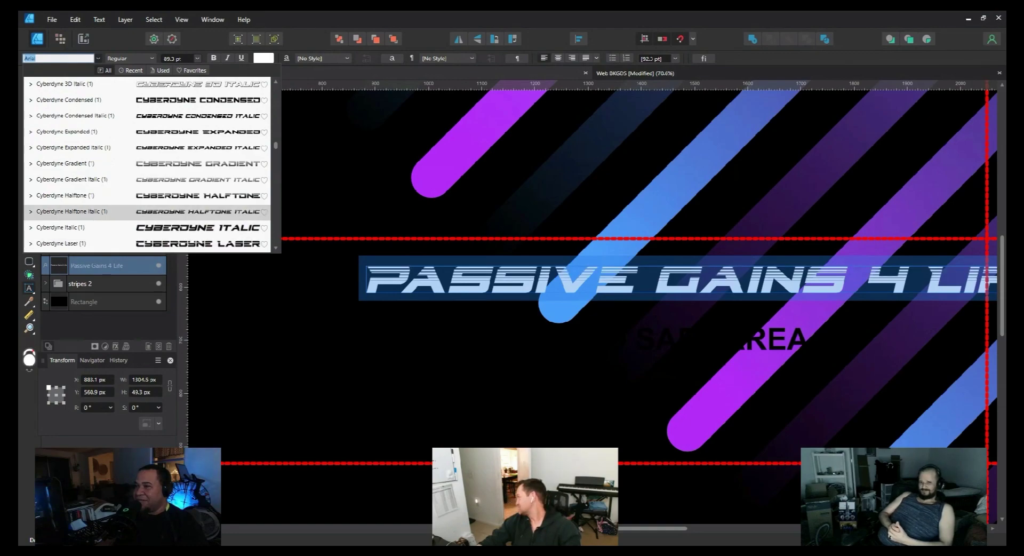
{"action": "key", "text": "Down"}
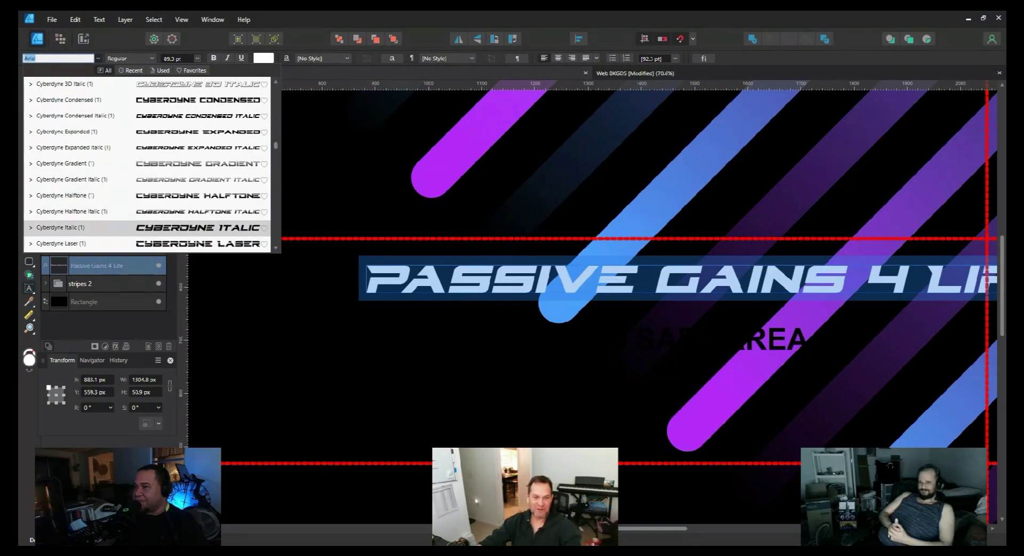
{"action": "key", "text": "Down"}
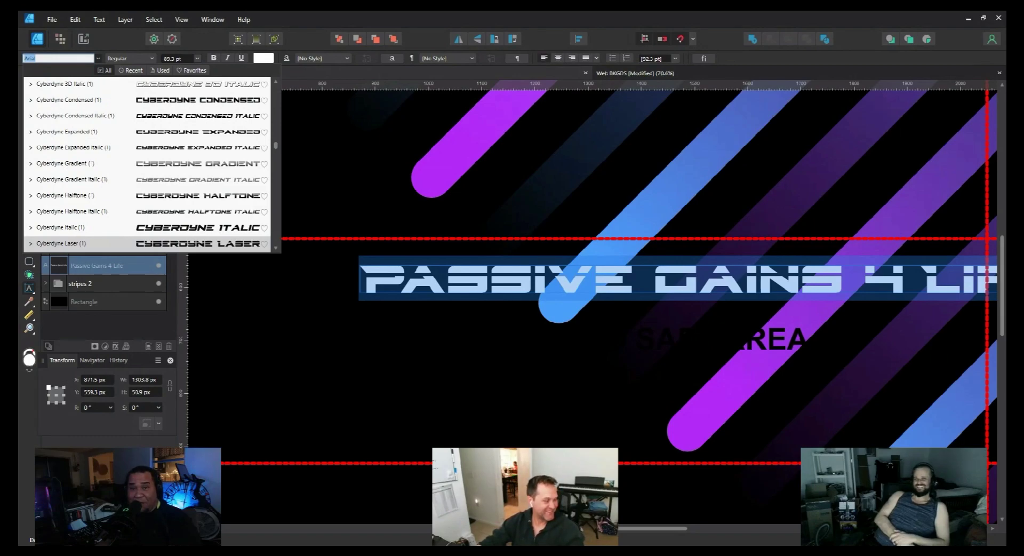
{"action": "scroll", "coordinate": [147, 166], "scroll_direction": "down", "scroll_amount": 1}
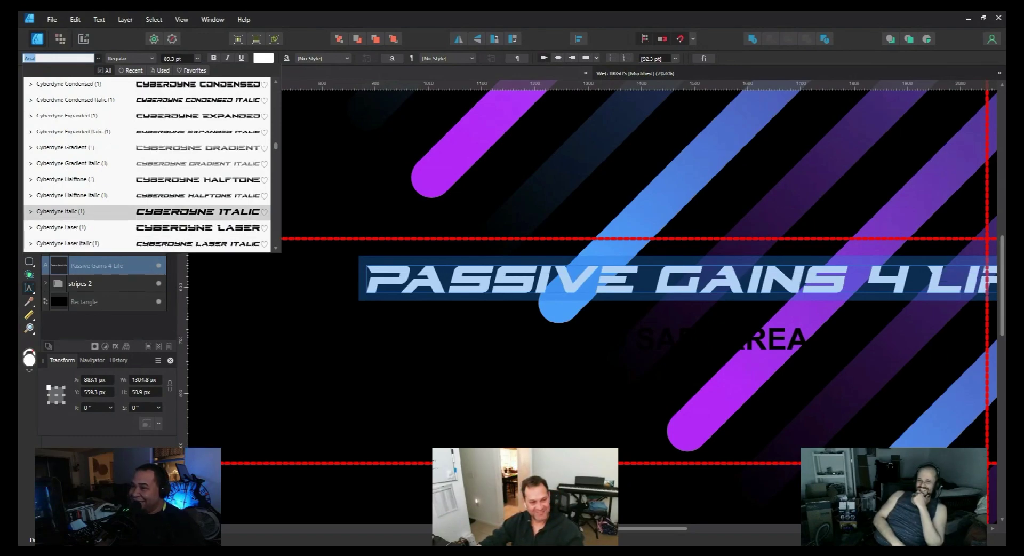
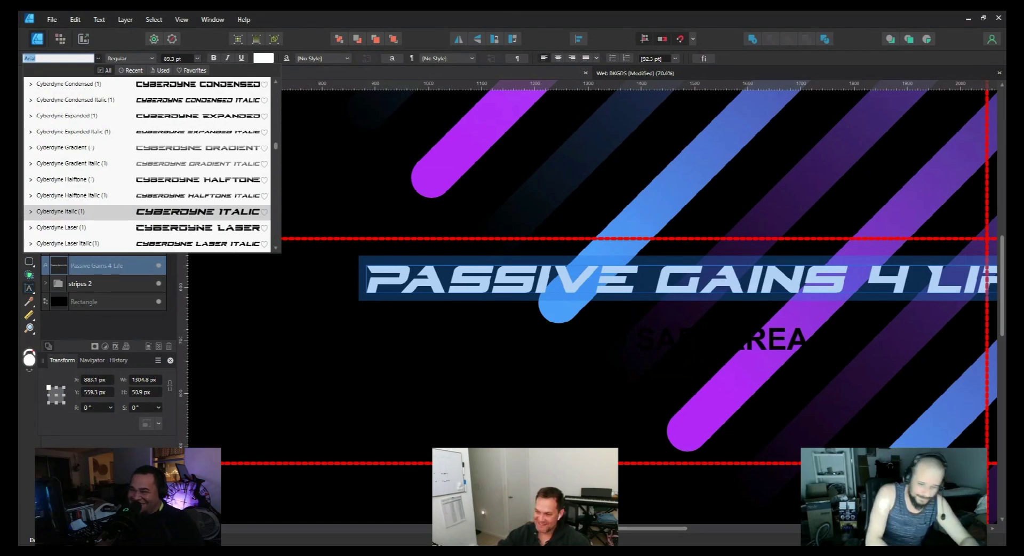
{"action": "key", "text": "Down"}
{"action": "key", "text": "Down"}
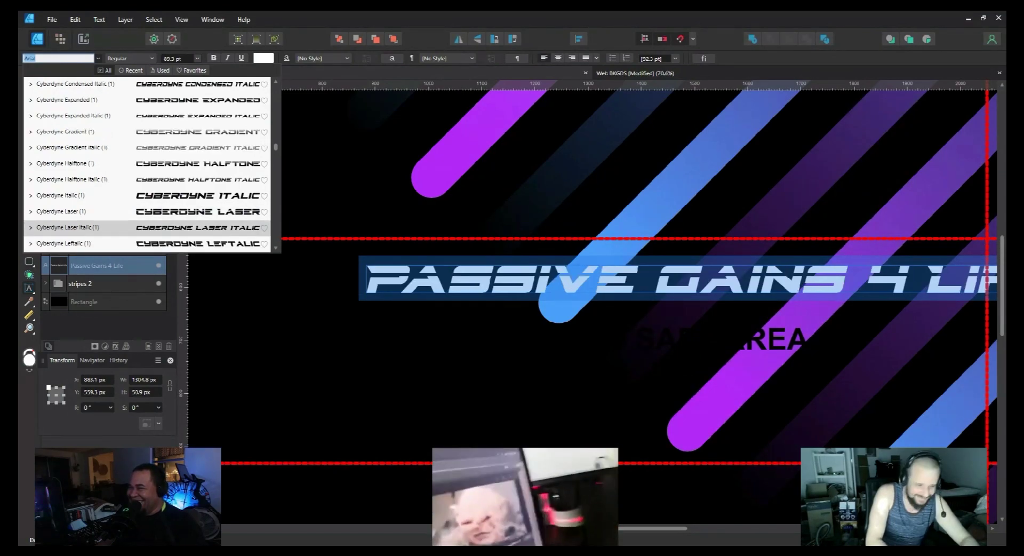
{"action": "key", "text": "Down"}
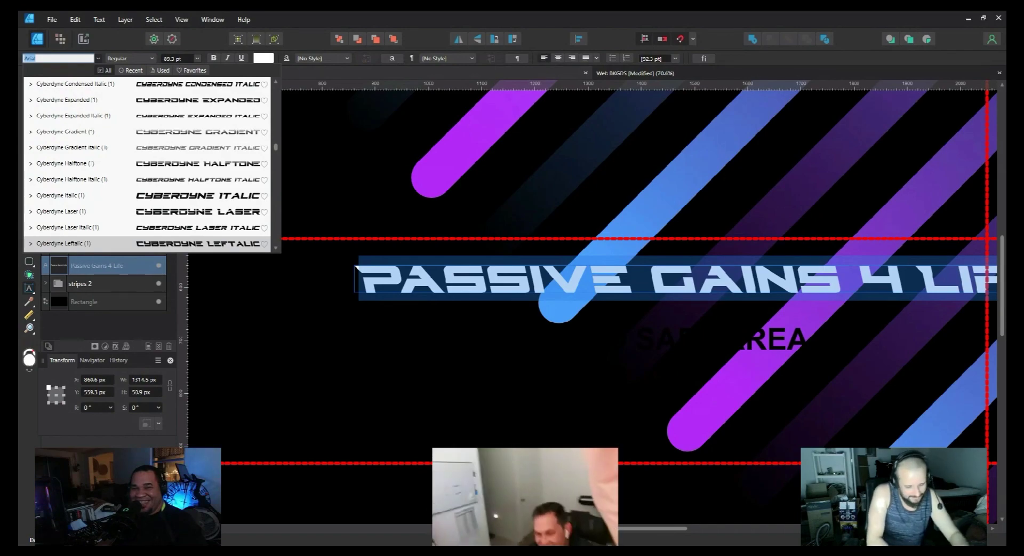
{"action": "key", "text": "Down"}
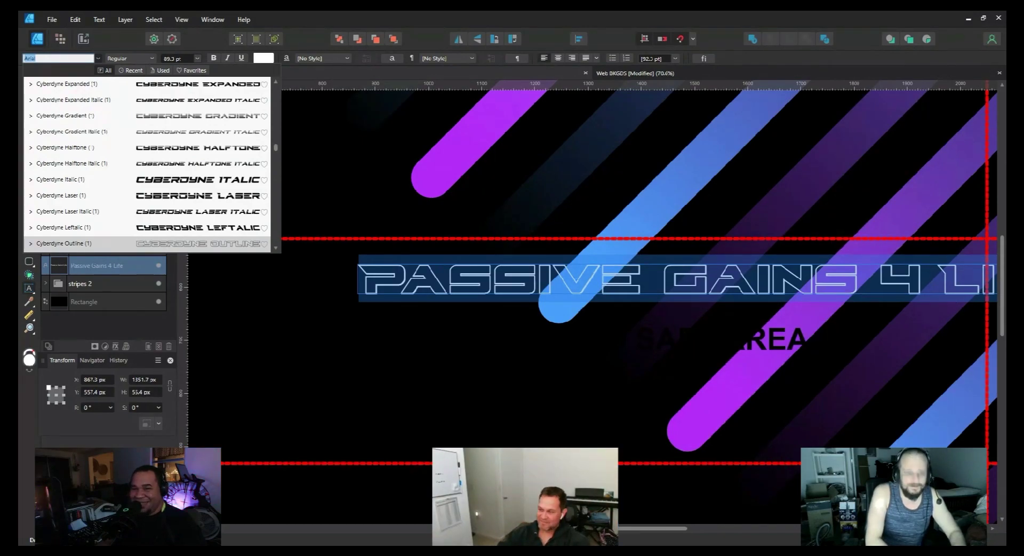
Step: Compare the title in Cyberdyne Outline, Outline Italic and Semi-Italic, and apply Cyberdyne Semi-Italic
{"action": "scroll", "coordinate": [147, 160], "scroll_direction": "down", "scroll_amount": 1}
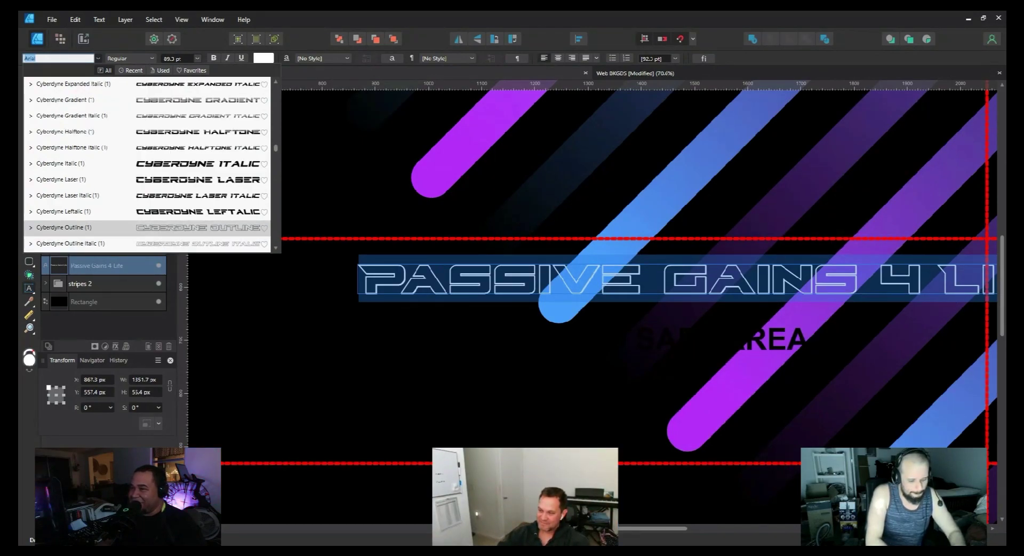
{"action": "key", "text": "Down"}
{"action": "key", "text": "Down"}
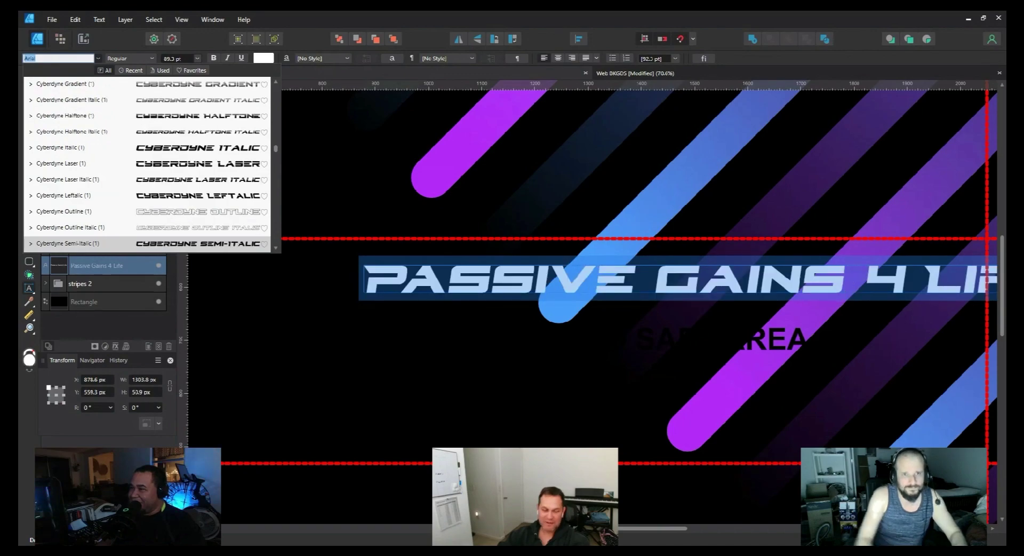
{"action": "key", "text": "Up"}
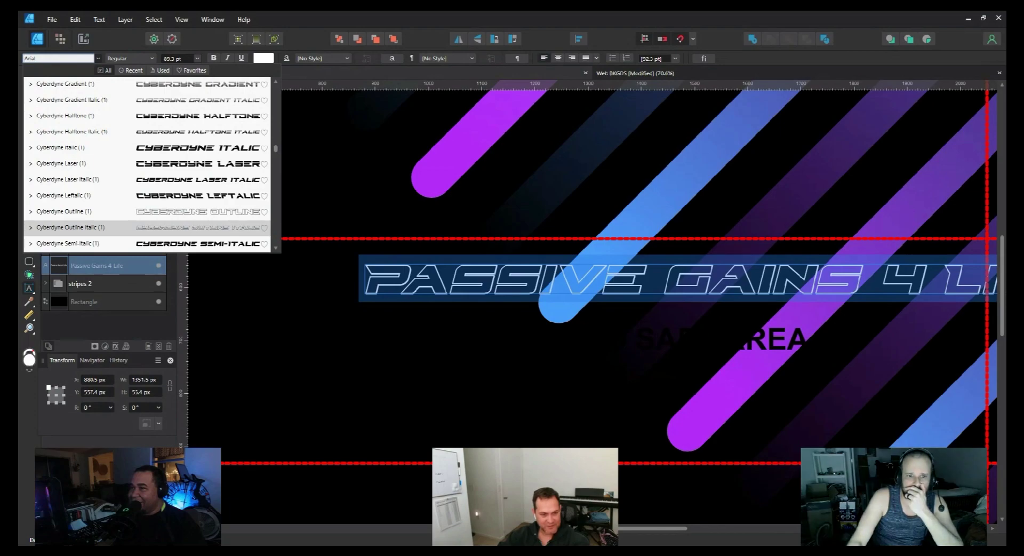
{"action": "key", "text": "Up"}
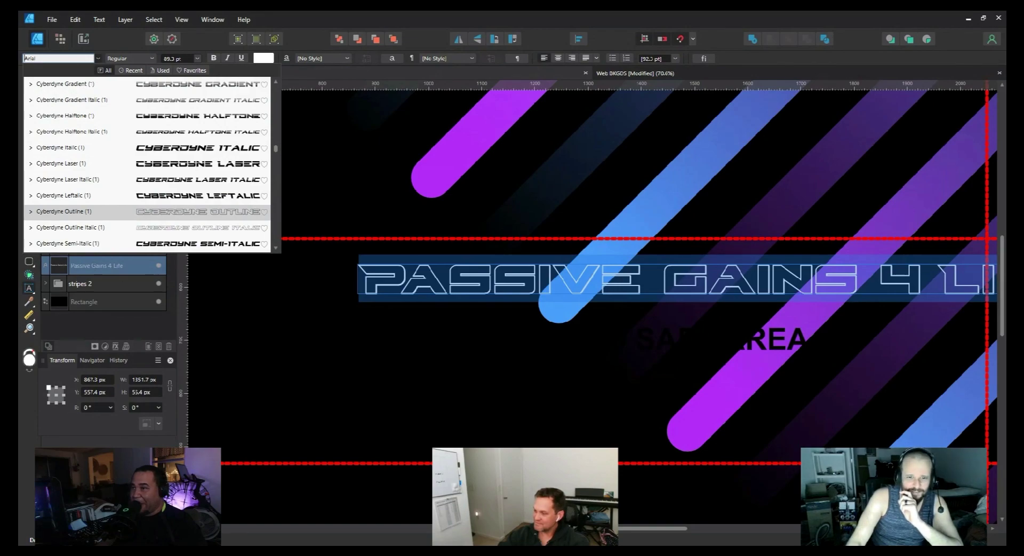
{"action": "key", "text": "Down"}
{"action": "key", "text": "Down"}
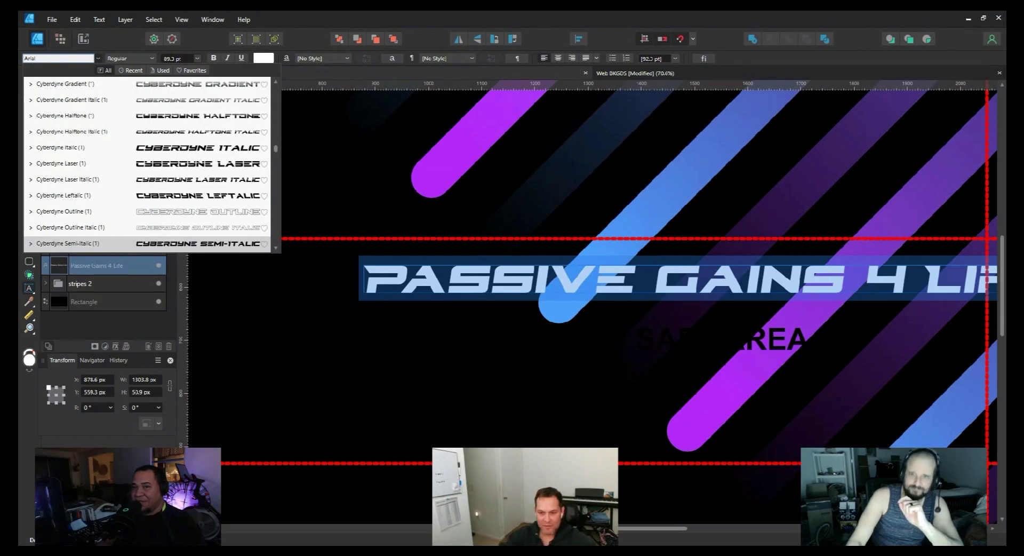
{"action": "key", "text": "Up"}
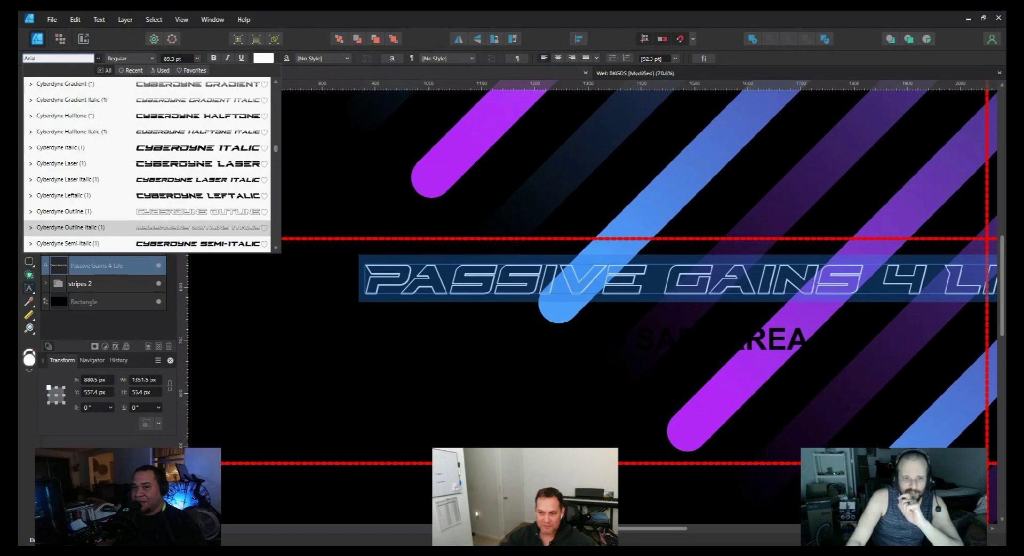
{"action": "key", "text": "Down"}
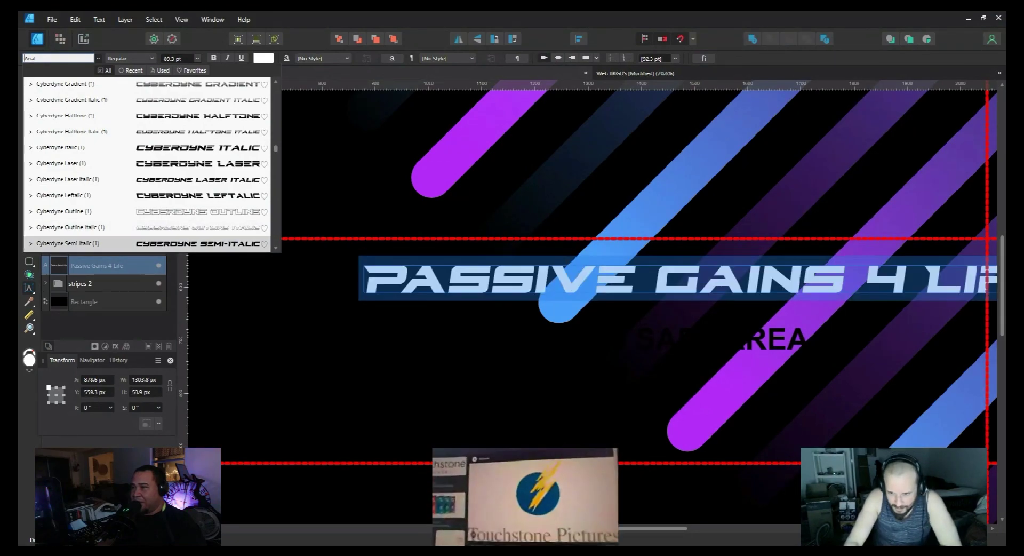
{"action": "key", "text": "Return"}
{"action": "scroll", "coordinate": [256, 283], "scroll_direction": "down", "scroll_amount": 1}
{"action": "scroll", "coordinate": [248, 280], "scroll_direction": "down", "scroll_amount": 1}
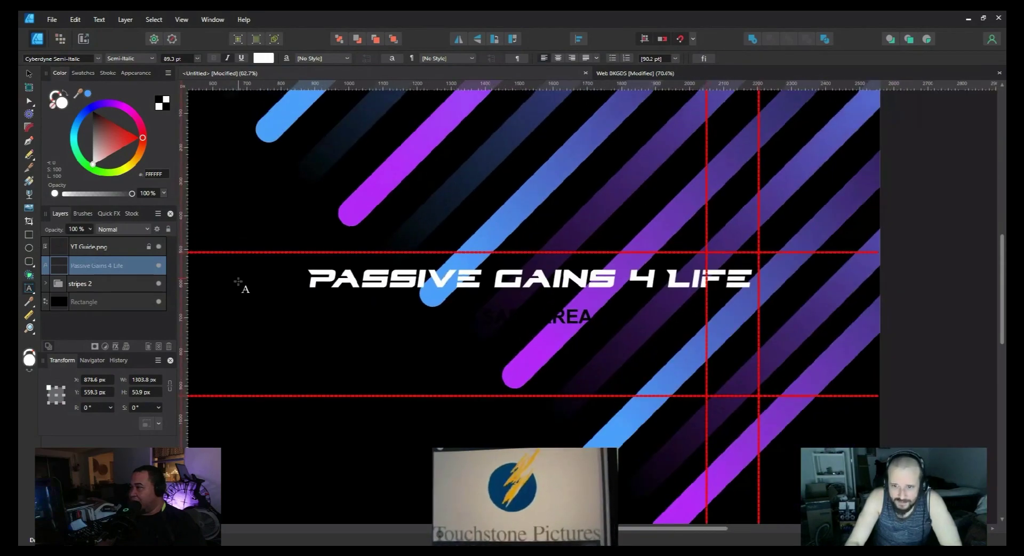
Step: Move the "Passive Gains 4 Life" title left to about X 651 px, Y 558 px, just below the guide's upper red line
{"action": "scroll", "coordinate": [235, 284], "scroll_direction": "up", "scroll_amount": 1}
{"action": "key", "text": "ctrl+a"}
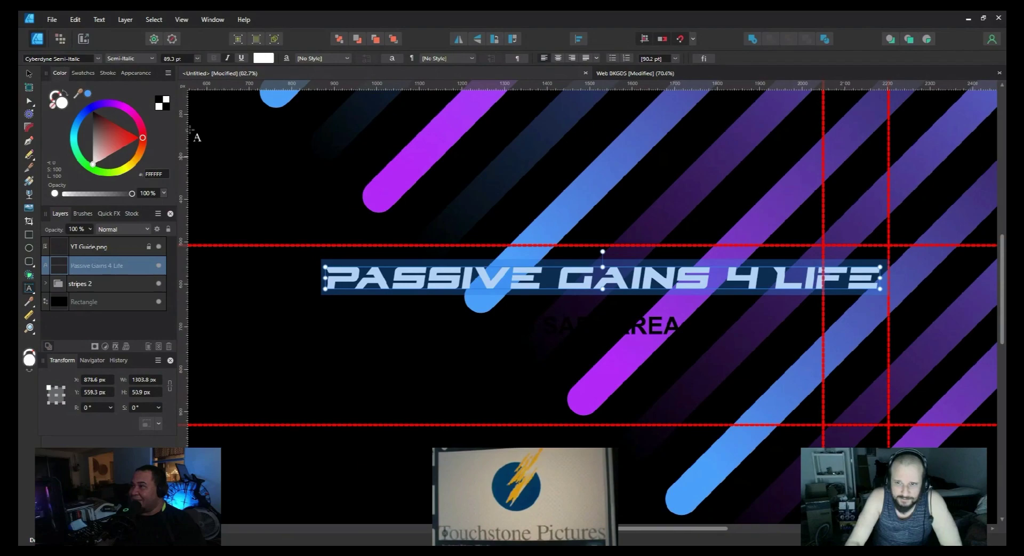
{"action": "left_click", "coordinate": [28, 74]}
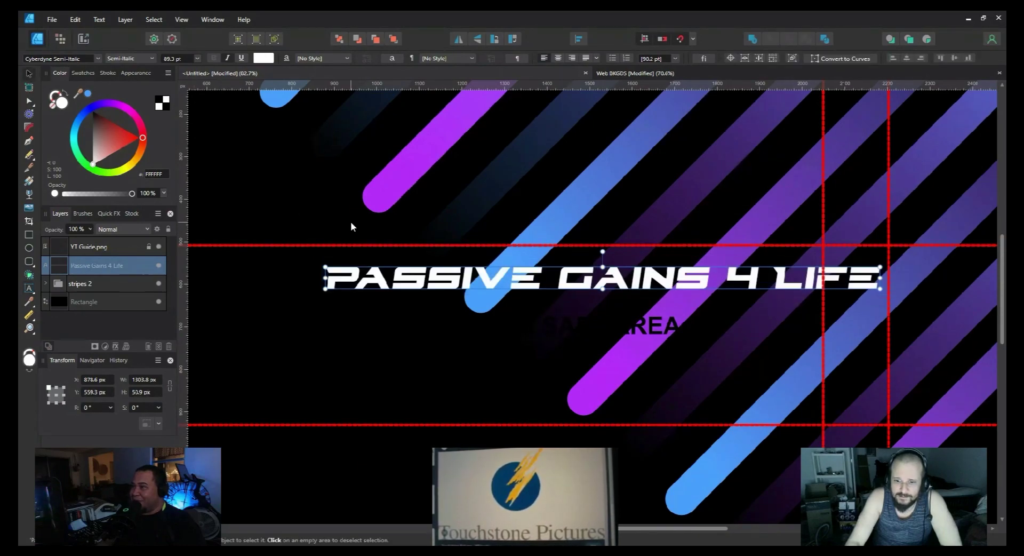
{"action": "mouse_move", "coordinate": [422, 285]}
{"action": "left_mouse_down"}
{"action": "mouse_move", "coordinate": [325, 281]}
{"action": "mouse_move", "coordinate": [405, 295]}
{"action": "left_mouse_up"}
{"action": "scroll", "coordinate": [449, 288], "scroll_direction": "up", "scroll_amount": 1}
{"action": "scroll", "coordinate": [443, 293], "scroll_direction": "up", "scroll_amount": 1}
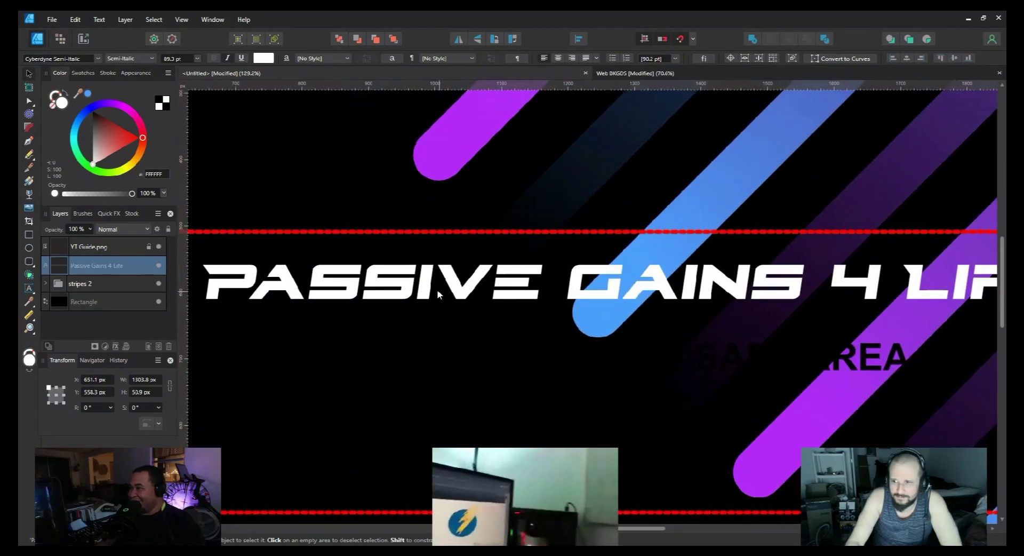
{"action": "scroll", "coordinate": [429, 280], "scroll_direction": "down", "scroll_amount": 1}
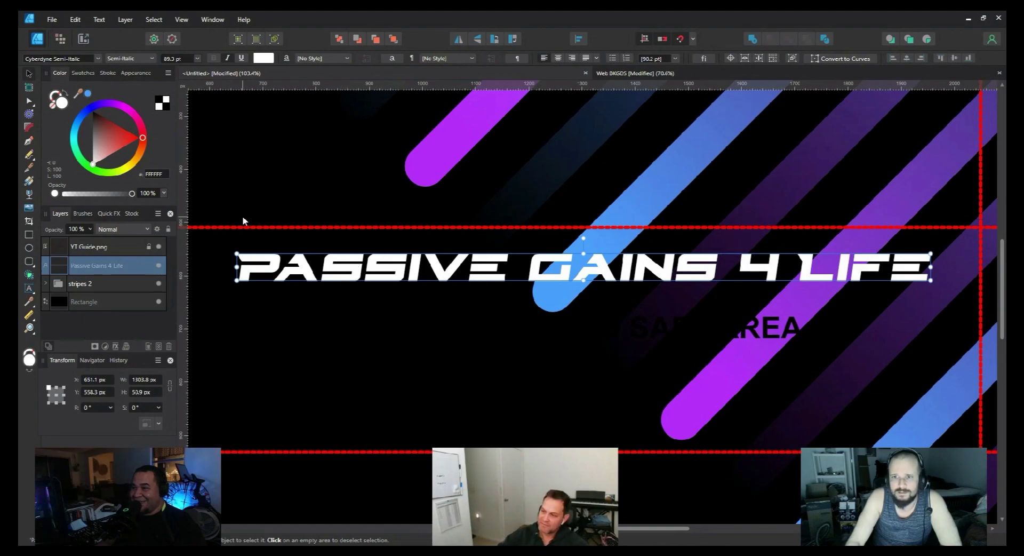
Step: Preview the title in Dolce Vita, Dolce Vita Light and Ebrima, keeping Cyberdyne Semi-Italic as its font
{"action": "left_click", "coordinate": [90, 59]}
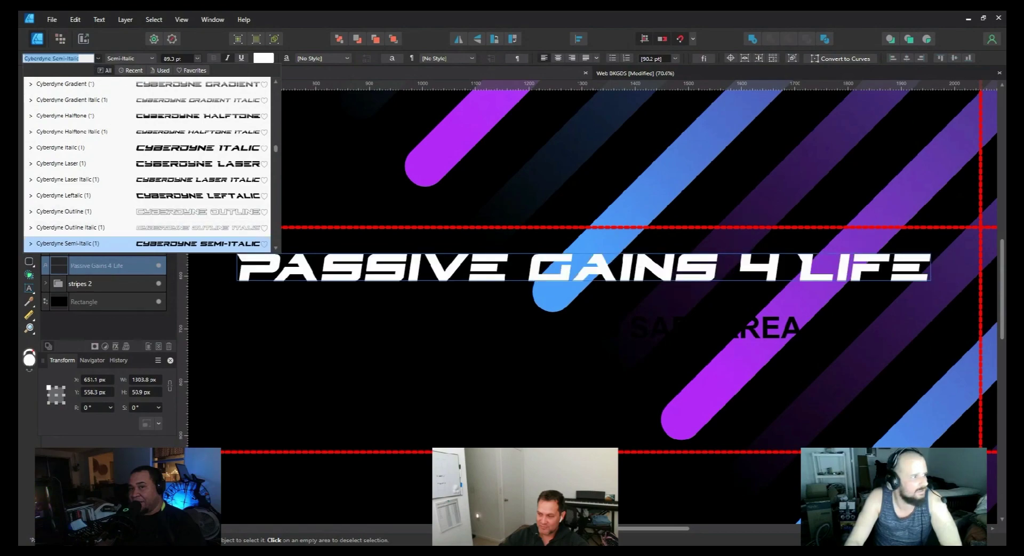
{"action": "scroll", "coordinate": [144, 235], "scroll_direction": "down", "scroll_amount": 3}
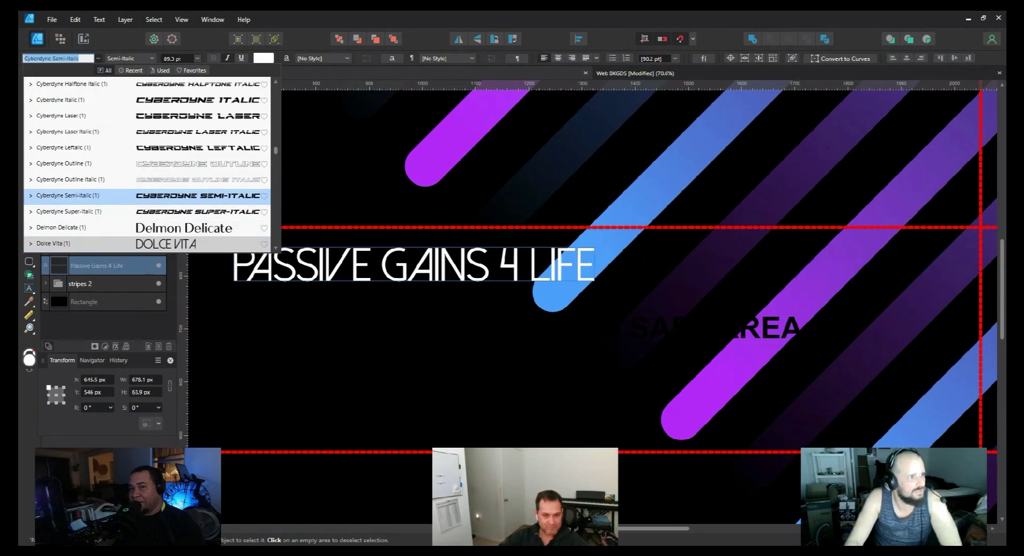
{"action": "scroll", "coordinate": [144, 235], "scroll_direction": "down", "scroll_amount": 2}
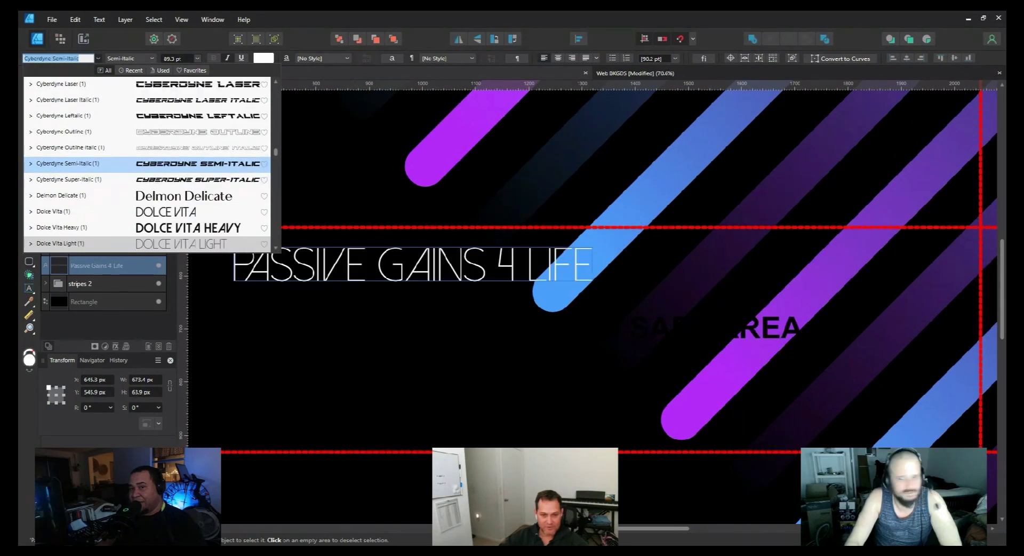
{"action": "scroll", "coordinate": [144, 244], "scroll_direction": "down", "scroll_amount": 1}
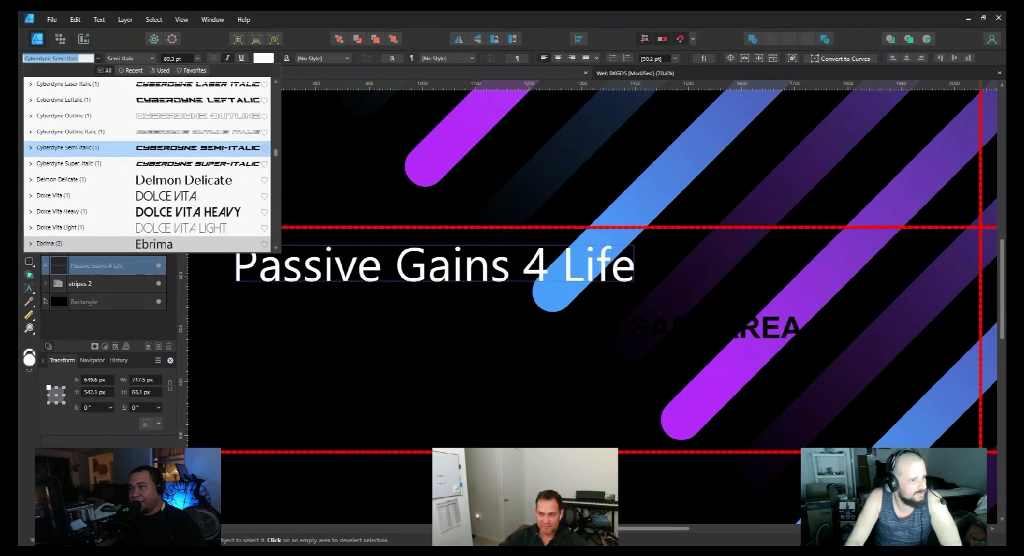
{"action": "scroll", "coordinate": [144, 243], "scroll_direction": "down", "scroll_amount": 1}
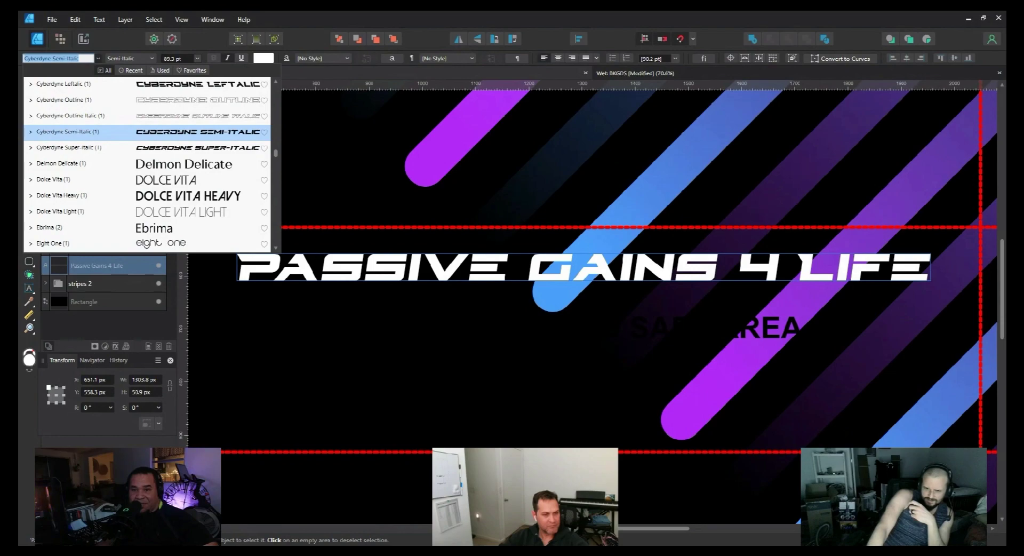
{"action": "key", "text": "Return"}
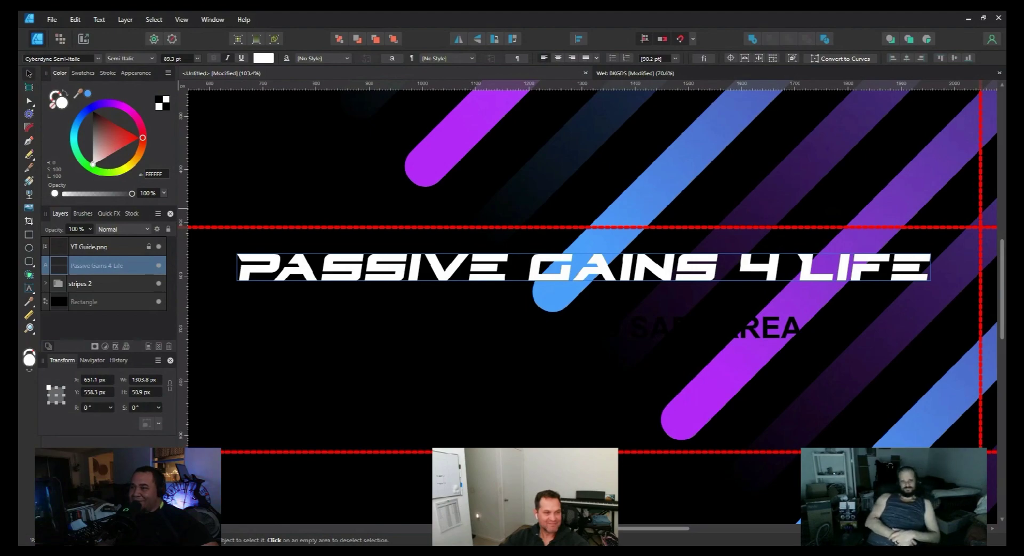
Step: Reselect the title and compare it in Cyberdyne Leftalic, Super-Italic and Semi-Italic without changing the font
{"action": "left_click", "coordinate": [396, 271]}
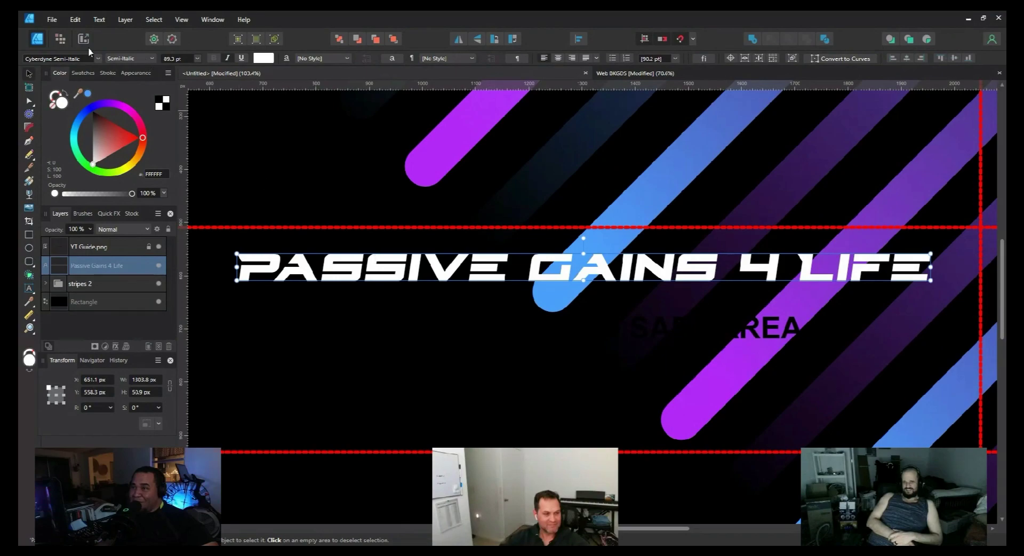
{"action": "left_click", "coordinate": [98, 59]}
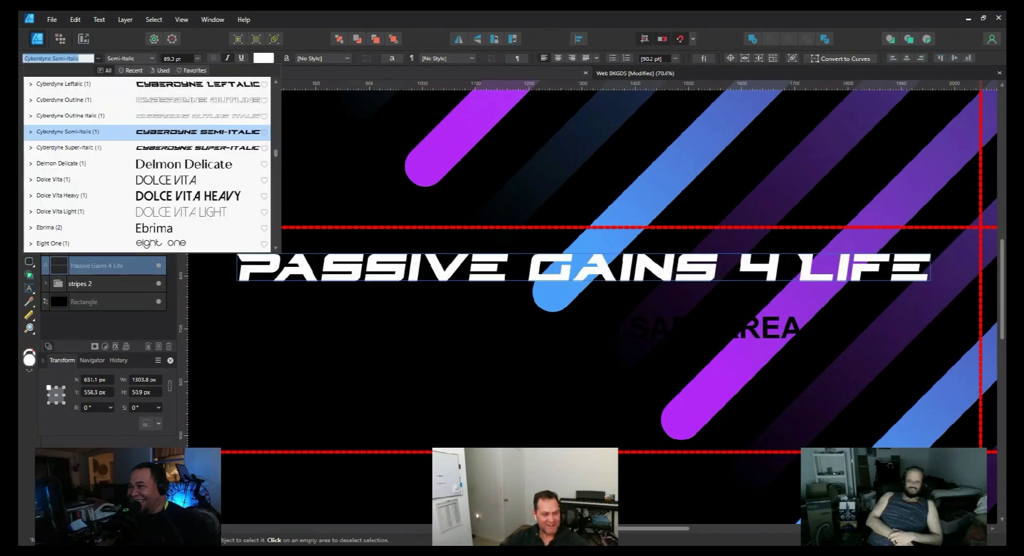
{"action": "scroll", "coordinate": [142, 137], "scroll_direction": "up", "scroll_amount": 1}
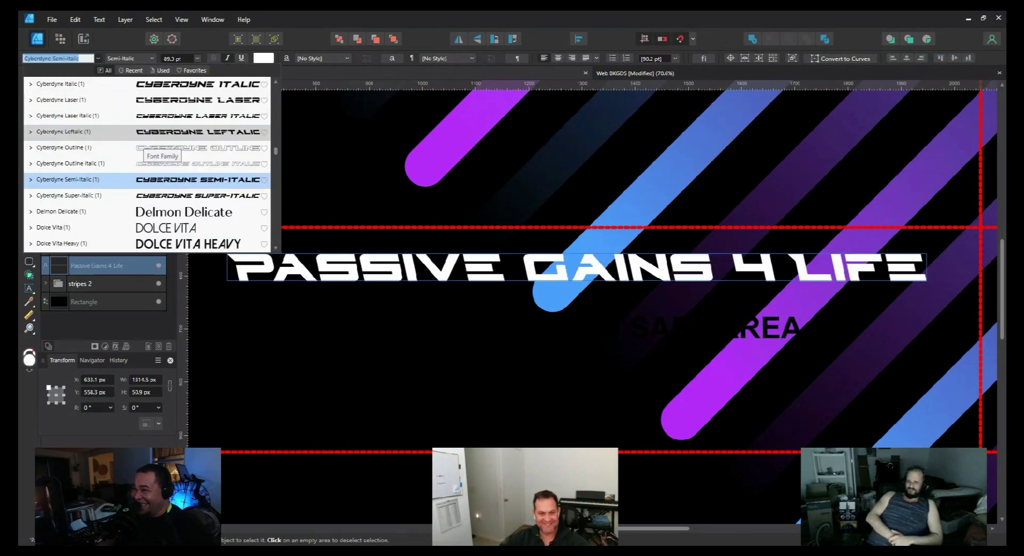
{"action": "scroll", "coordinate": [141, 136], "scroll_direction": "up", "scroll_amount": 1}
{"action": "scroll", "coordinate": [141, 136], "scroll_direction": "down", "scroll_amount": 3}
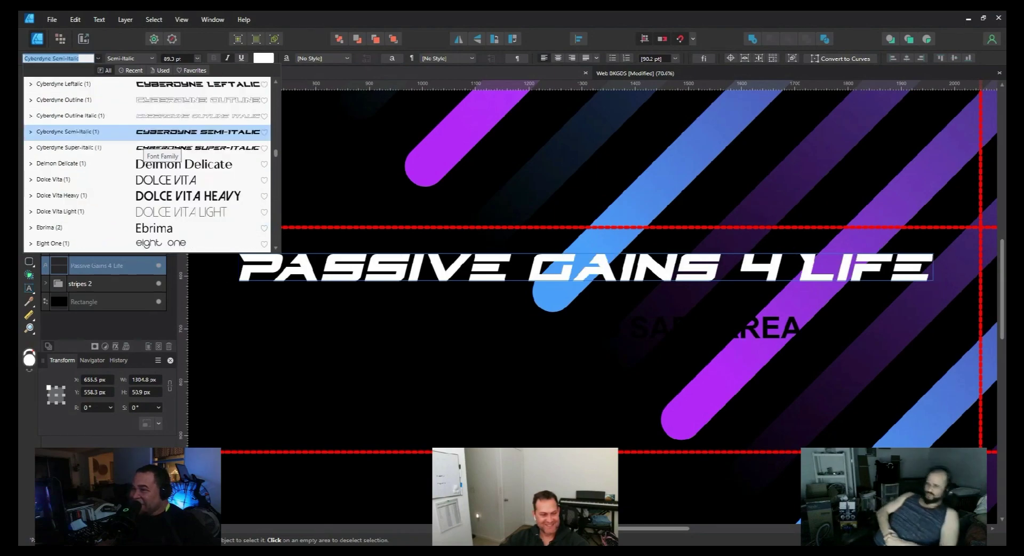
{"action": "scroll", "coordinate": [141, 136], "scroll_direction": "up", "scroll_amount": 2}
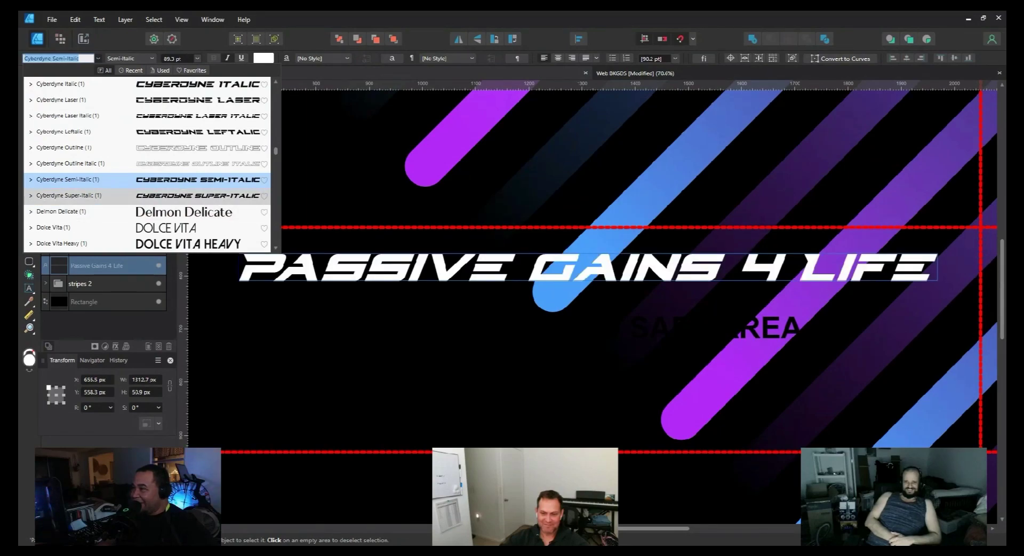
{"action": "scroll", "coordinate": [141, 163], "scroll_direction": "up", "scroll_amount": 1}
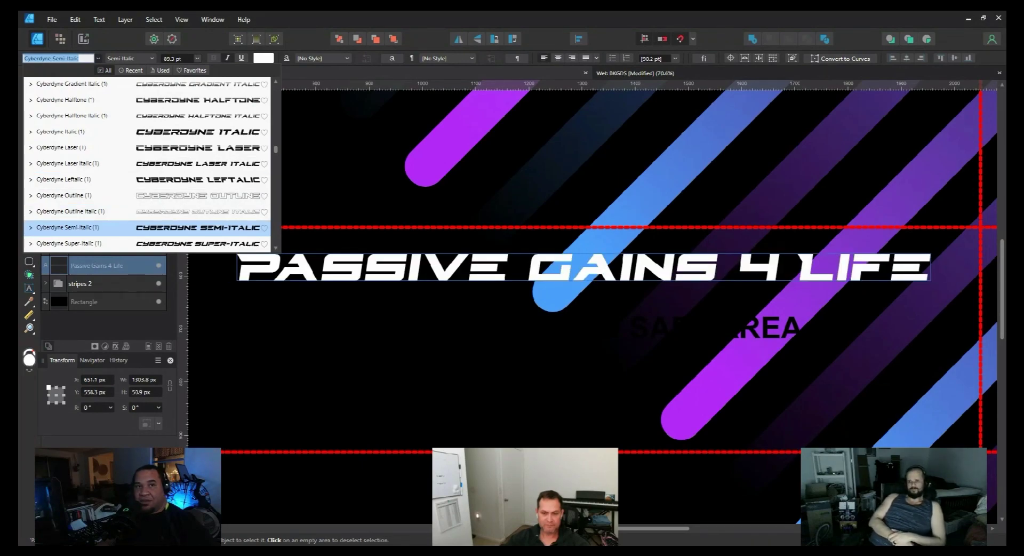
{"action": "key", "text": "Escape"}
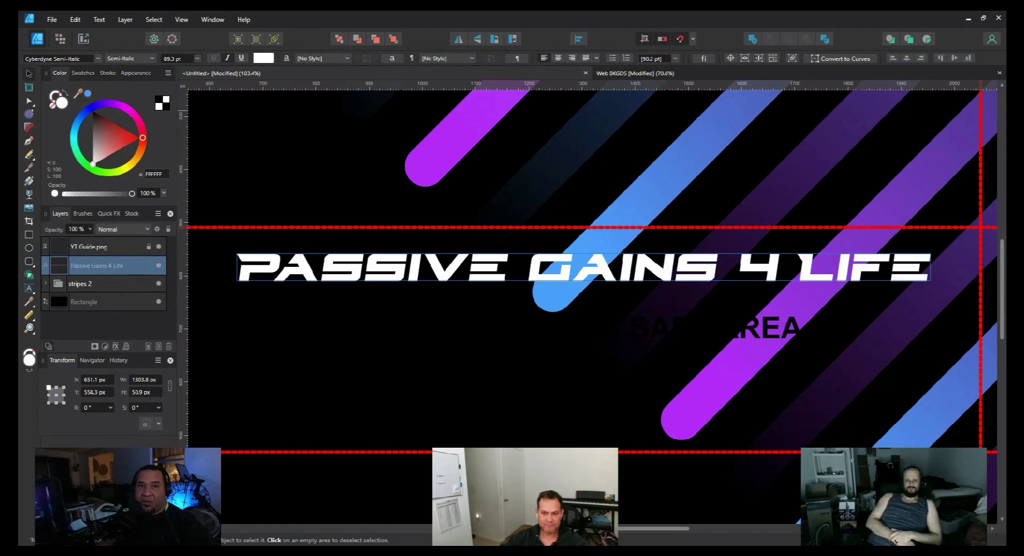
{"action": "key", "text": "Escape"}
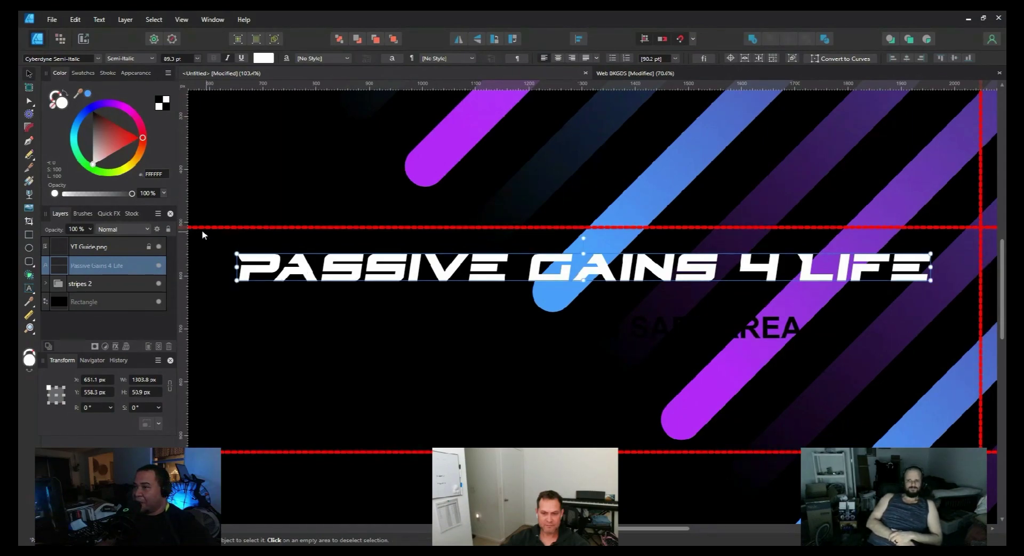
Step: Preview the title in the fonts from Delmon Delicate to Zealot Outline Italic, including Masque, Pervitina Dex, Quantum Round BRK and Skinz
{"action": "left_click", "coordinate": [80, 58]}
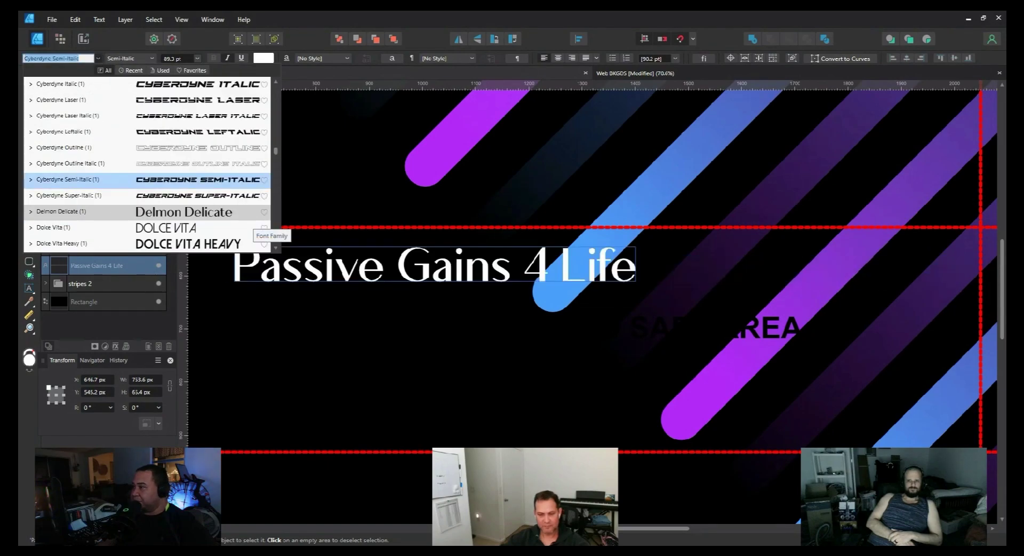
{"action": "scroll", "coordinate": [250, 213], "scroll_direction": "down", "scroll_amount": 1}
{"action": "scroll", "coordinate": [251, 213], "scroll_direction": "down", "scroll_amount": 10}
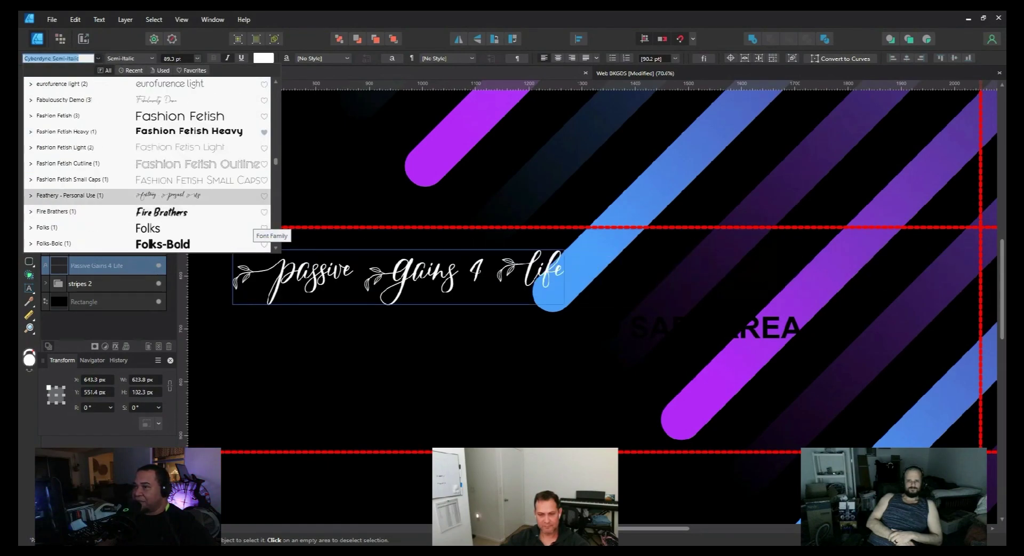
{"action": "scroll", "coordinate": [251, 227], "scroll_direction": "down", "scroll_amount": 4}
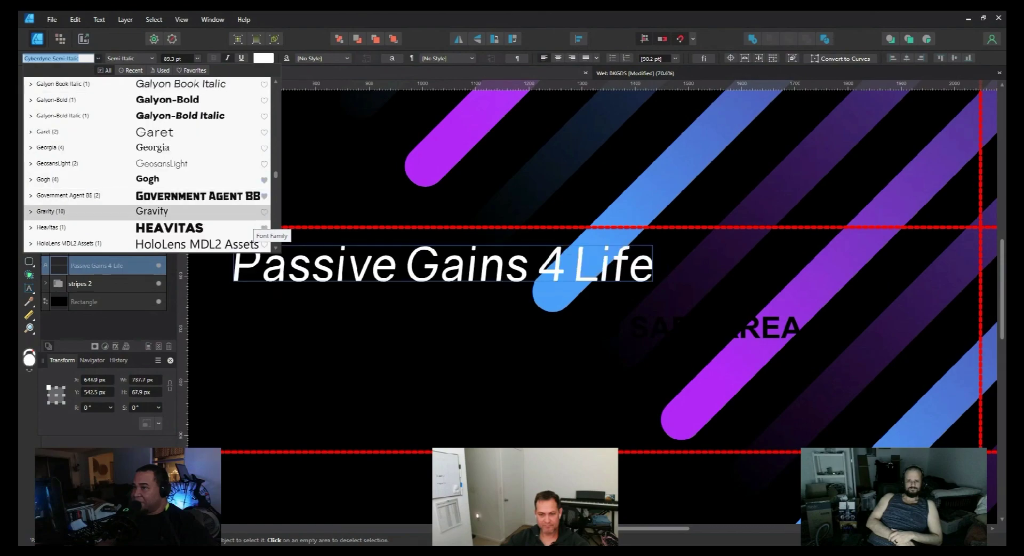
{"action": "scroll", "coordinate": [250, 228], "scroll_direction": "down", "scroll_amount": 10}
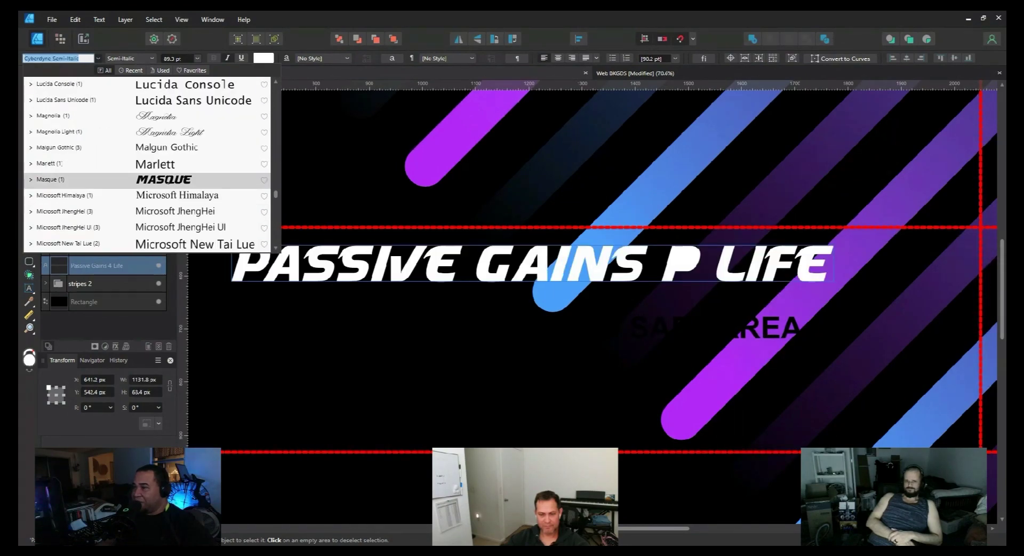
{"action": "scroll", "coordinate": [213, 192], "scroll_direction": "down", "scroll_amount": 8}
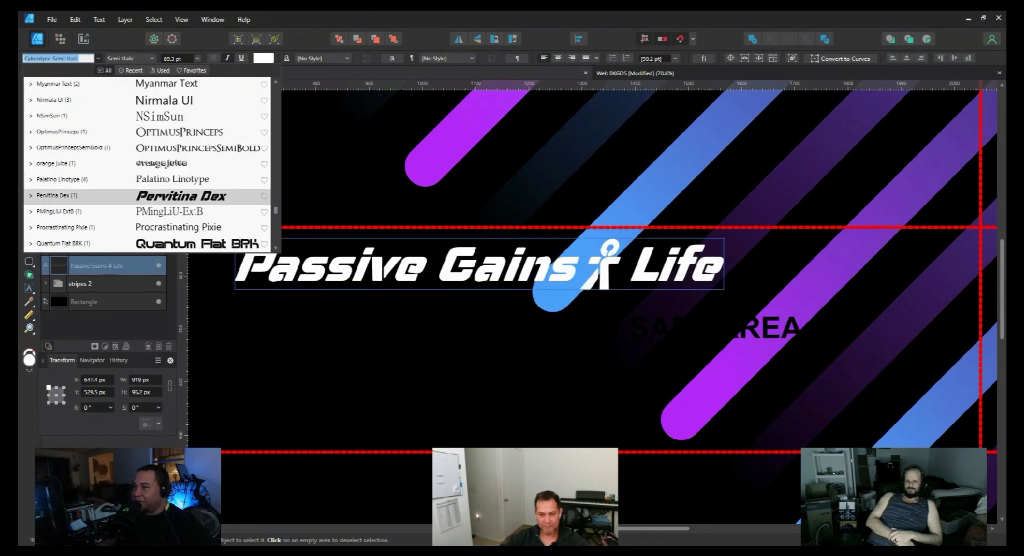
{"action": "scroll", "coordinate": [213, 176], "scroll_direction": "down", "scroll_amount": 2}
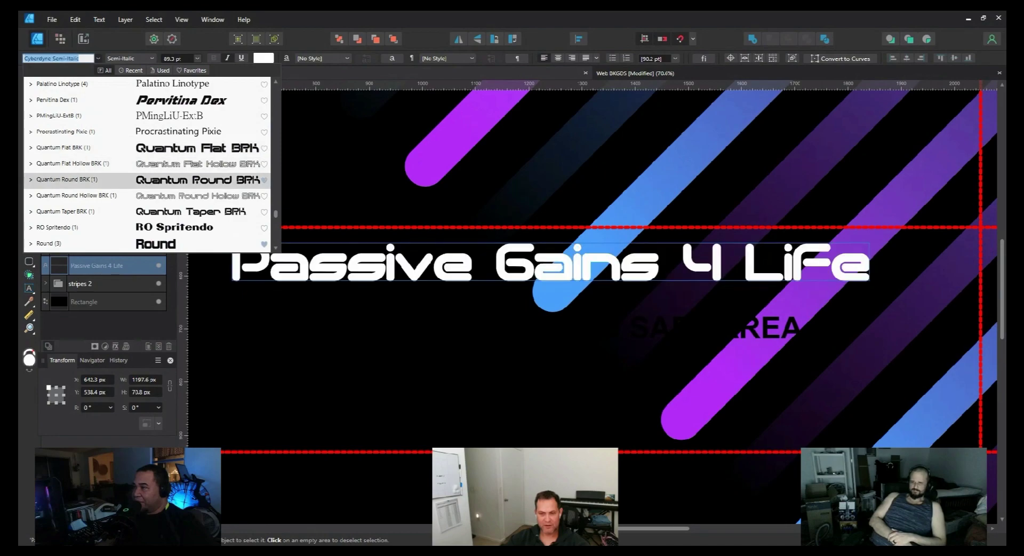
{"action": "scroll", "coordinate": [213, 163], "scroll_direction": "down", "scroll_amount": 2}
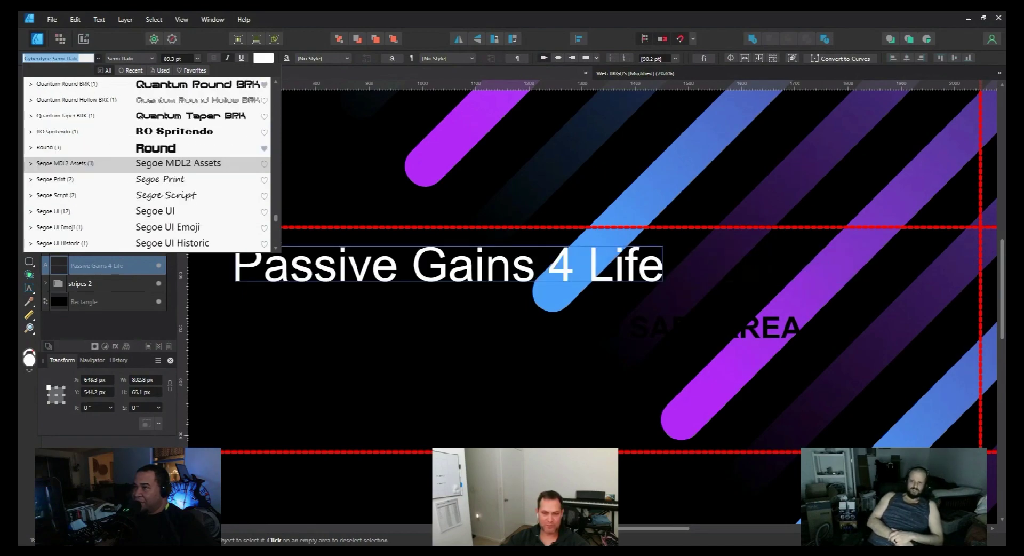
{"action": "scroll", "coordinate": [213, 163], "scroll_direction": "down", "scroll_amount": 3}
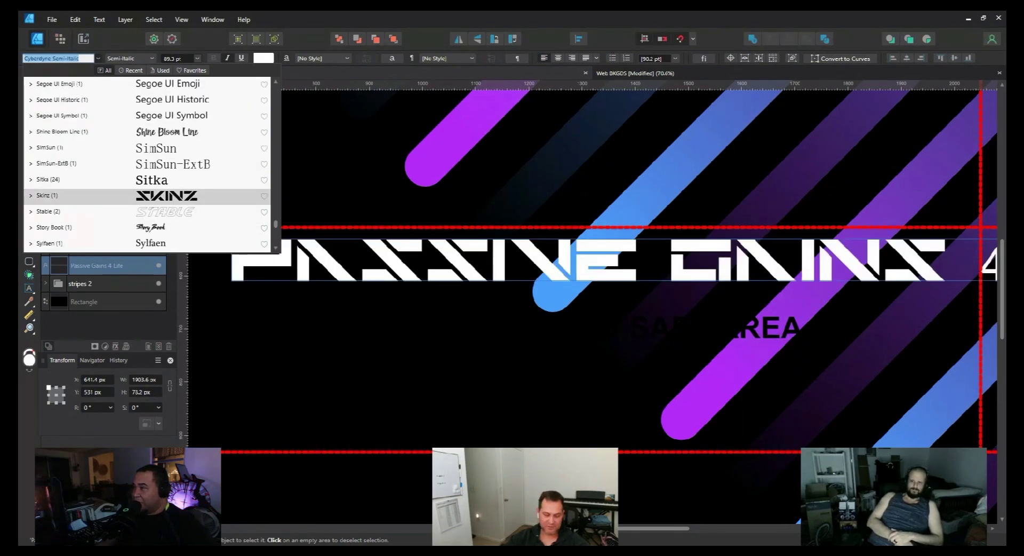
{"action": "scroll", "coordinate": [213, 196], "scroll_direction": "down", "scroll_amount": 1}
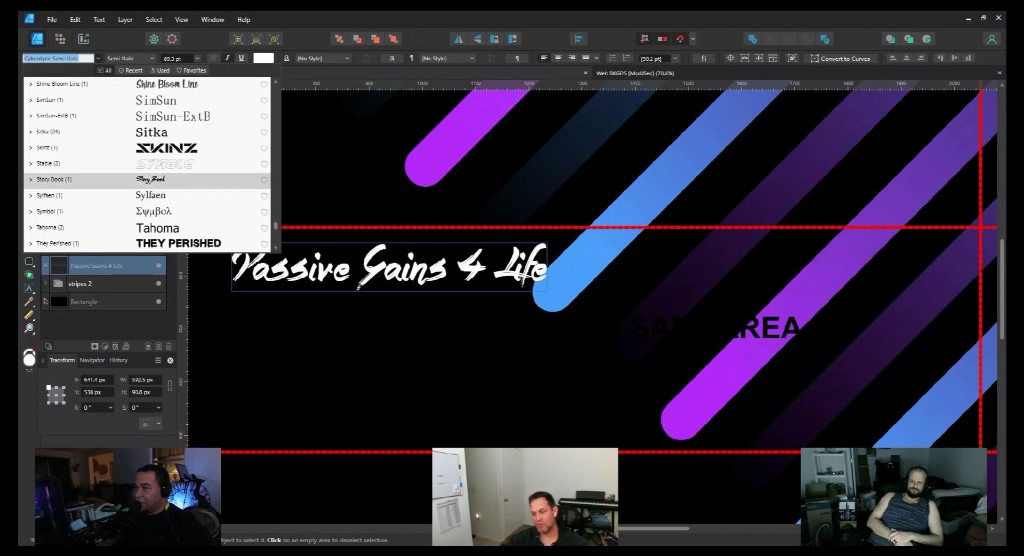
{"action": "scroll", "coordinate": [213, 212], "scroll_direction": "down", "scroll_amount": 1}
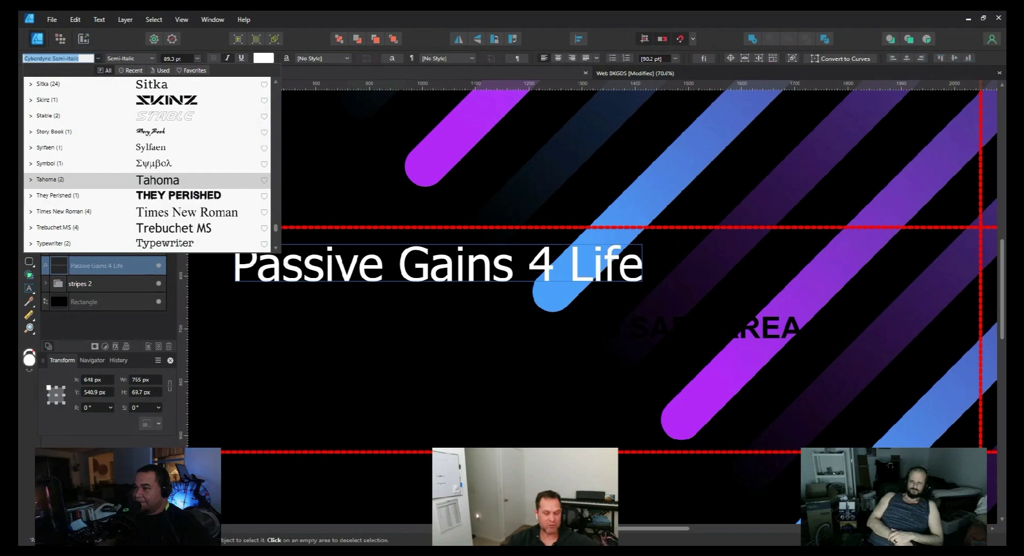
{"action": "scroll", "coordinate": [213, 180], "scroll_direction": "down", "scroll_amount": 2}
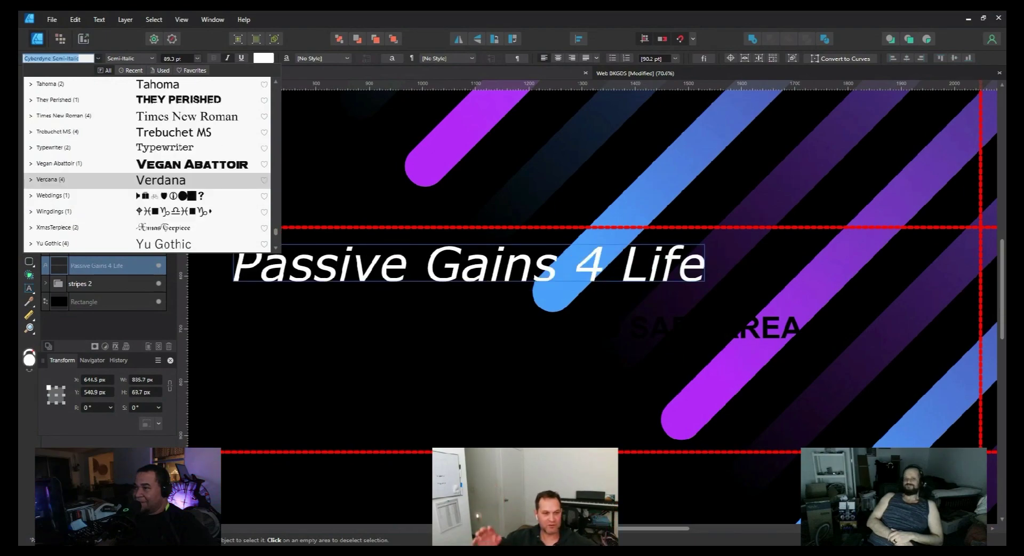
{"action": "scroll", "coordinate": [214, 211], "scroll_direction": "down", "scroll_amount": 2}
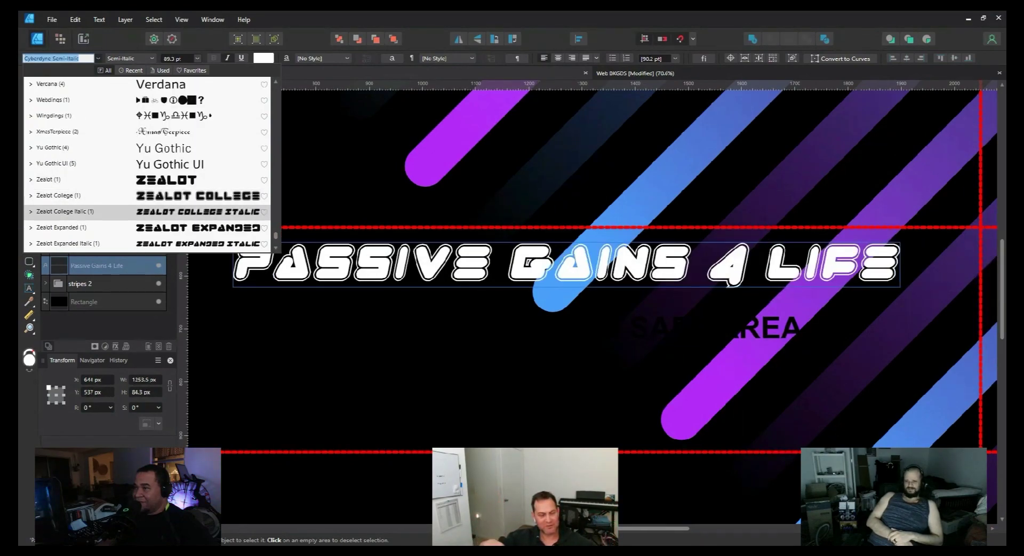
{"action": "scroll", "coordinate": [213, 211], "scroll_direction": "down", "scroll_amount": 2}
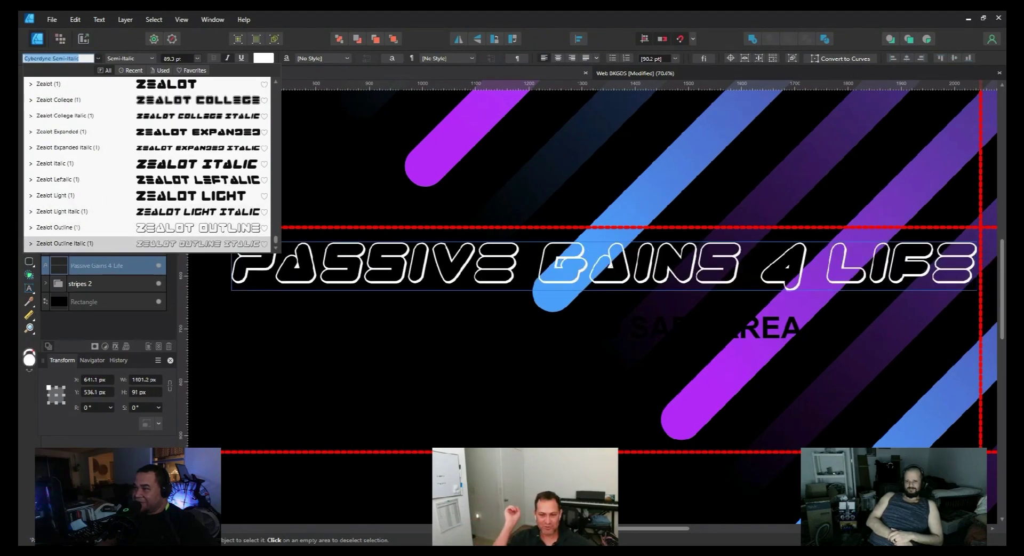
Step: Go back through the font previews from Zealot Outline Italic to the Cyberdyne family, rechecking the title in Quantum Taper BRK and OptimusPrinceps
{"action": "scroll", "coordinate": [214, 229], "scroll_direction": "up", "scroll_amount": 12}
{"action": "scroll", "coordinate": [213, 229], "scroll_direction": "down", "scroll_amount": 3}
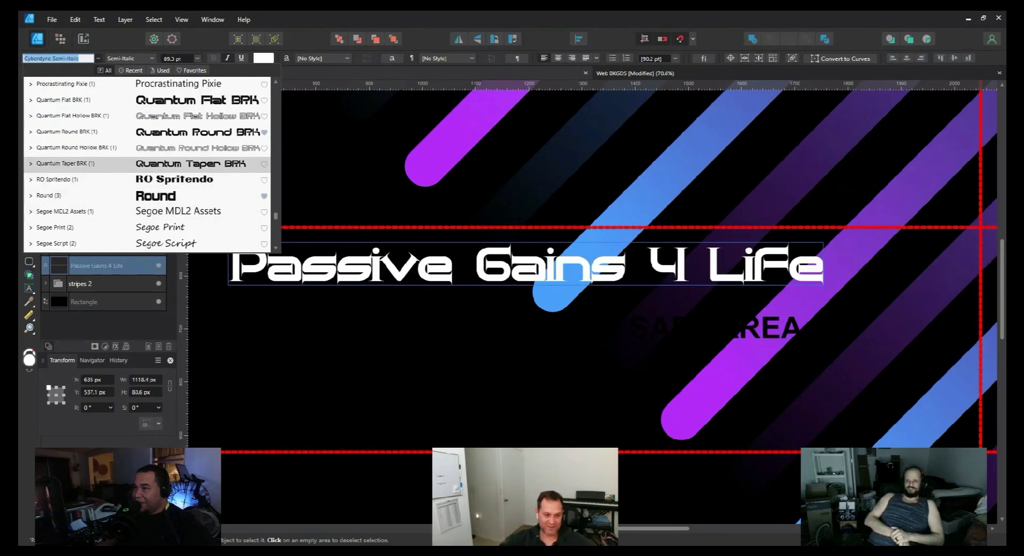
{"action": "scroll", "coordinate": [150, 163], "scroll_direction": "up", "scroll_amount": 3}
{"action": "scroll", "coordinate": [149, 163], "scroll_direction": "up", "scroll_amount": 3}
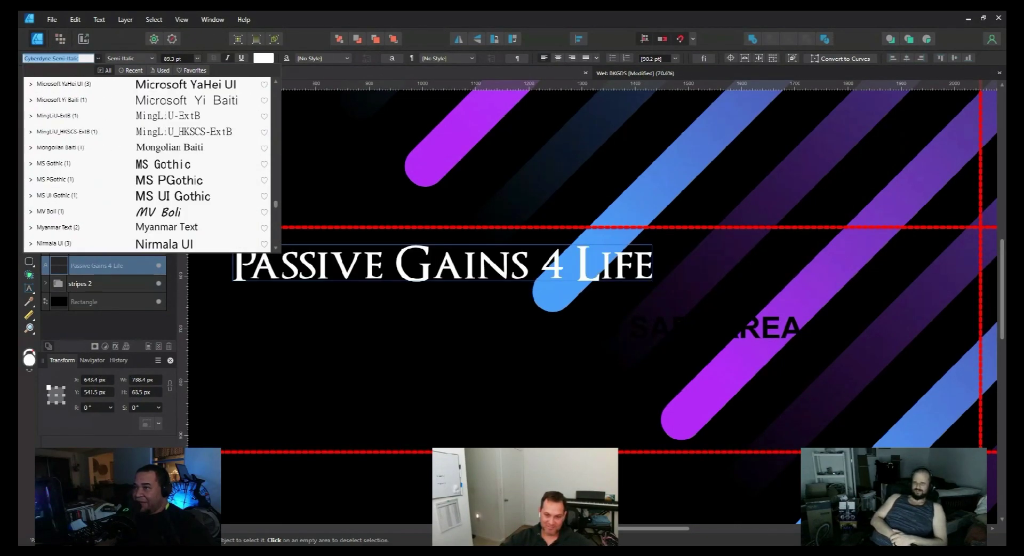
{"action": "scroll", "coordinate": [149, 164], "scroll_direction": "up", "scroll_amount": 10}
{"action": "scroll", "coordinate": [149, 163], "scroll_direction": "up", "scroll_amount": 12}
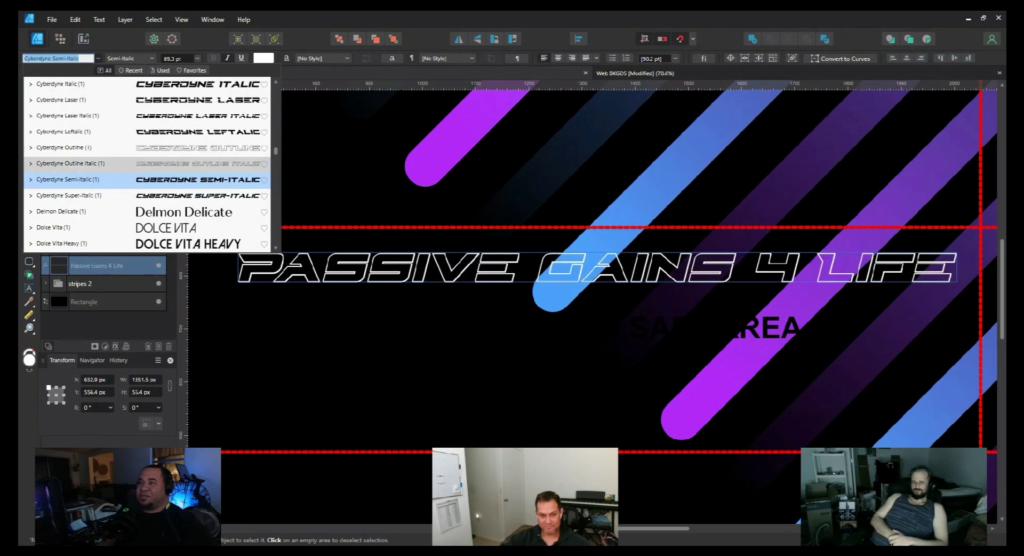
Step: Compare the title in the Cyberdyne variants and mark Cyberdyne Halftone Italic, Laser Italic and Condensed as favorite fonts
{"action": "scroll", "coordinate": [146, 163], "scroll_direction": "up", "scroll_amount": 1}
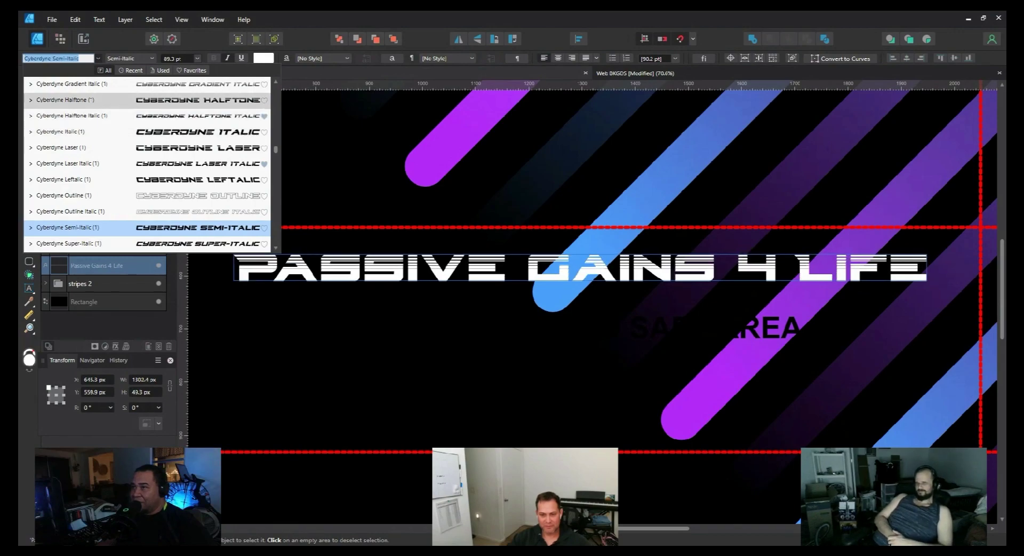
{"action": "scroll", "coordinate": [144, 115], "scroll_direction": "up", "scroll_amount": 3}
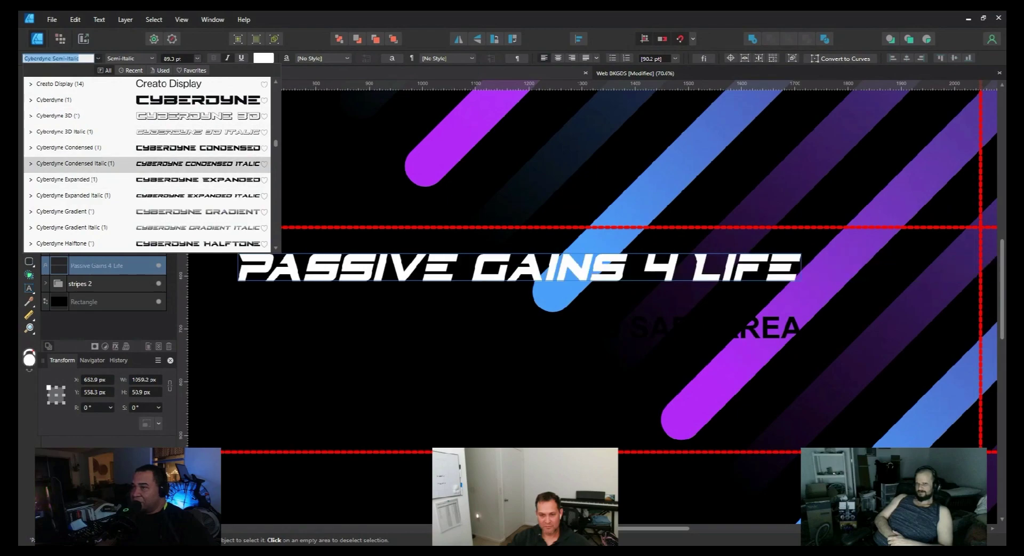
{"action": "scroll", "coordinate": [144, 164], "scroll_direction": "down", "scroll_amount": 2}
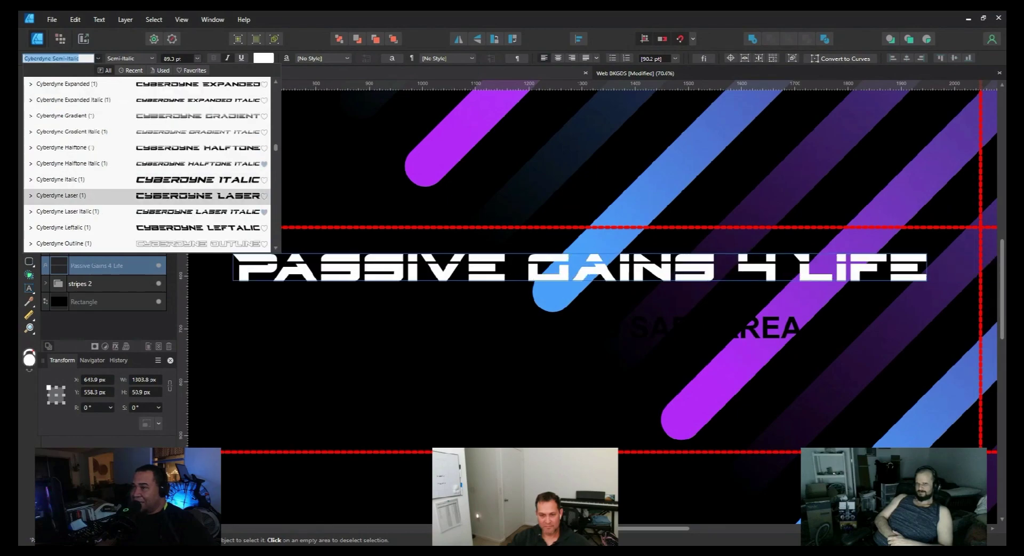
{"action": "scroll", "coordinate": [144, 164], "scroll_direction": "down", "scroll_amount": 2}
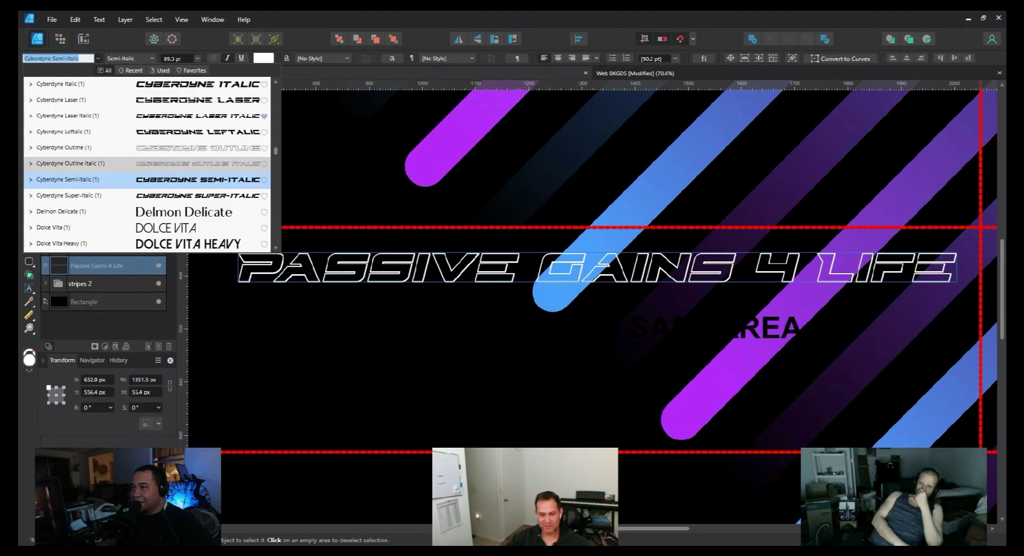
{"action": "scroll", "coordinate": [147, 160], "scroll_direction": "up", "scroll_amount": 1}
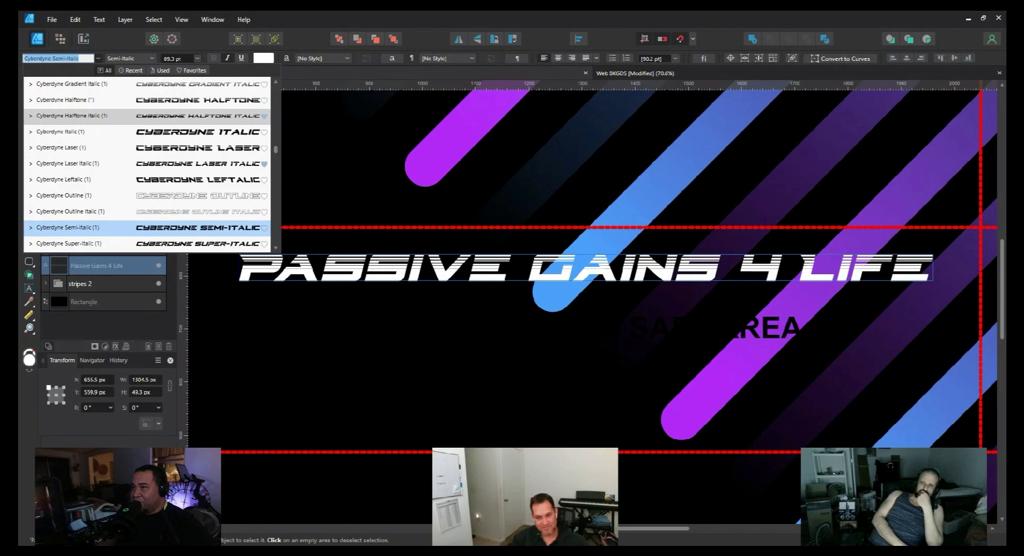
{"action": "scroll", "coordinate": [147, 163], "scroll_direction": "up", "scroll_amount": 2}
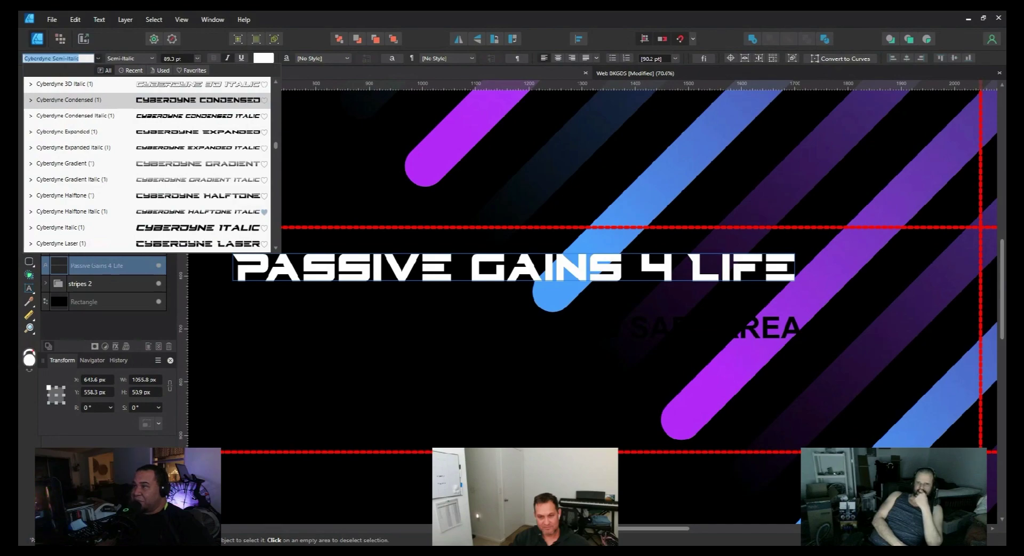
{"action": "key", "text": "Down"}
{"action": "key", "text": "Down"}
{"action": "key", "text": "Down"}
{"action": "key", "text": "Down"}
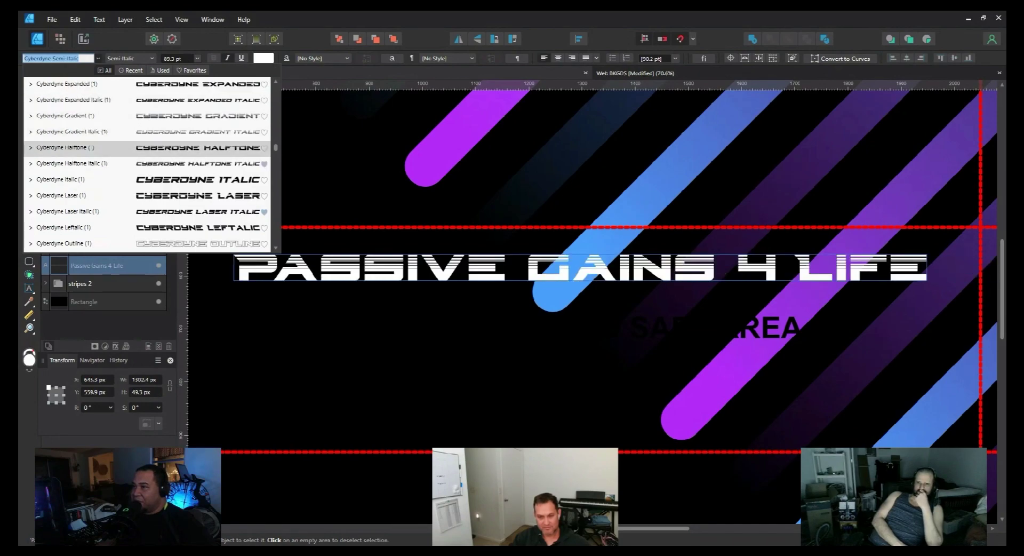
Step: Set only the word "Passive" in the title to the favorite font Cyberdyne Halftone Italic
{"action": "left_click", "coordinate": [403, 395]}
{"action": "mouse_move", "coordinate": [527, 303]}
{"action": "left_mouse_down"}
{"action": "mouse_move", "coordinate": [556, 299]}
{"action": "mouse_move", "coordinate": [520, 293]}
{"action": "left_mouse_up"}
{"action": "left_click", "coordinate": [449, 261]}
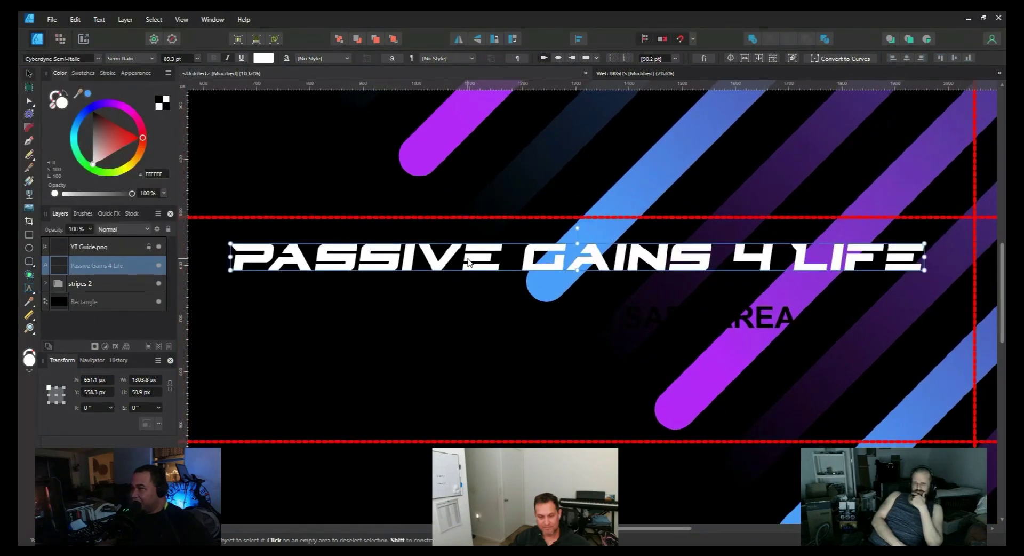
{"action": "double_click", "coordinate": [470, 261]}
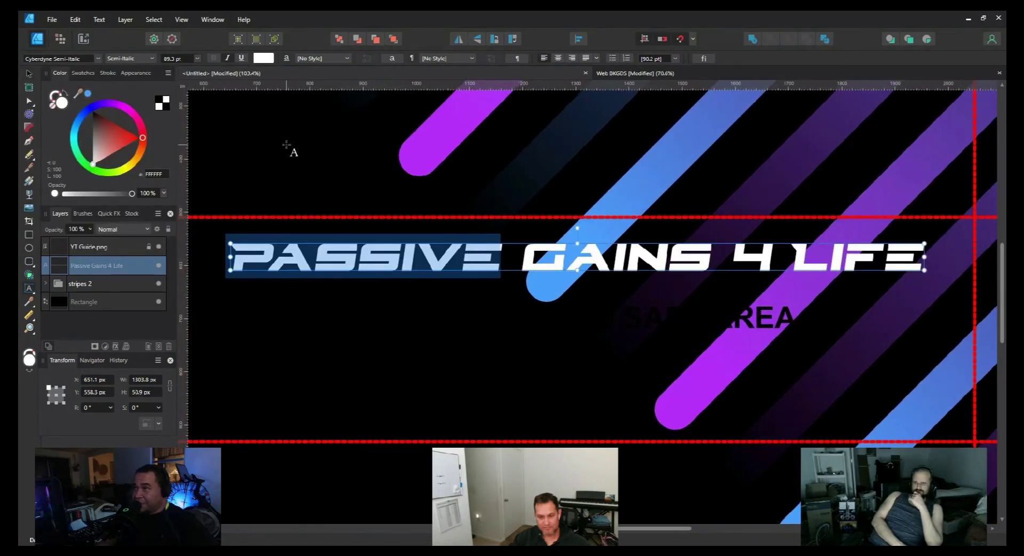
{"action": "left_click", "coordinate": [98, 58]}
{"action": "scroll", "coordinate": [149, 163], "scroll_direction": "down", "scroll_amount": 3}
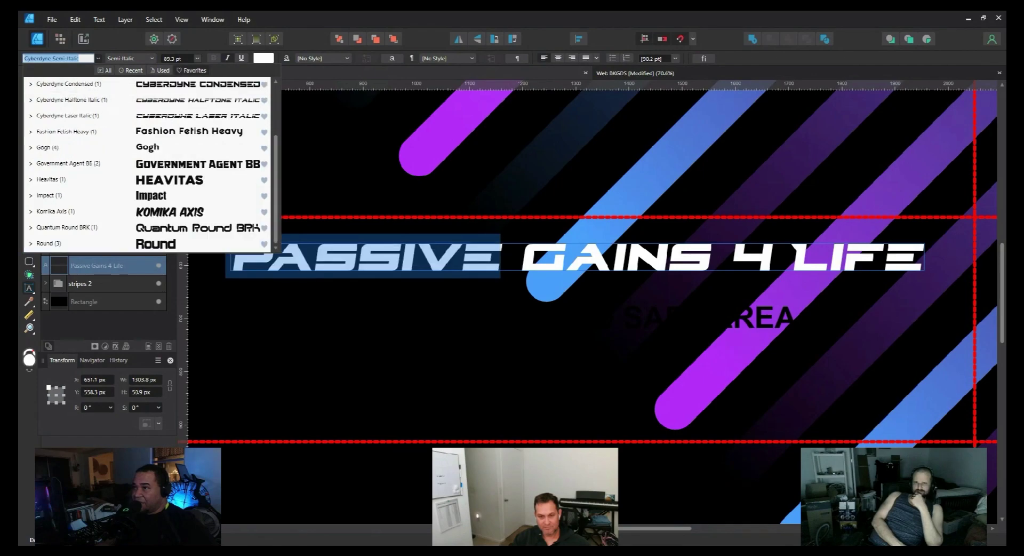
{"action": "scroll", "coordinate": [219, 176], "scroll_direction": "up", "scroll_amount": 2}
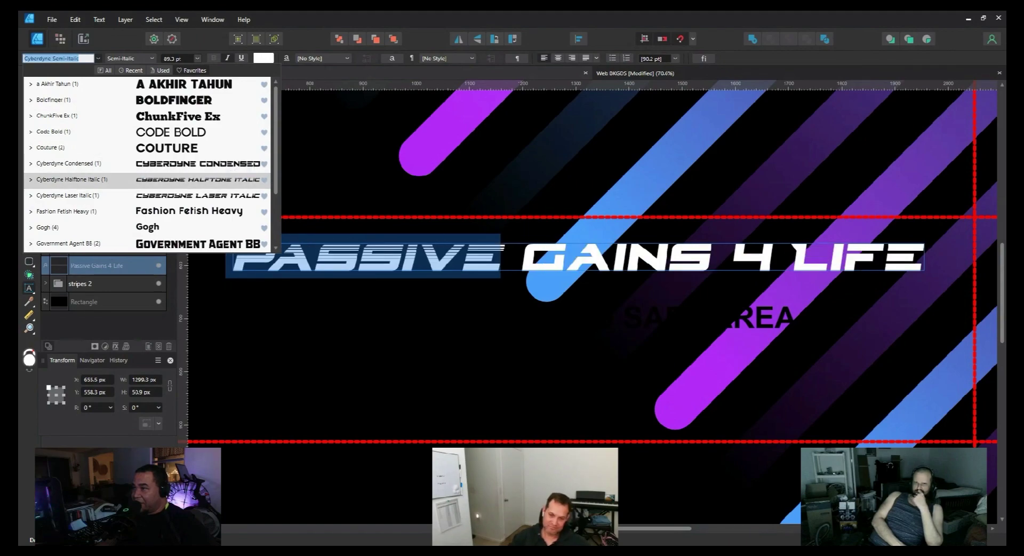
{"action": "left_click", "coordinate": [217, 180]}
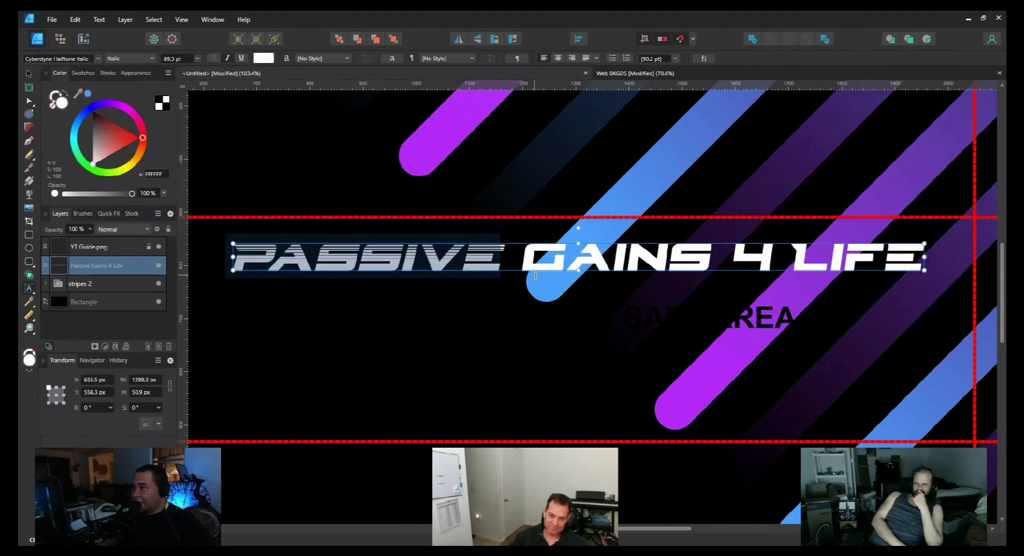
Step: Set the word "Gains" in the title to Cyberdyne Laser Italic
{"action": "left_click", "coordinate": [521, 259]}
{"action": "left_click_drag", "start_coordinate": [520, 259], "coordinate": [720, 264]}
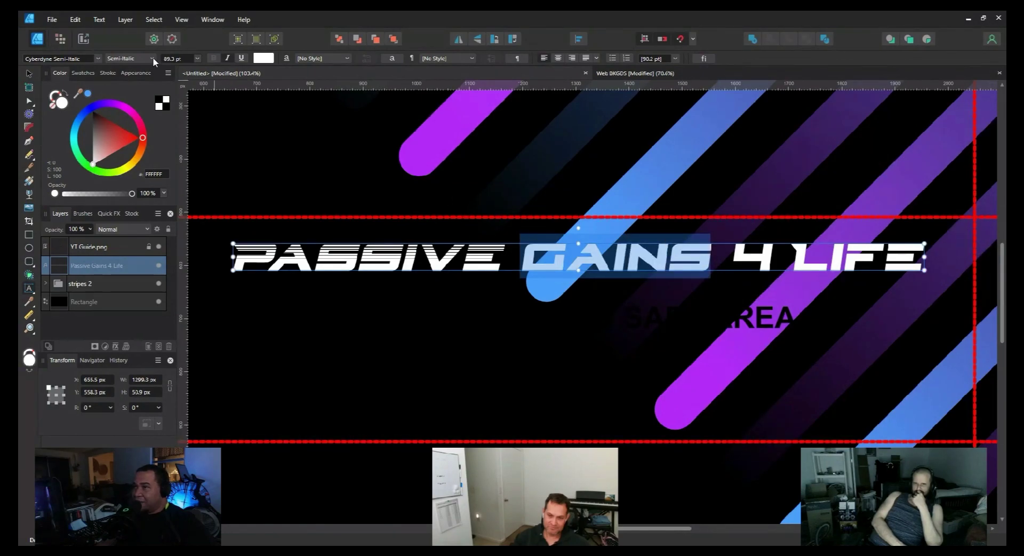
{"action": "left_click", "coordinate": [59, 59]}
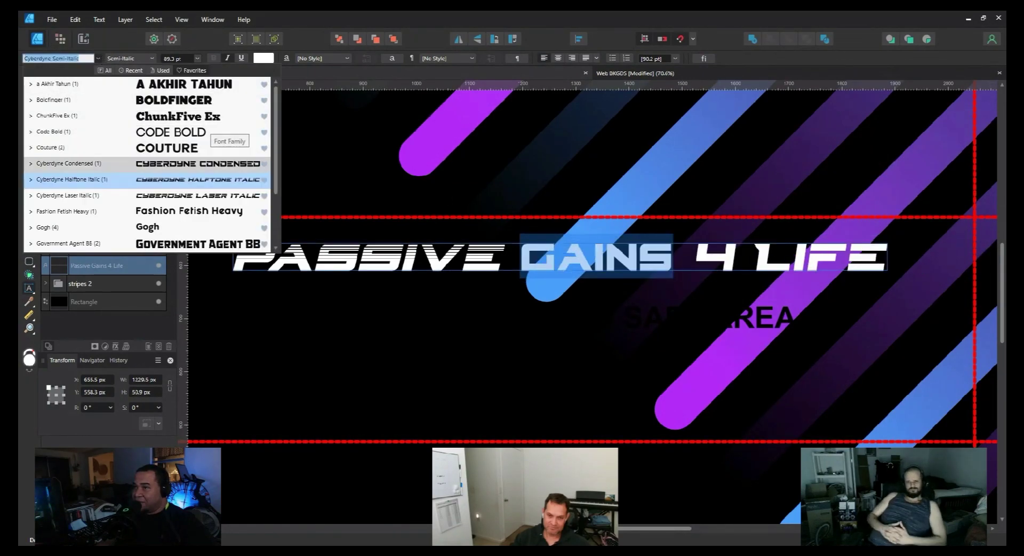
{"action": "scroll", "coordinate": [229, 154], "scroll_direction": "down", "scroll_amount": 1}
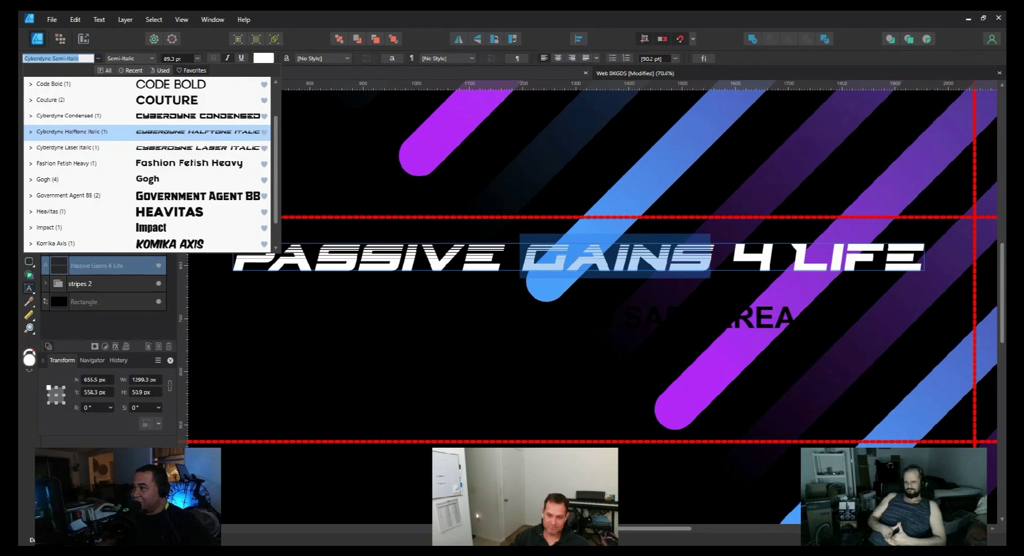
{"action": "left_click", "coordinate": [160, 147]}
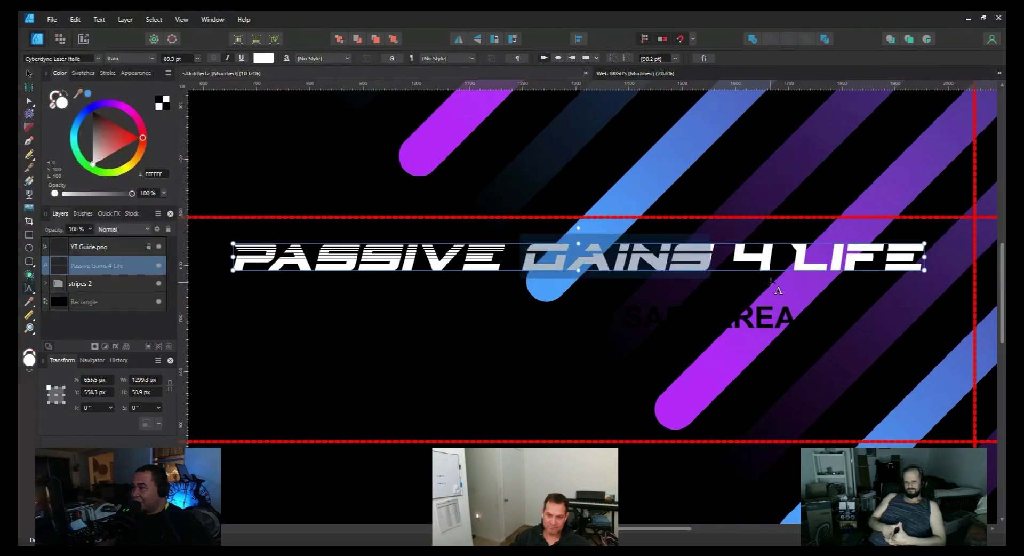
Step: Set the word "Life" in the title to Cyberdyne Condensed and leave text editing
{"action": "left_click_drag", "start_coordinate": [788, 261], "coordinate": [924, 261]}
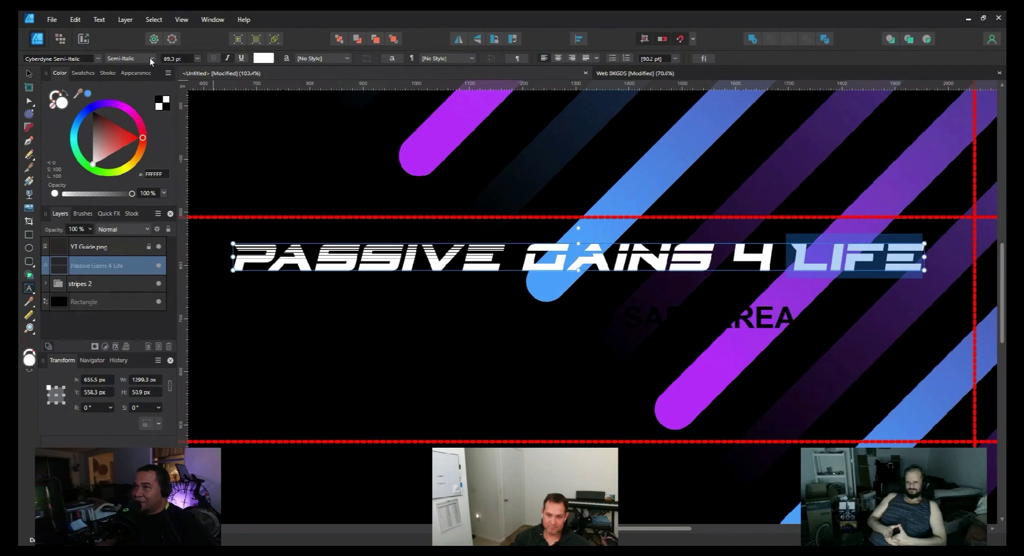
{"action": "left_click", "coordinate": [97, 58]}
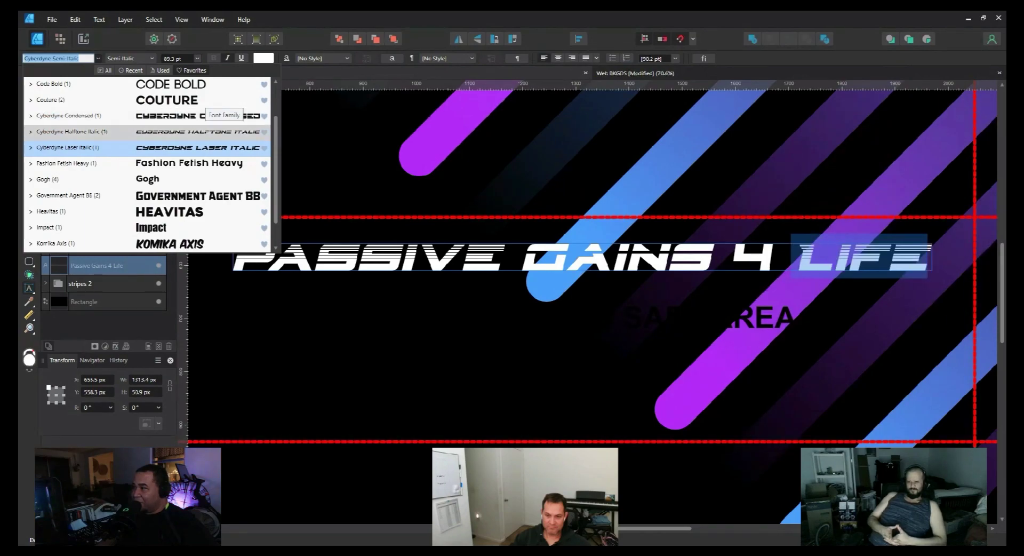
{"action": "left_click", "coordinate": [207, 115]}
{"action": "left_click", "coordinate": [336, 290]}
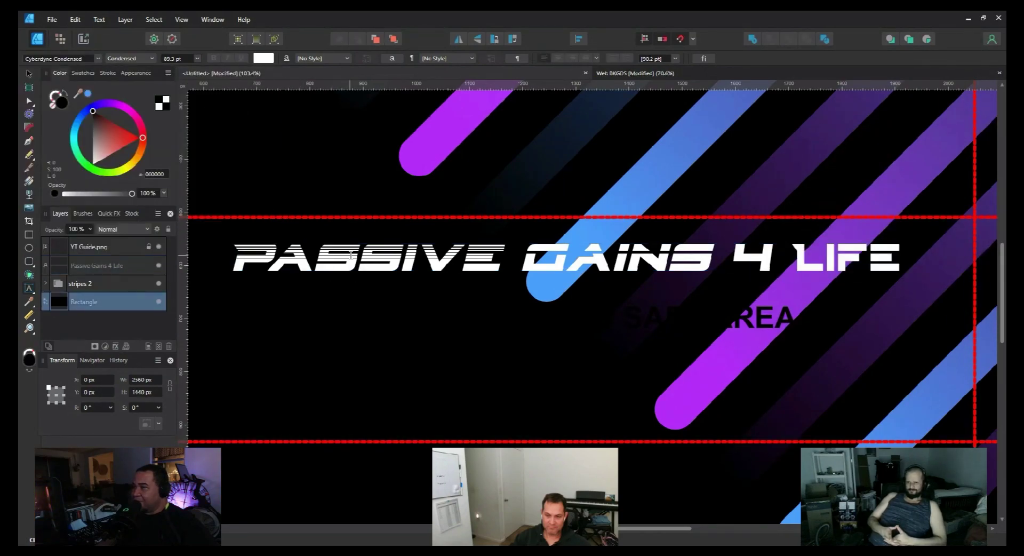
Step: Try shearing the whole "Passive Gains 4 Life" title by about 13.3°
{"action": "left_click", "coordinate": [29, 73]}
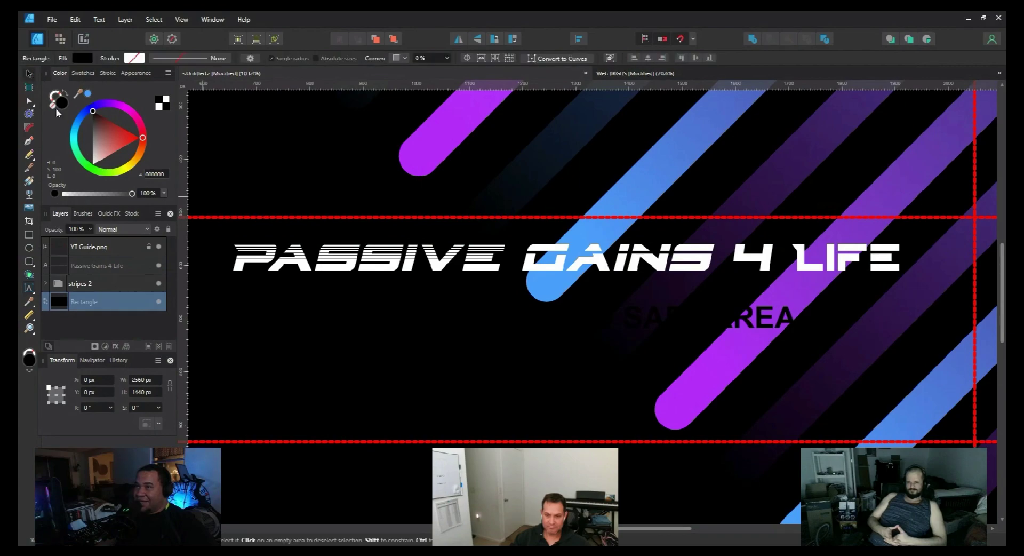
{"action": "left_click", "coordinate": [366, 270]}
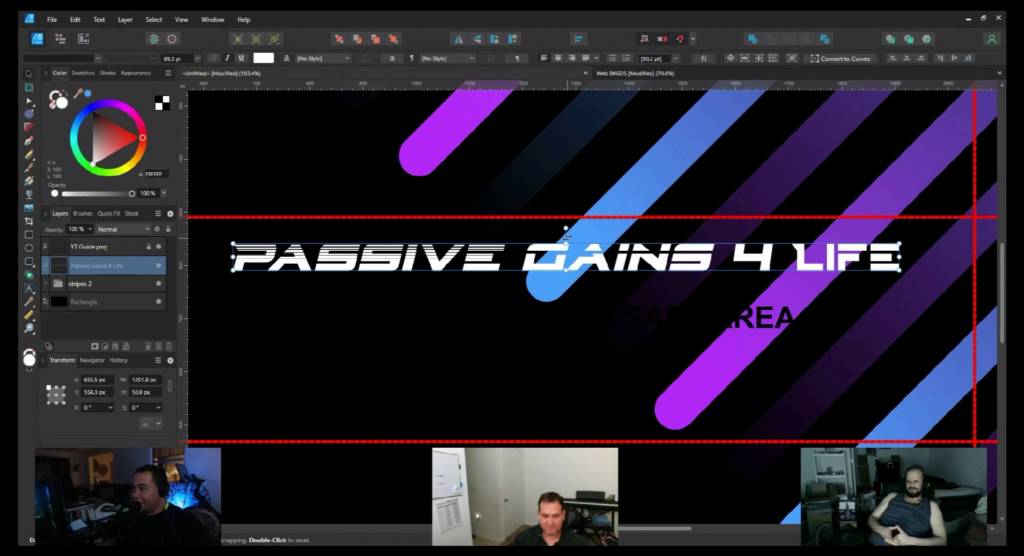
{"action": "mouse_move", "coordinate": [567, 237]}
{"action": "left_mouse_down"}
{"action": "mouse_move", "coordinate": [547, 241]}
{"action": "mouse_move", "coordinate": [582, 239]}
{"action": "mouse_move", "coordinate": [528, 240]}
{"action": "mouse_move", "coordinate": [604, 246]}
{"action": "mouse_move", "coordinate": [541, 243]}
{"action": "mouse_move", "coordinate": [588, 249]}
{"action": "mouse_move", "coordinate": [560, 247]}
{"action": "left_mouse_up"}
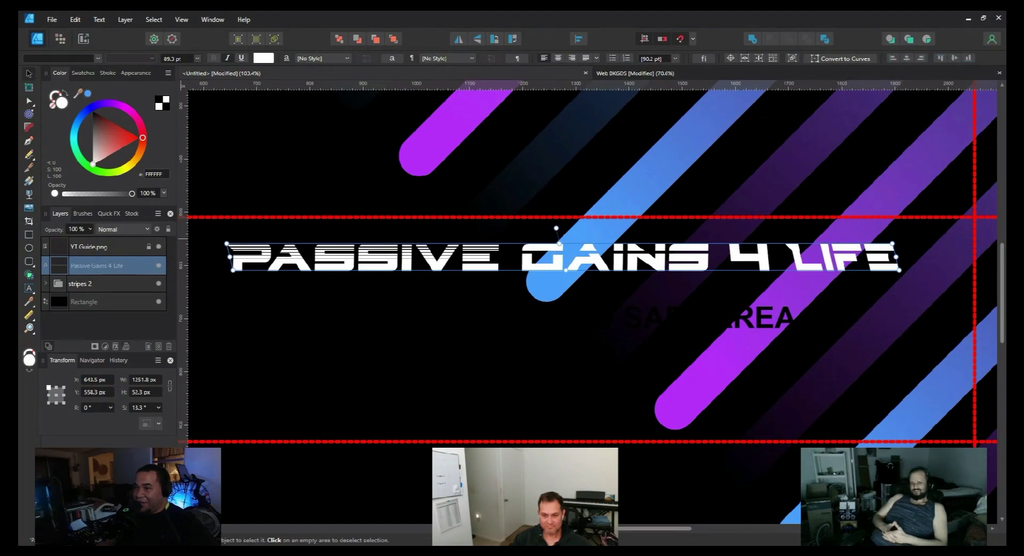
Step: Try a Mesh warp on the title, pulling its lower-left corner far down, and undo that pull
{"action": "left_click", "coordinate": [126, 345]}
{"action": "left_click", "coordinate": [144, 355]}
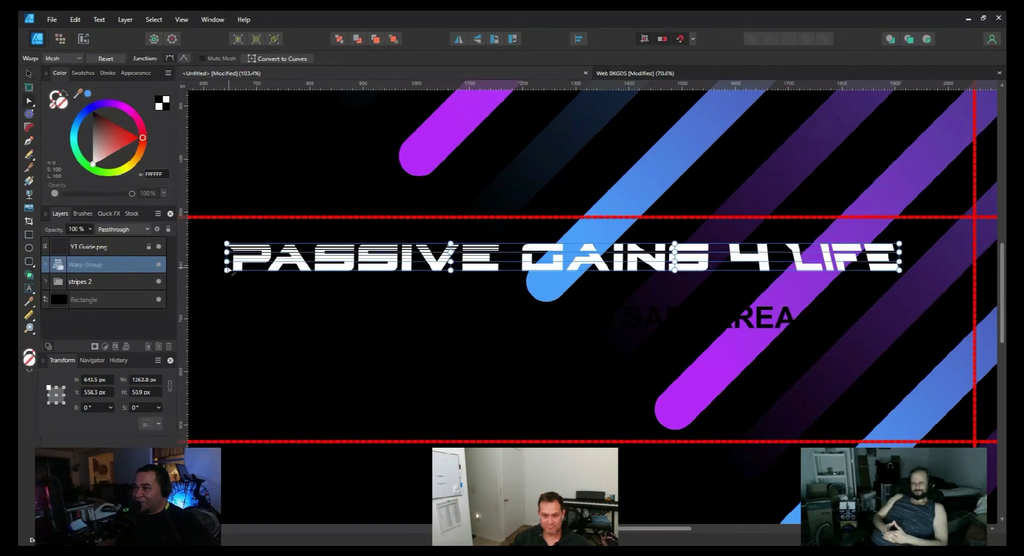
{"action": "left_click_drag", "start_coordinate": [227, 278], "coordinate": [223, 367]}
{"action": "key", "text": "ctrl+z"}
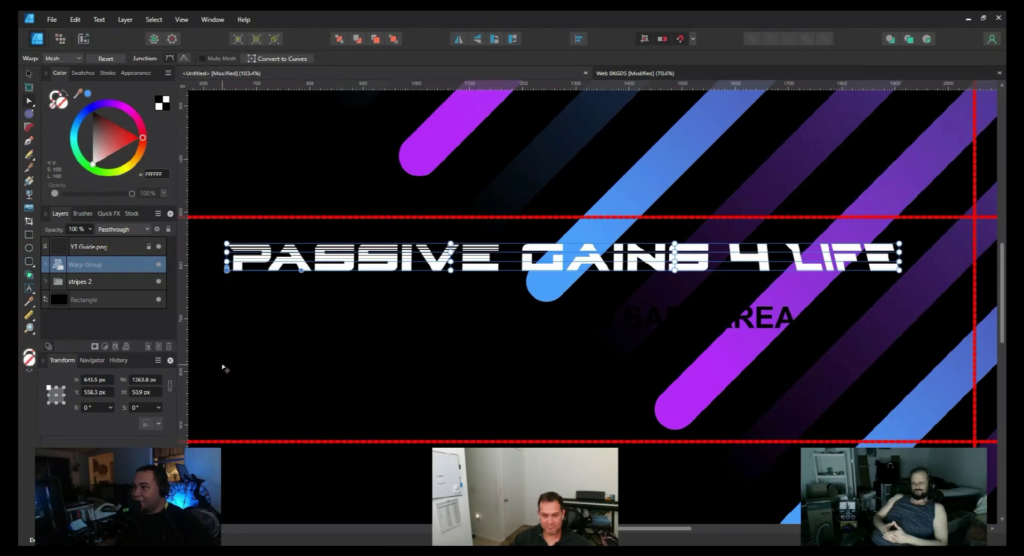
Step: Remove the warp group from the title and revert its shear
{"action": "left_click", "coordinate": [242, 366]}
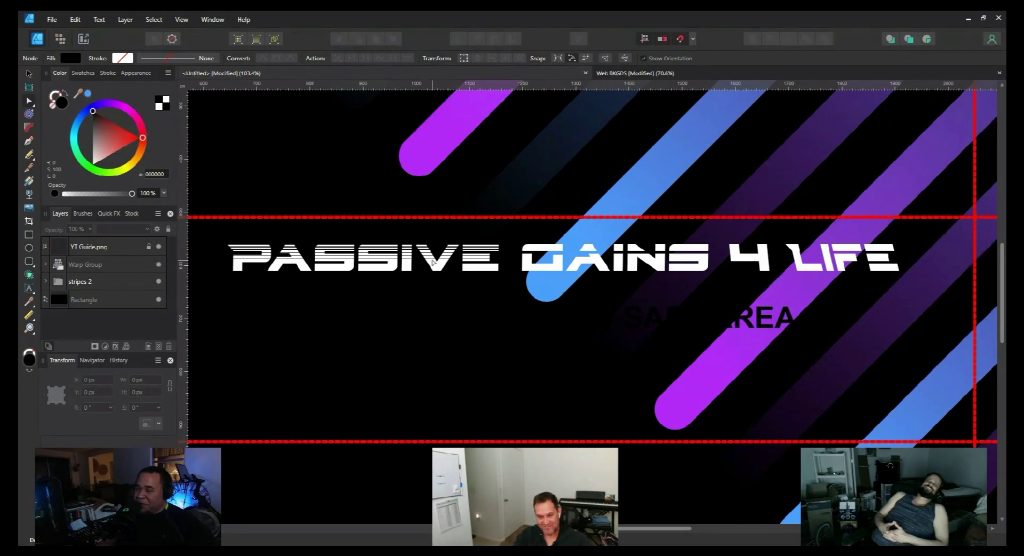
{"action": "left_click", "coordinate": [437, 261]}
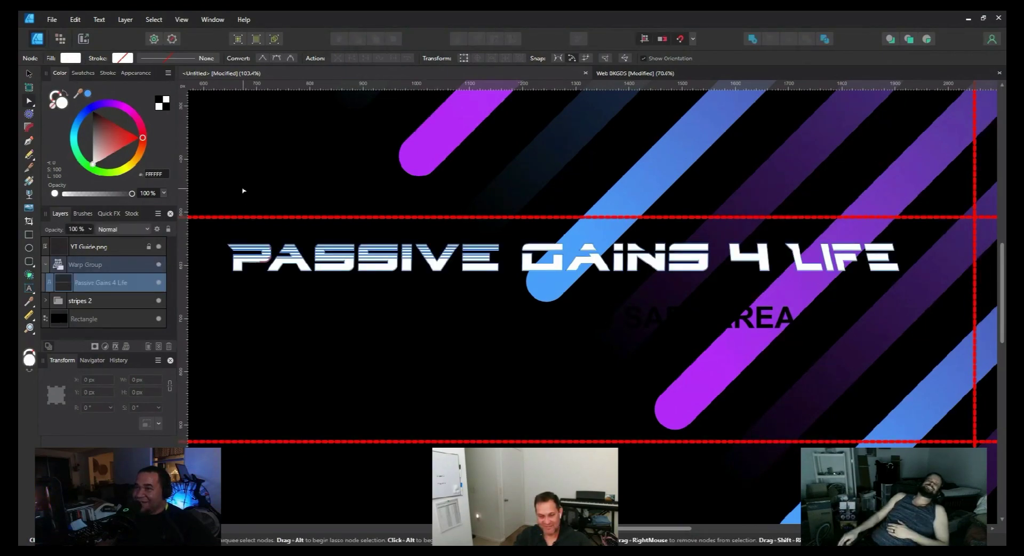
{"action": "left_click", "coordinate": [30, 74]}
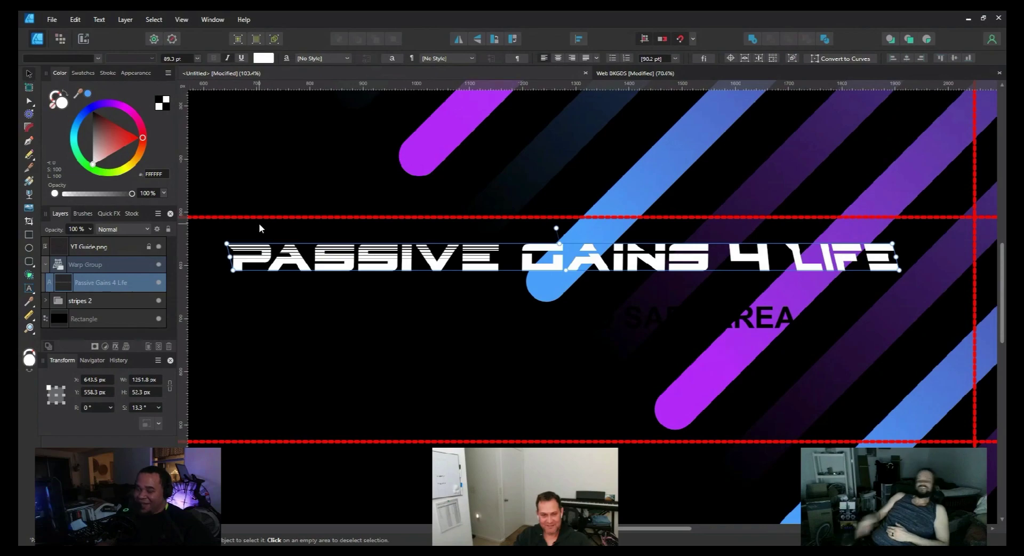
{"action": "key", "text": "Escape"}
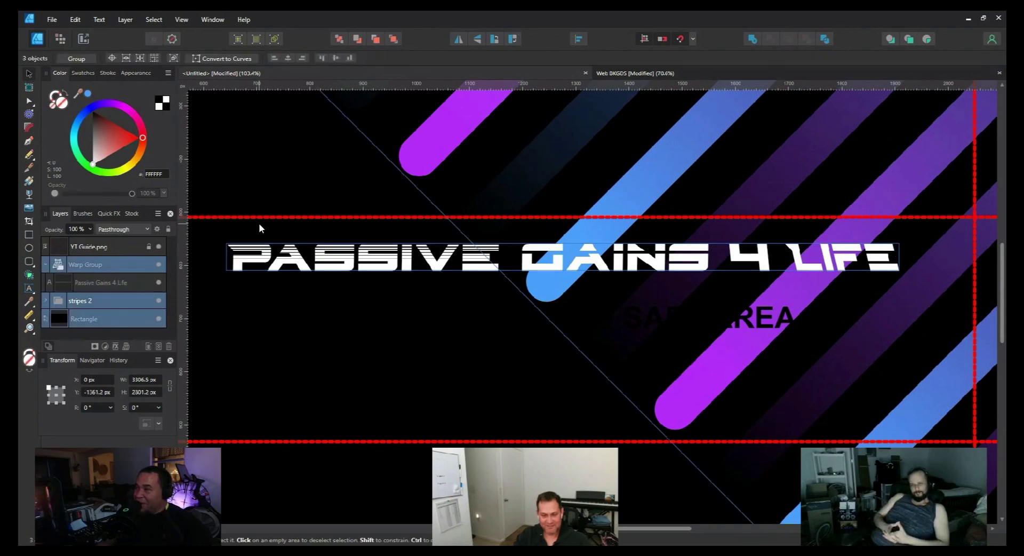
{"action": "double_click", "coordinate": [317, 269]}
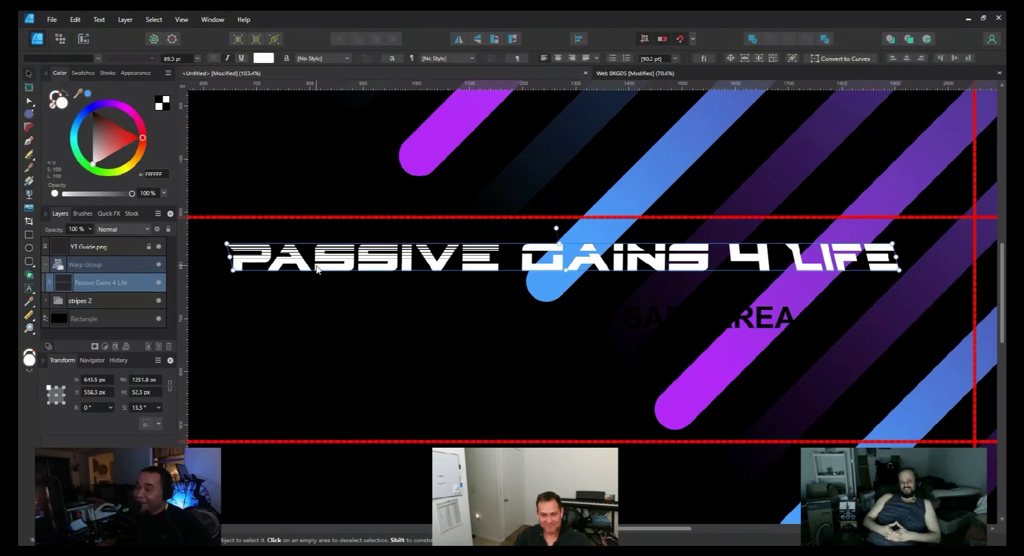
{"action": "key", "text": "ctrl+a"}
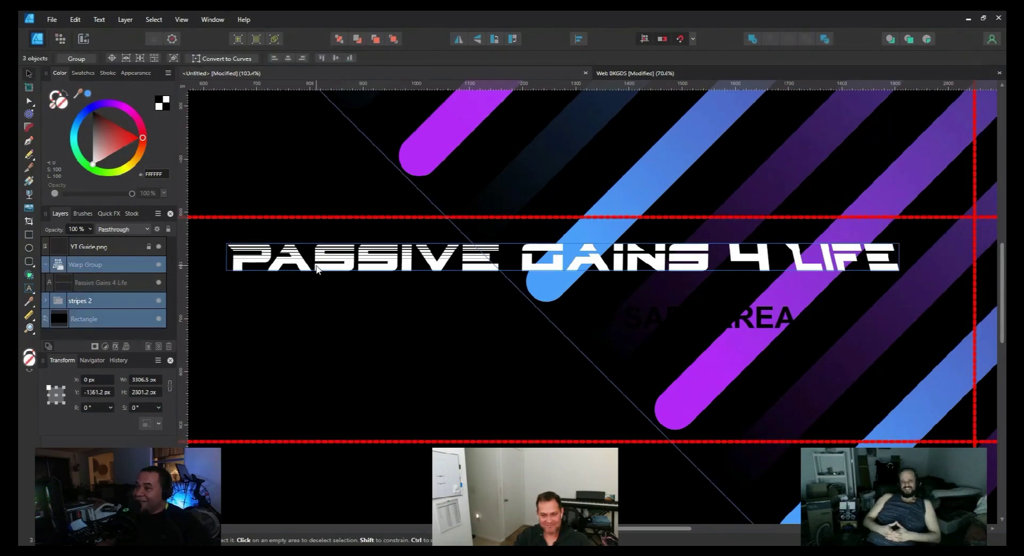
{"action": "double_click", "coordinate": [233, 256]}
{"action": "key", "text": "Escape"}
{"action": "key", "text": "ctrl+shift+g"}
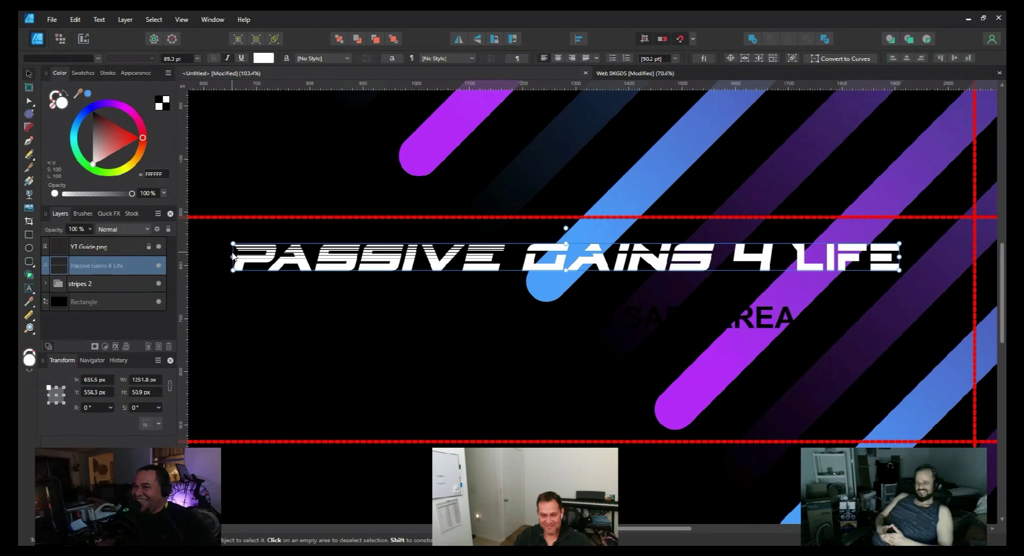
Step: Select all of the title's text and preview it in the Cyberdyne font variants
{"action": "double_click", "coordinate": [255, 259]}
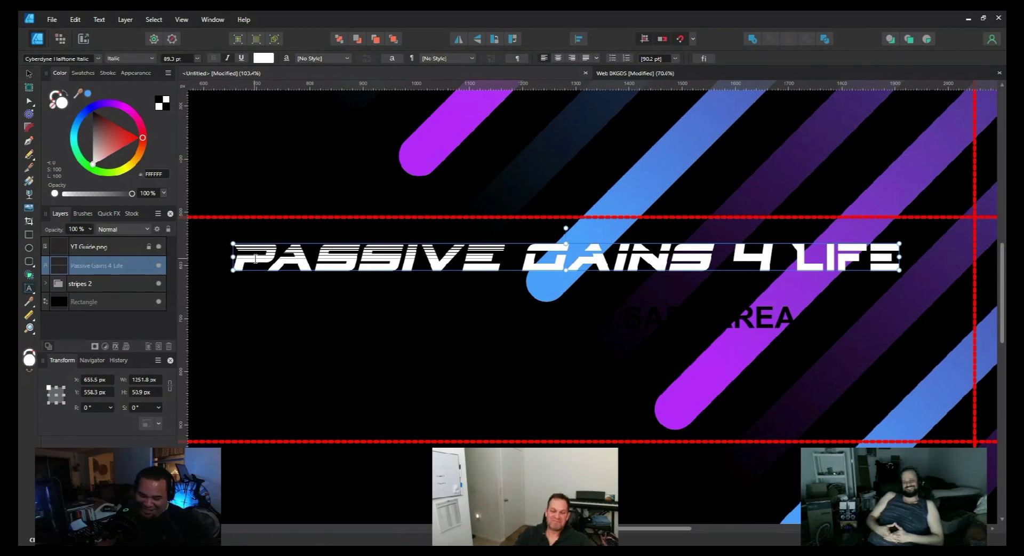
{"action": "key", "text": "ctrl+a"}
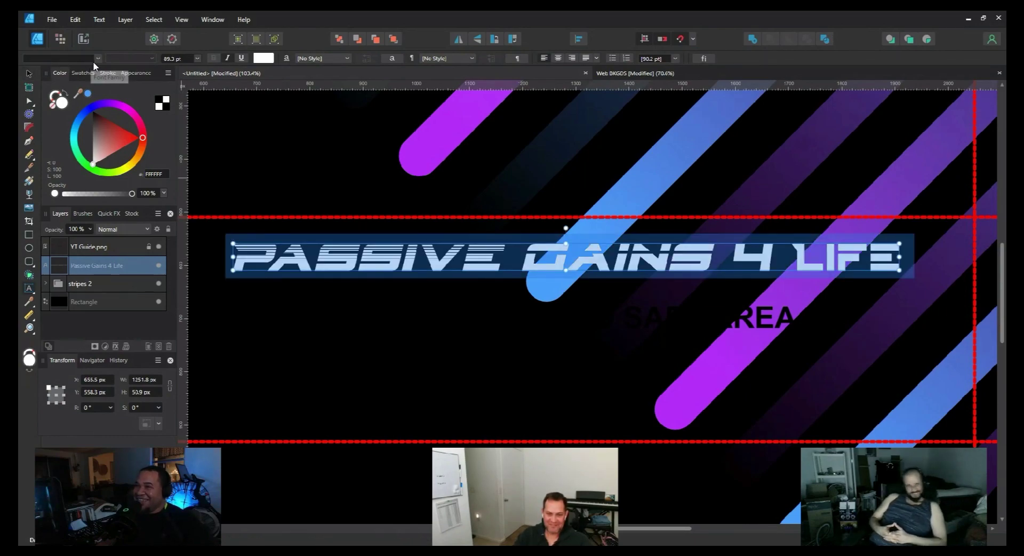
{"action": "left_click", "coordinate": [93, 61]}
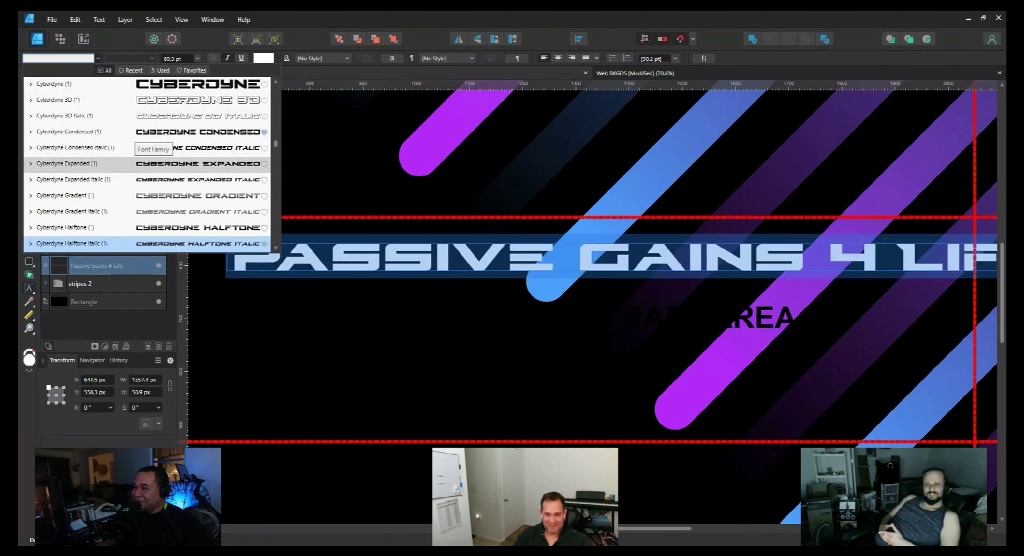
{"action": "scroll", "coordinate": [146, 160], "scroll_direction": "up", "scroll_amount": 10}
{"action": "scroll", "coordinate": [147, 160], "scroll_direction": "down", "scroll_amount": 7}
{"action": "scroll", "coordinate": [147, 160], "scroll_direction": "up", "scroll_amount": 3}
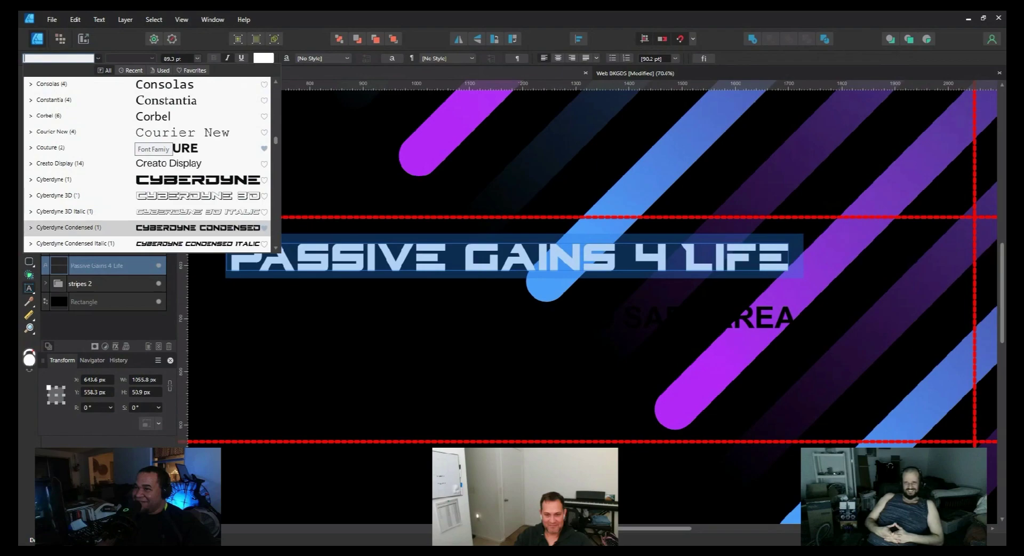
Step: Preview the title in other installed fonts, including Impact, Inky Thin Pixels, Pervitina Dex and Quantum Round BRK
{"action": "scroll", "coordinate": [147, 163], "scroll_direction": "down", "scroll_amount": 10}
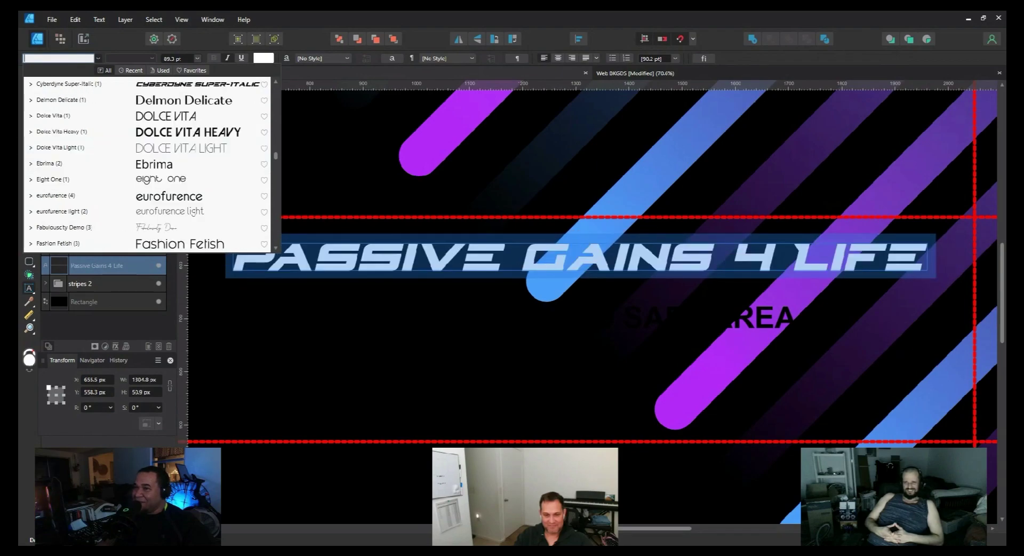
{"action": "scroll", "coordinate": [146, 163], "scroll_direction": "down", "scroll_amount": 6}
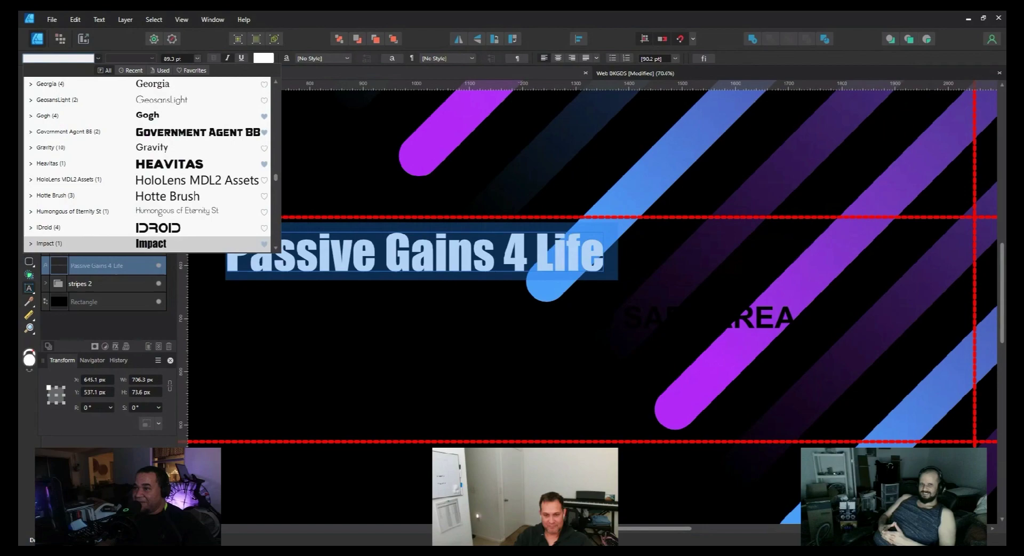
{"action": "scroll", "coordinate": [146, 240], "scroll_direction": "down", "scroll_amount": 3}
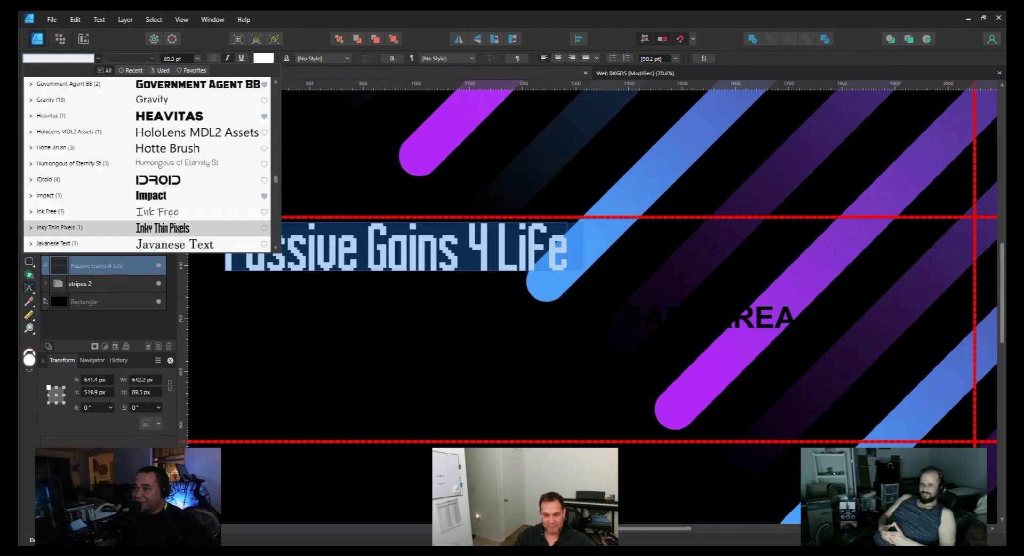
{"action": "scroll", "coordinate": [147, 228], "scroll_direction": "down", "scroll_amount": 8}
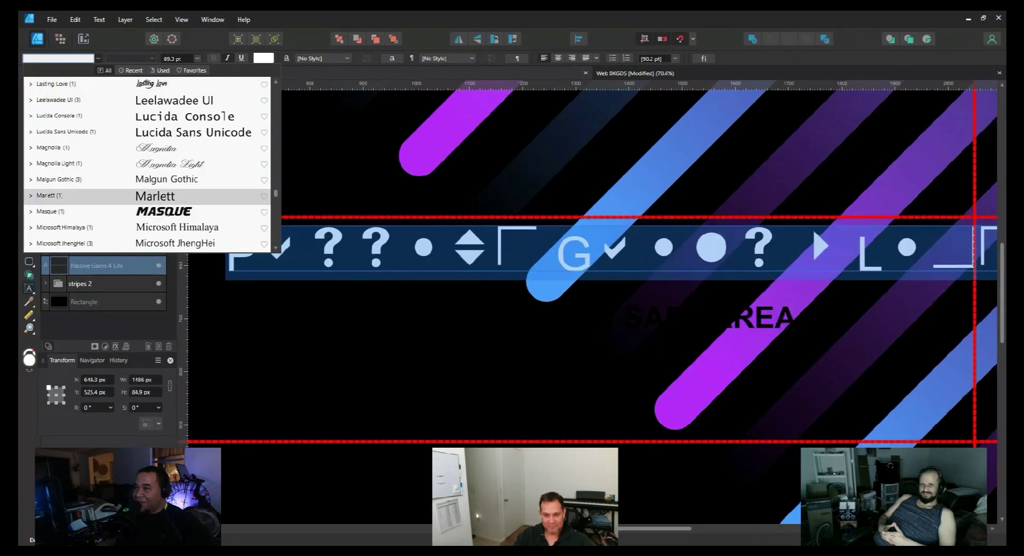
{"action": "scroll", "coordinate": [147, 212], "scroll_direction": "down", "scroll_amount": 9}
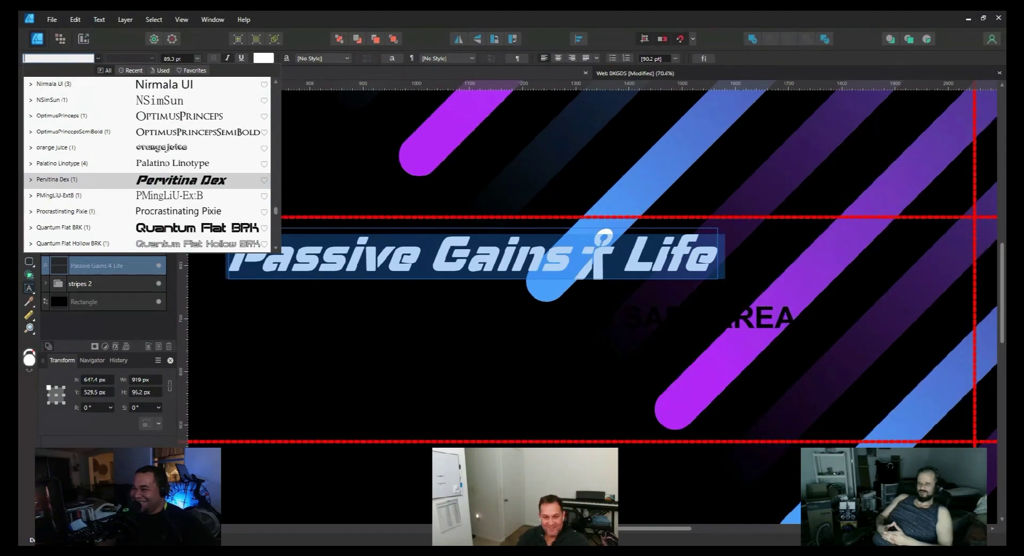
{"action": "scroll", "coordinate": [147, 179], "scroll_direction": "down", "scroll_amount": 1}
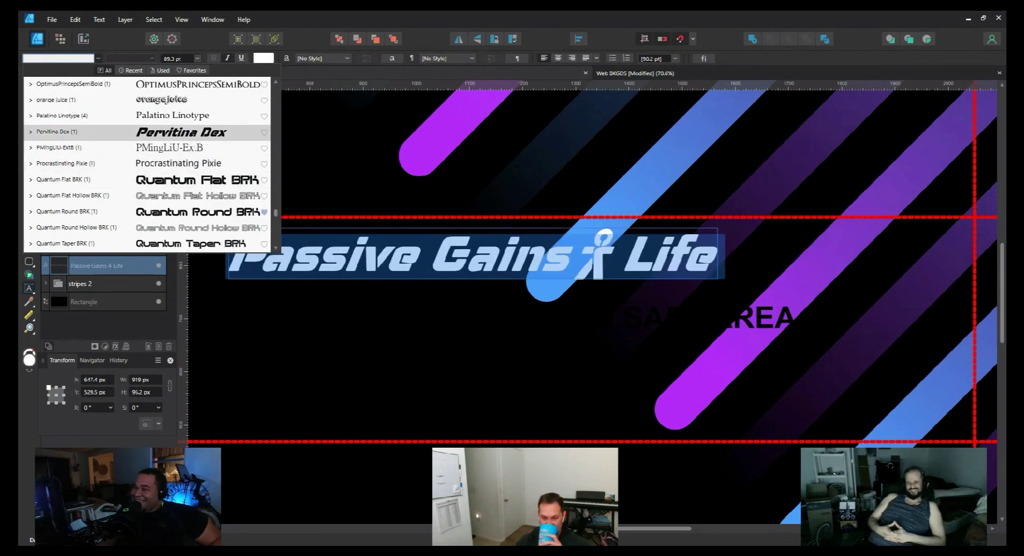
{"action": "scroll", "coordinate": [146, 160], "scroll_direction": "down", "scroll_amount": 2}
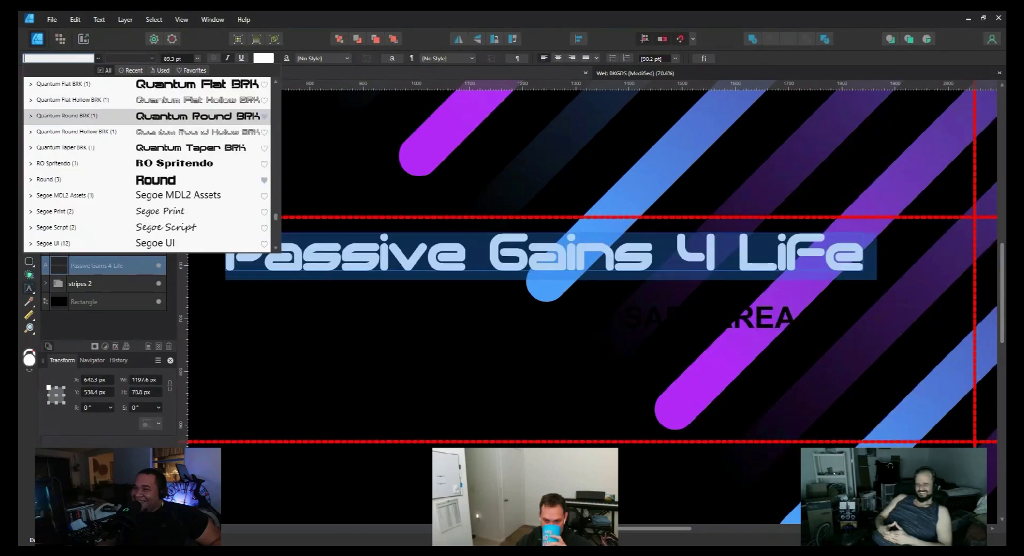
{"action": "scroll", "coordinate": [147, 160], "scroll_direction": "down", "scroll_amount": 6}
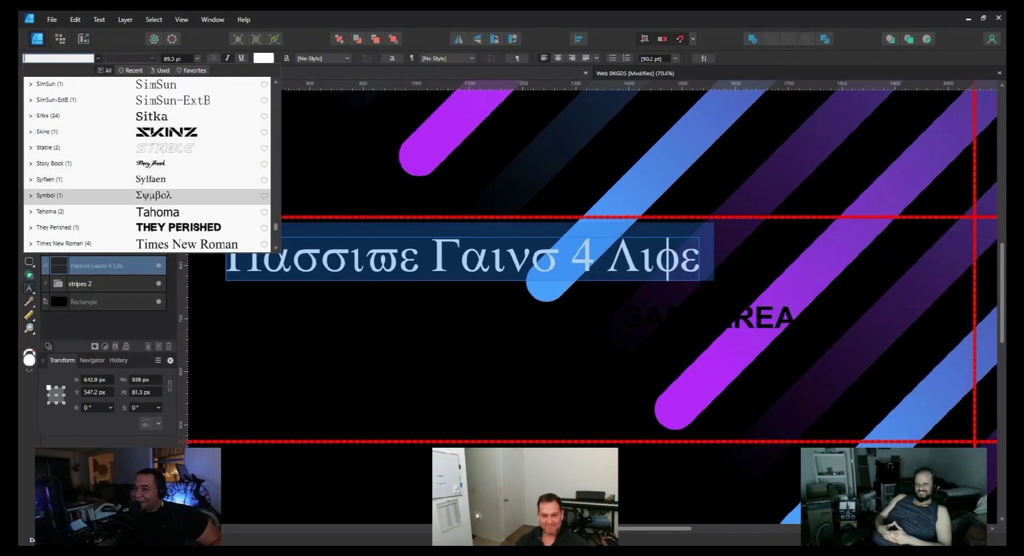
Step: Set the whole title in the Vegan Abattoir font and leave text editing
{"action": "key", "text": "Down"}
{"action": "key", "text": "Down"}
{"action": "key", "text": "Down"}
{"action": "key", "text": "Down"}
{"action": "key", "text": "Down"}
{"action": "key", "text": "Down"}
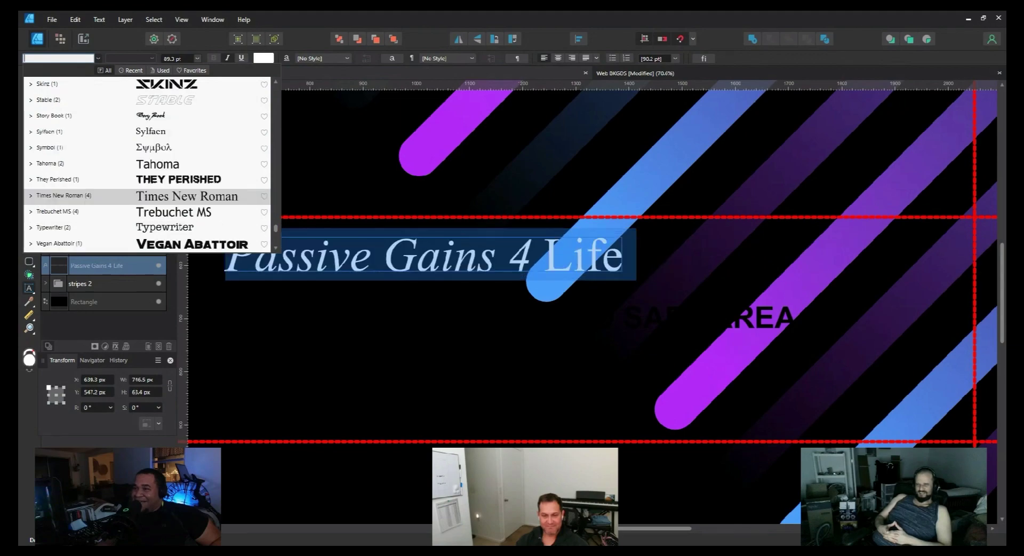
{"action": "key", "text": "Up"}
{"action": "key", "text": "Up"}
{"action": "left_click", "coordinate": [171, 194]}
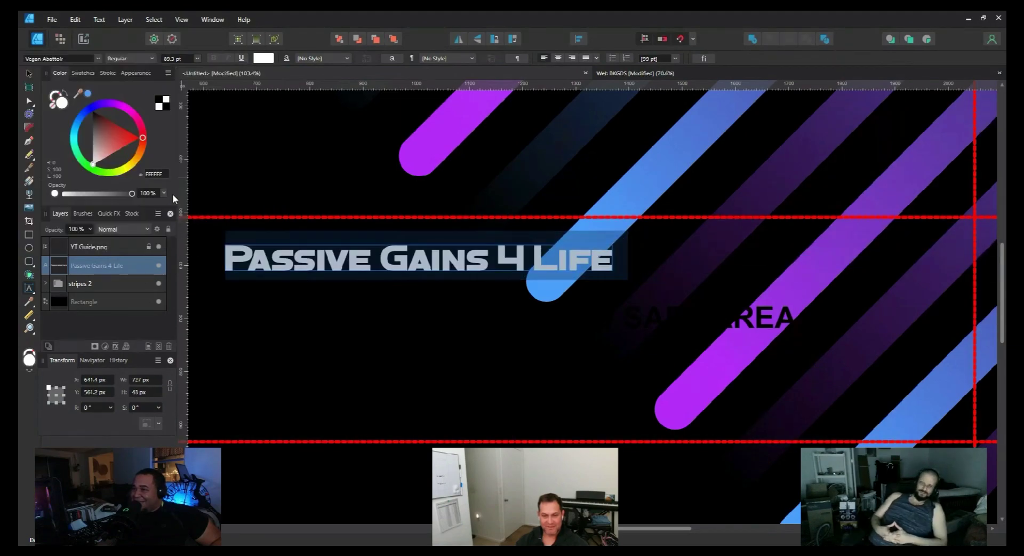
{"action": "left_click", "coordinate": [28, 74]}
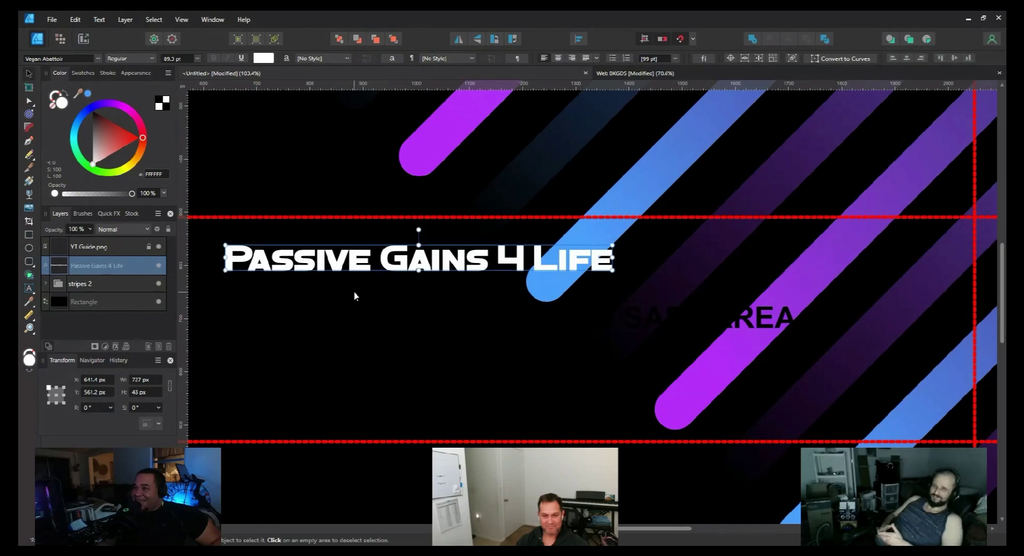
Step: Enlarge the title to about 950 px wide and position it at about X 805 px, Y 567 px inside the safe area
{"action": "left_click_drag", "start_coordinate": [384, 265], "coordinate": [503, 260]}
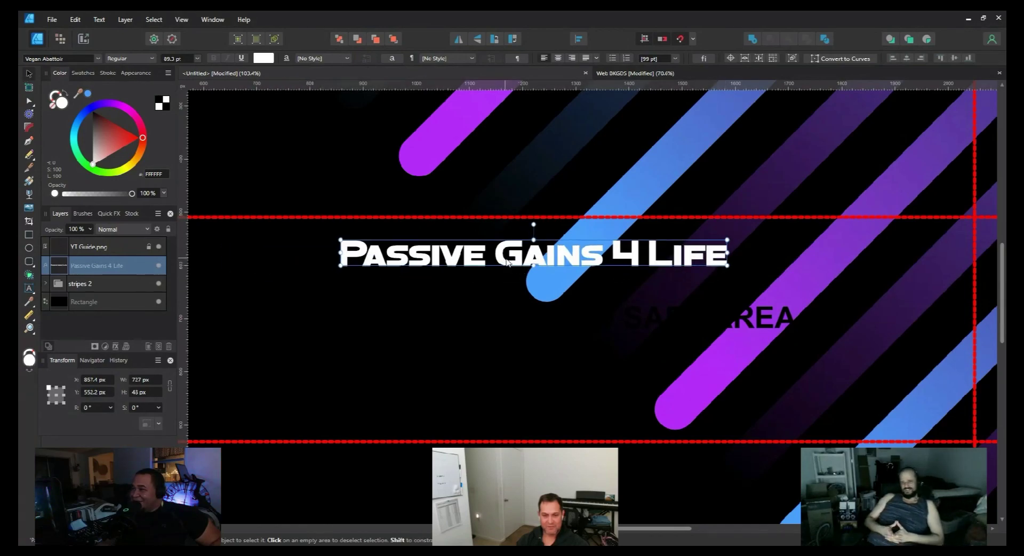
{"action": "left_click_drag", "start_coordinate": [727, 265], "coordinate": [833, 325]}
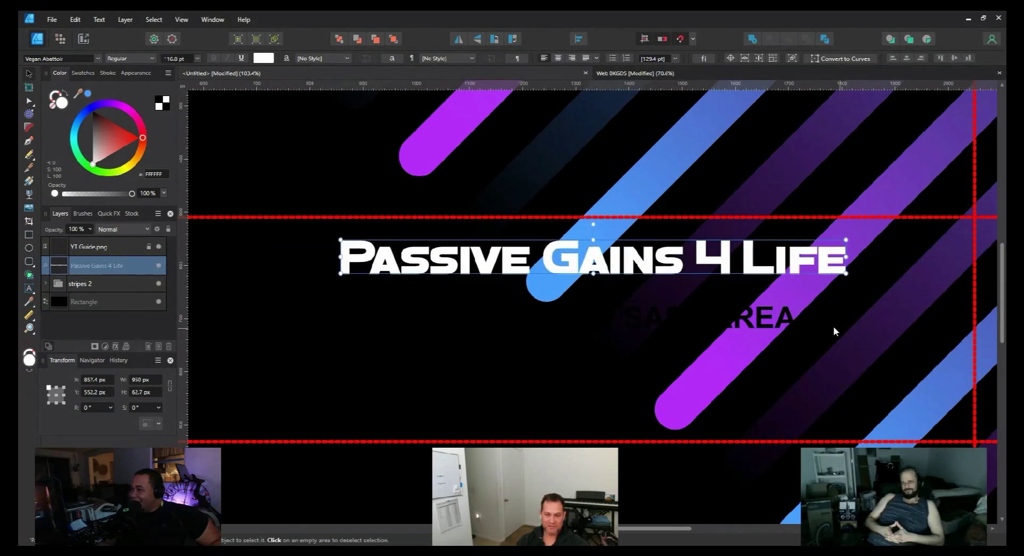
{"action": "left_click_drag", "start_coordinate": [627, 272], "coordinate": [601, 274]}
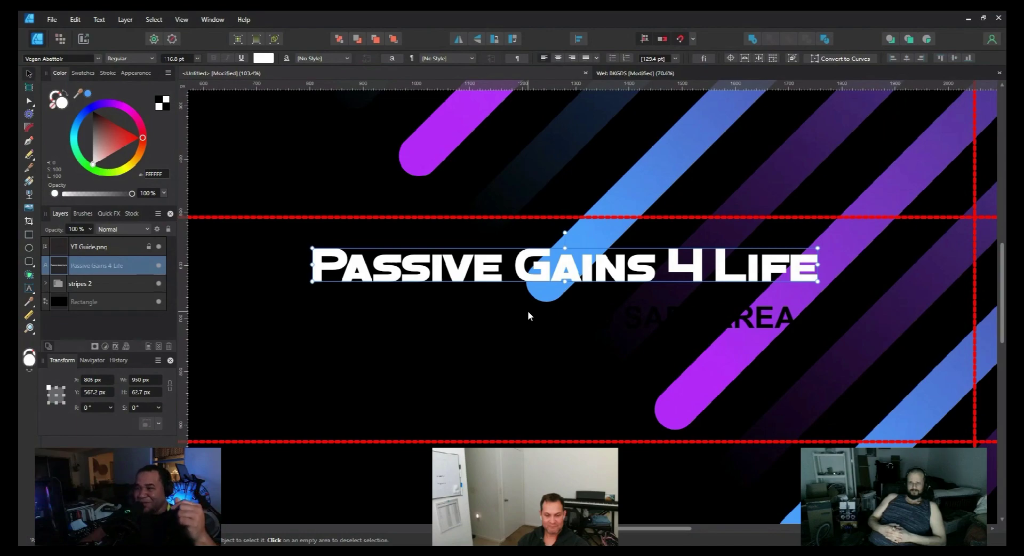
{"action": "left_click_drag", "start_coordinate": [527, 323], "coordinate": [560, 325]}
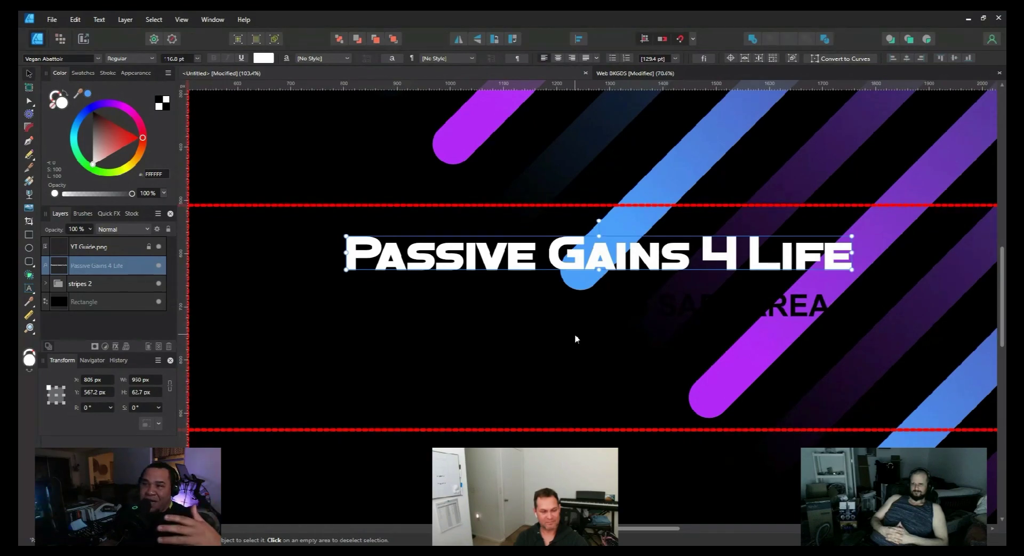
{"action": "scroll", "coordinate": [575, 334], "scroll_direction": "down", "scroll_amount": 4}
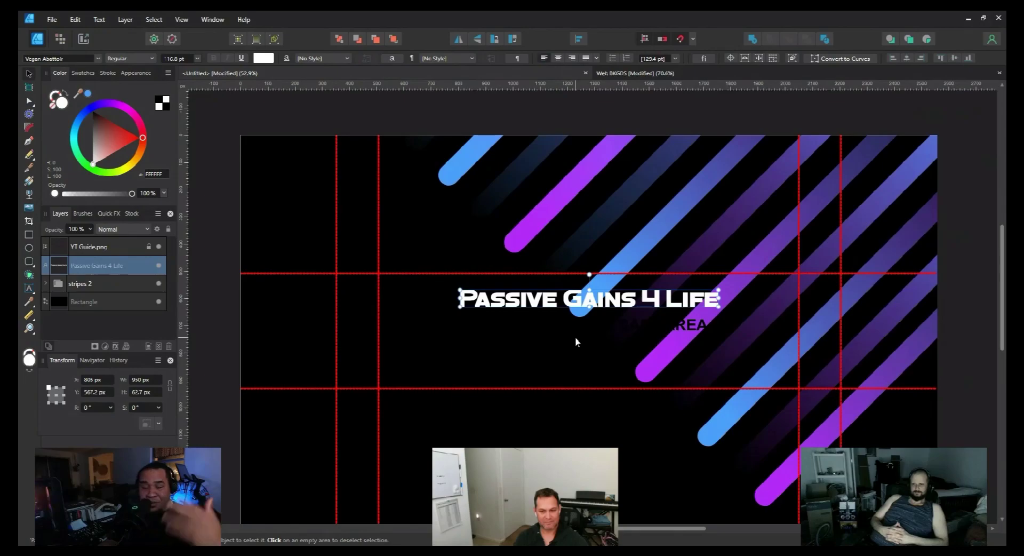